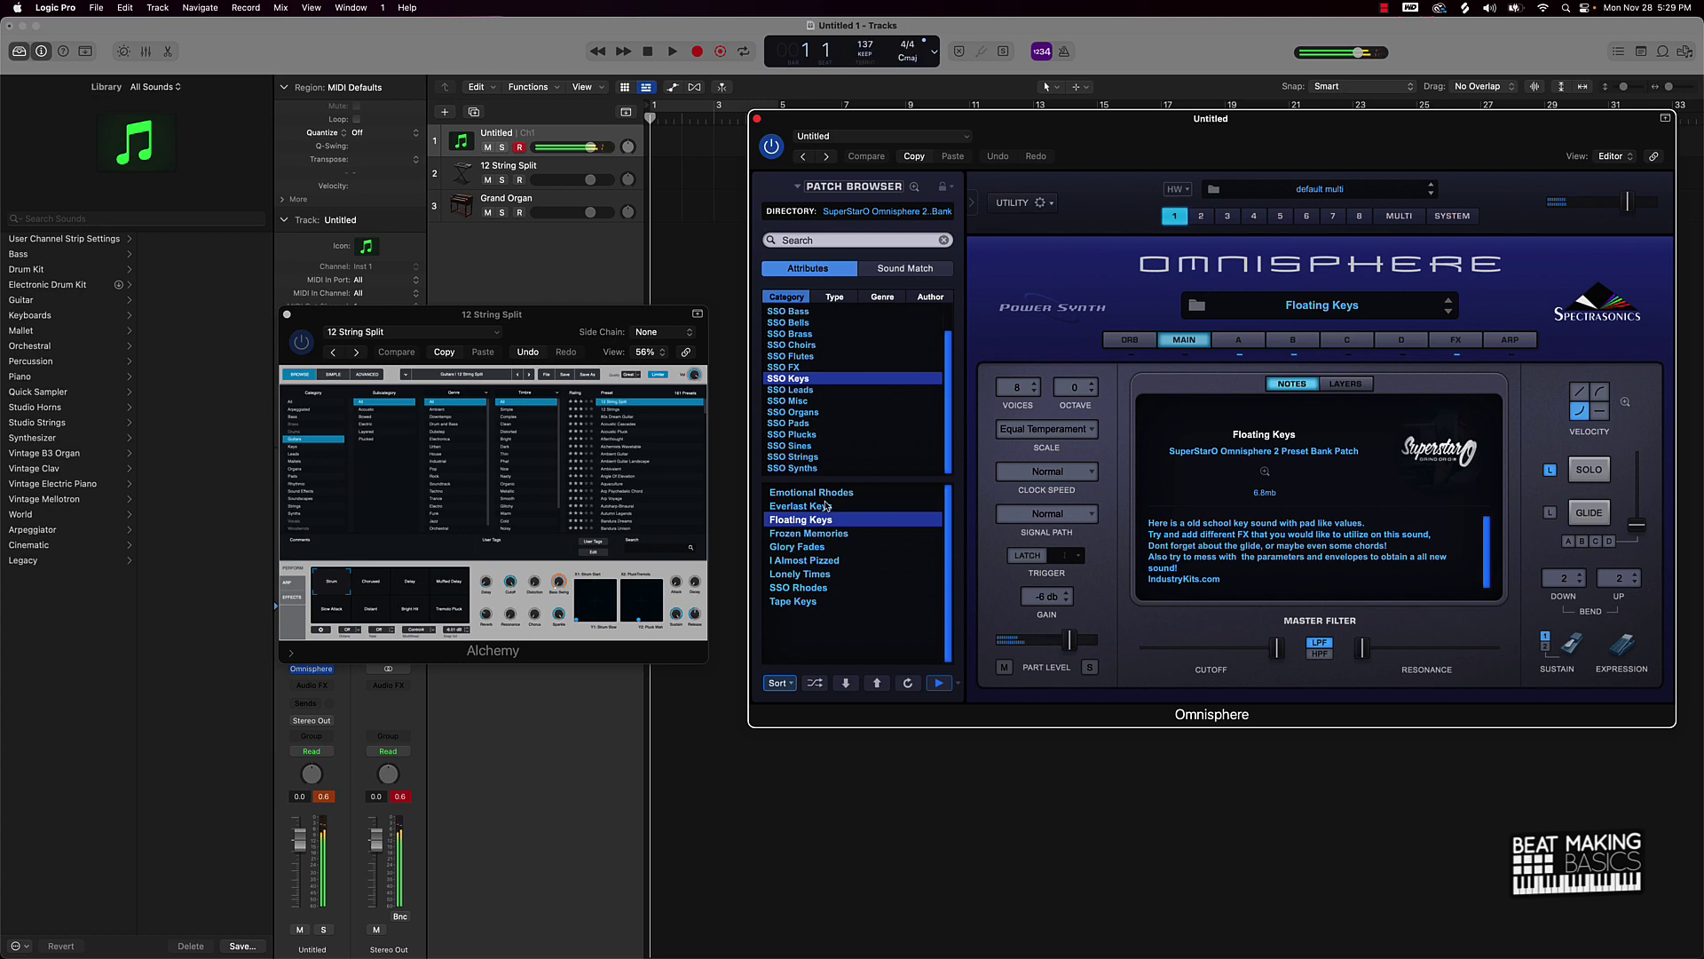
- Audition Future Plucks and Golden Key Pluck in the SSO Plucks category, and load O New Wav Pluck 10
left_click(804, 434)
left_click(799, 522)
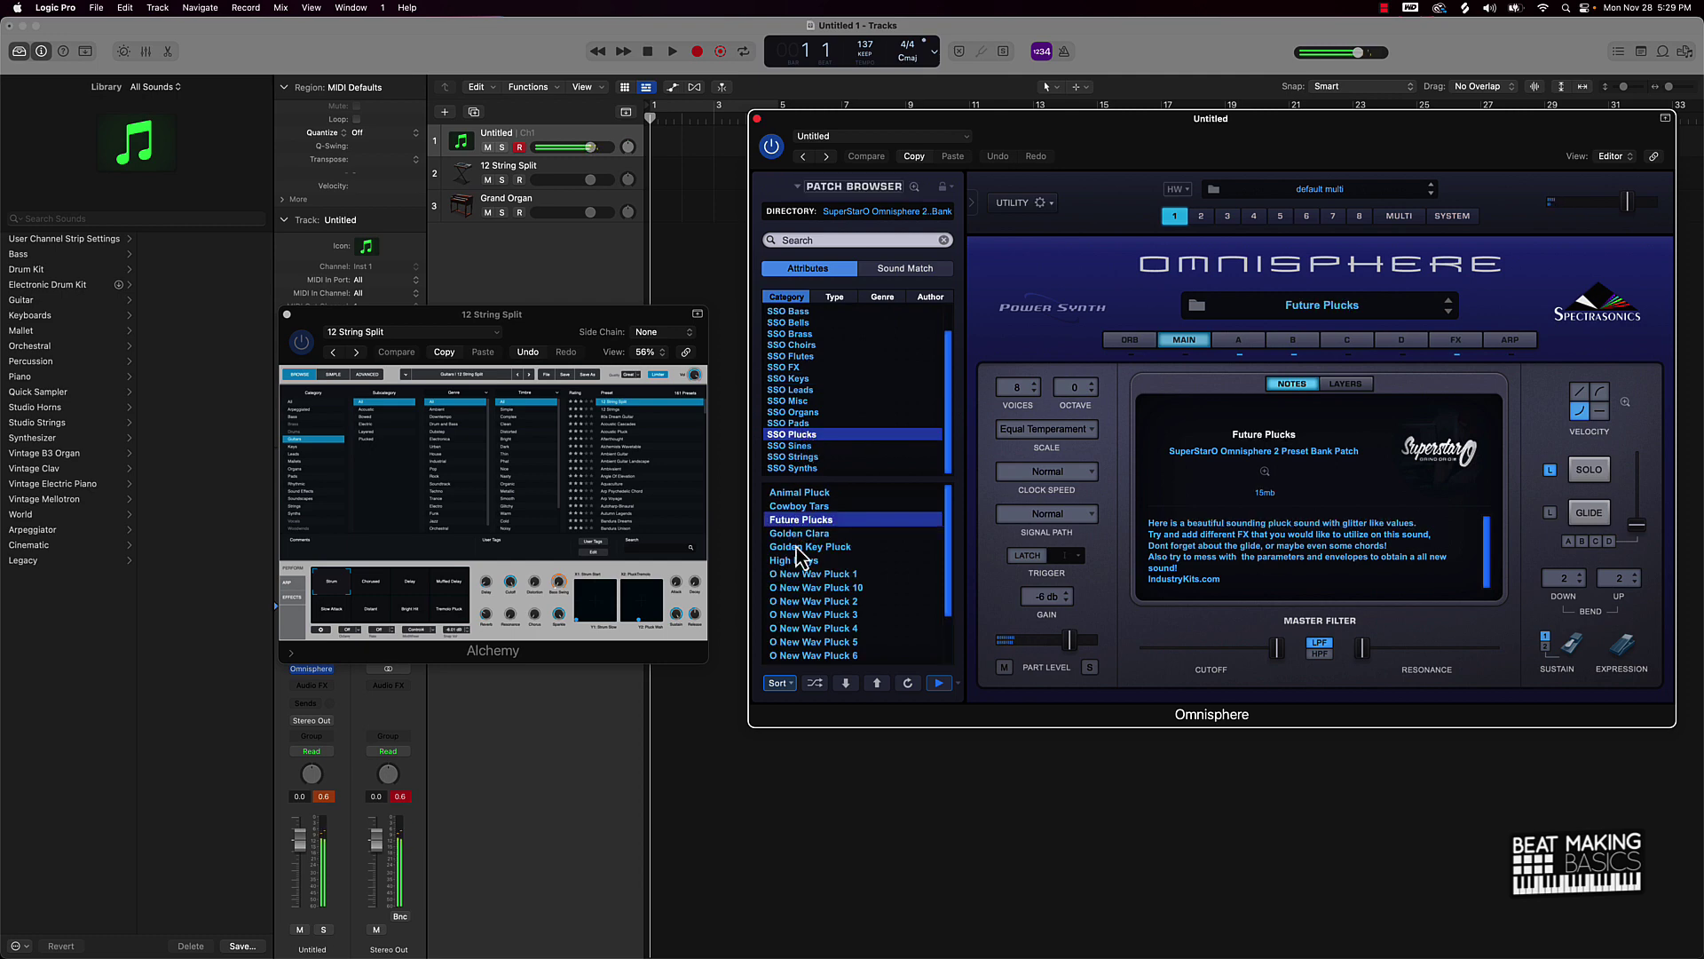
left_click(799, 547)
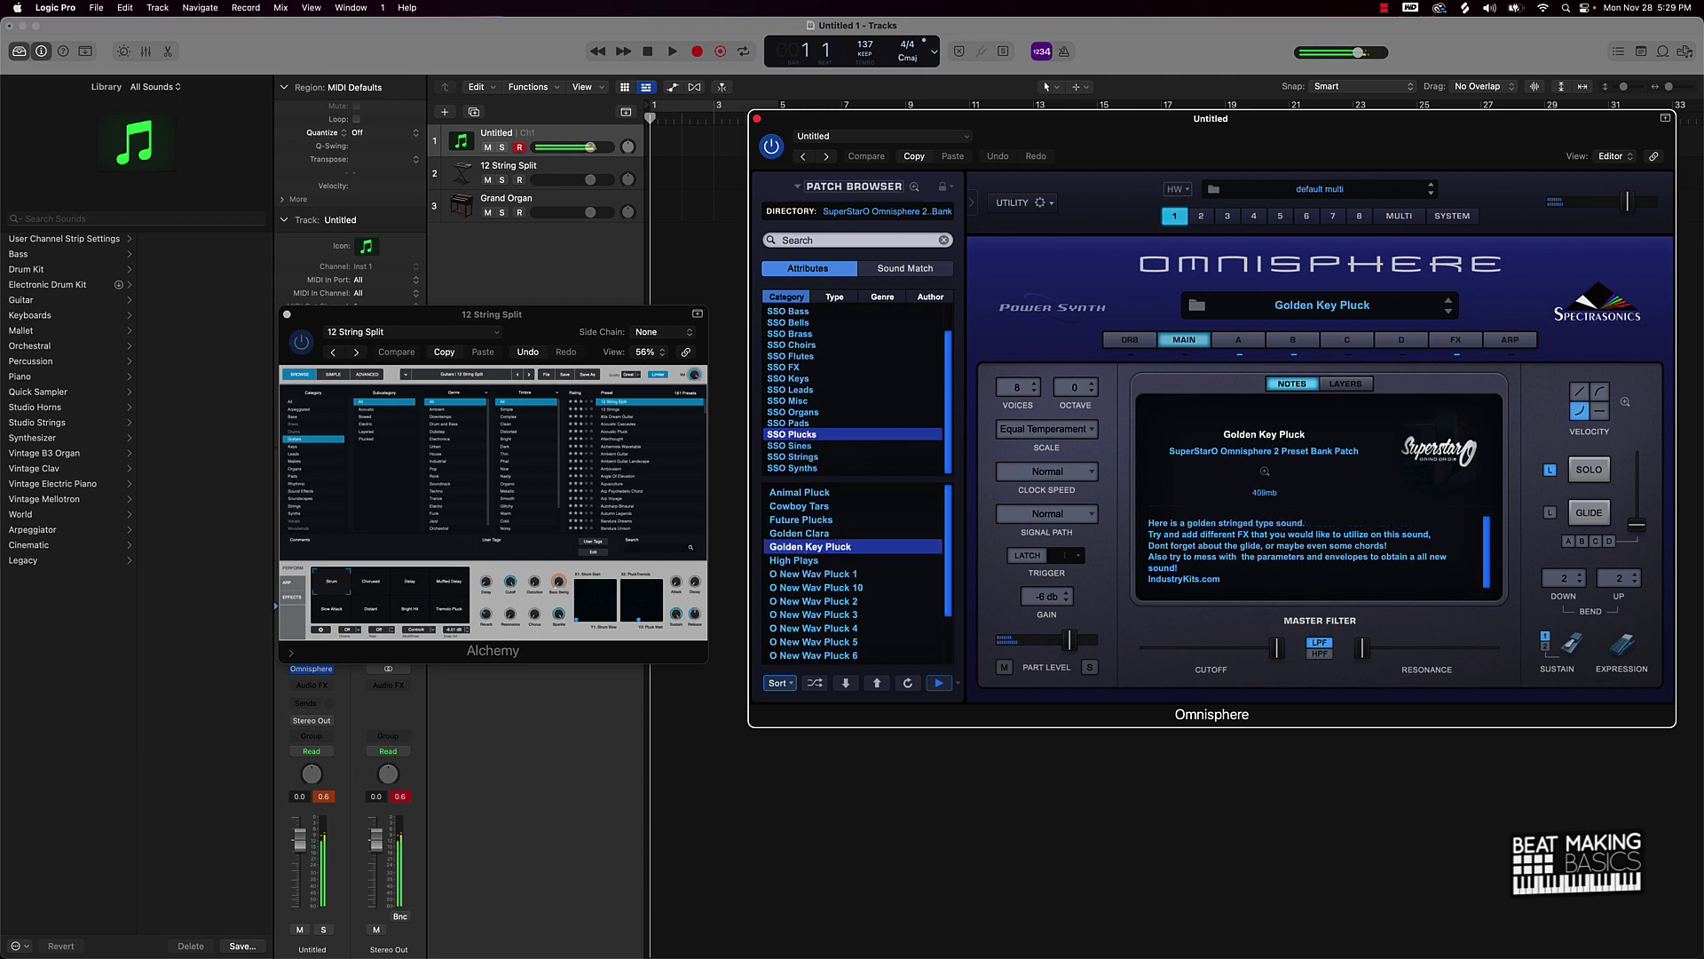
left_click(816, 588)
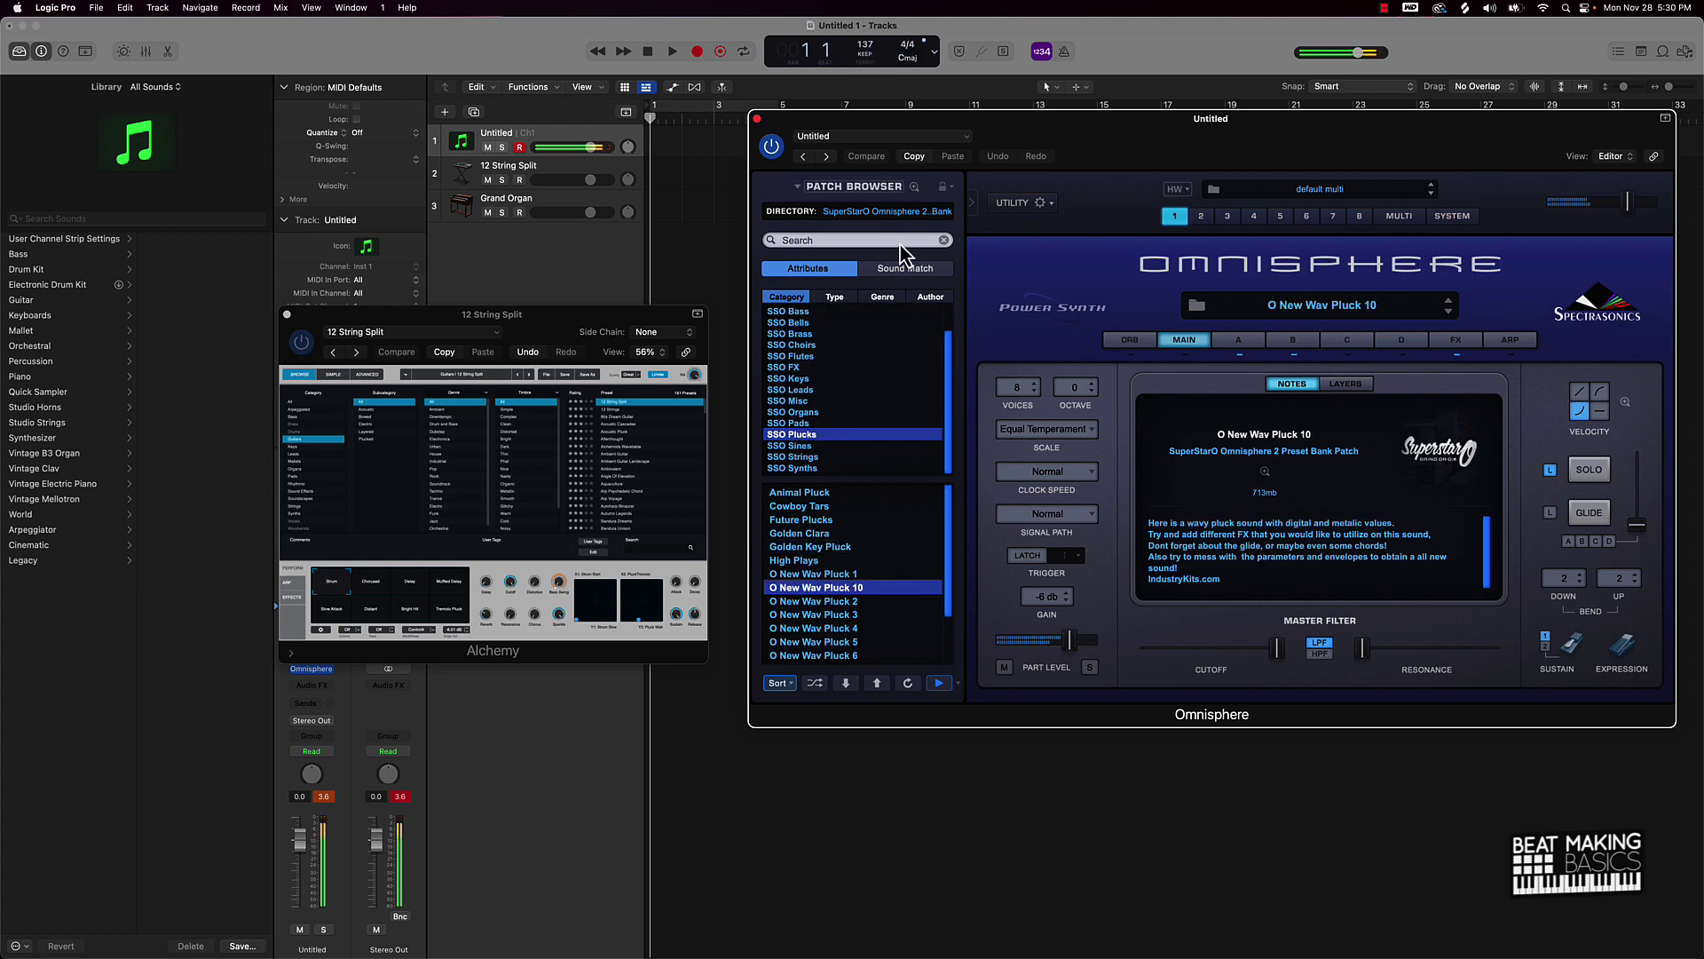
- Switch the patch browser's directory to All Spectrasonics and look through the Synth Short patches
left_click(874, 213)
mouse_move(874, 222)
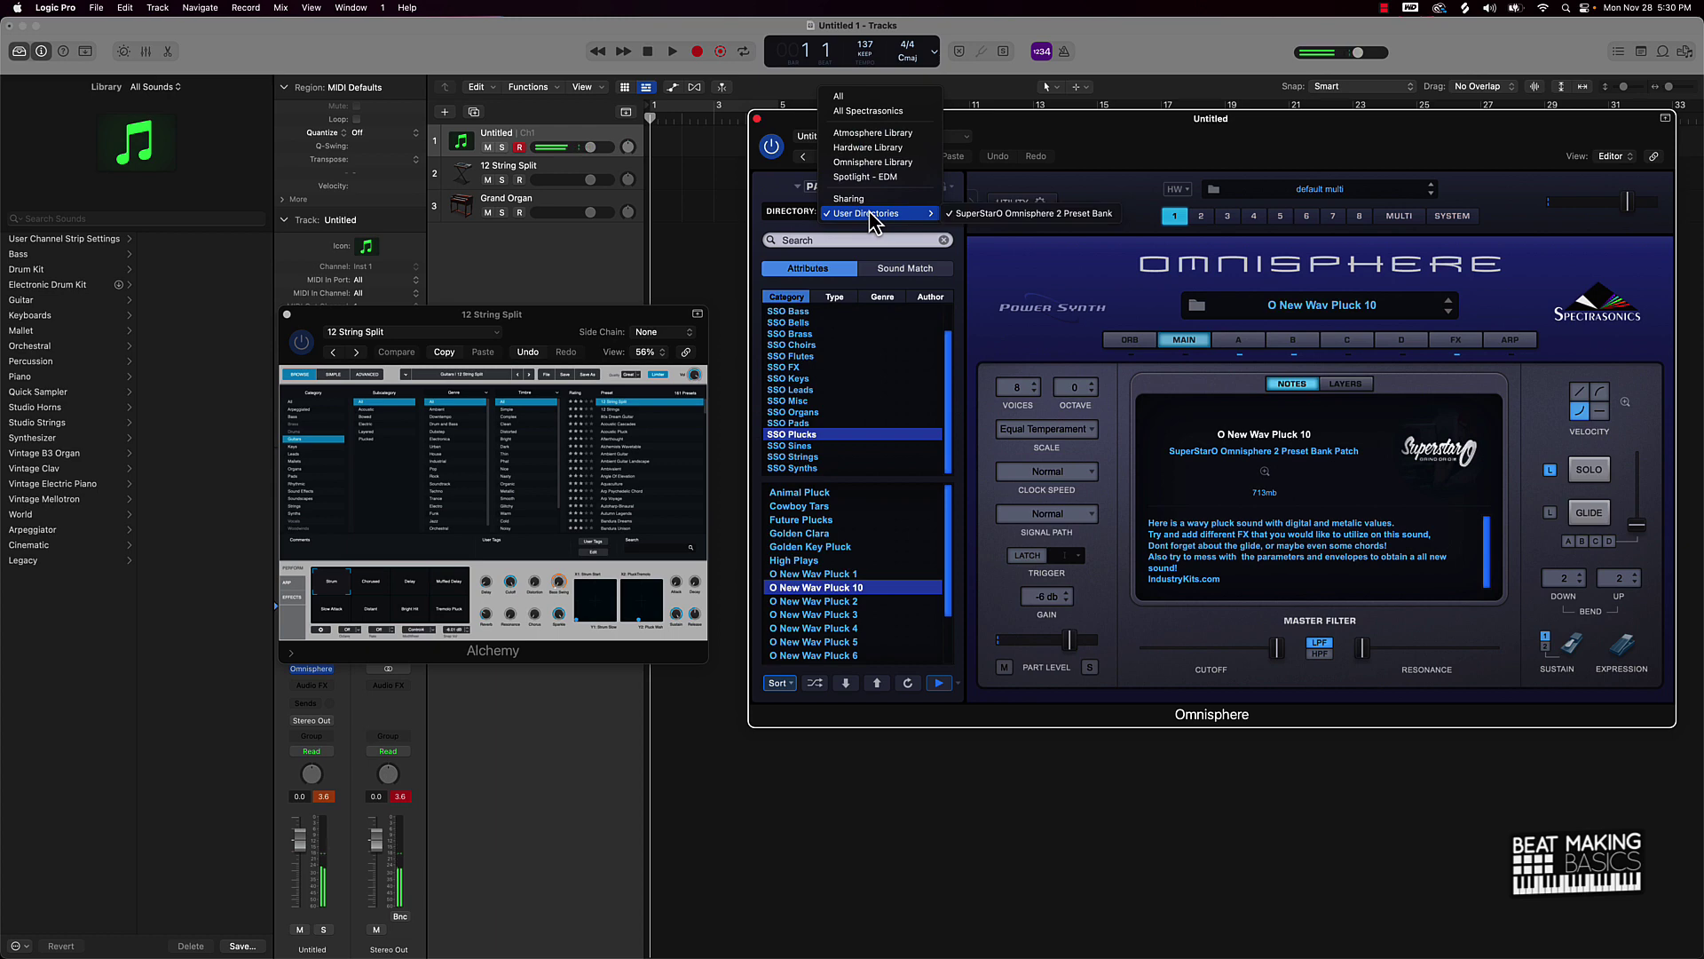
left_click(834, 399)
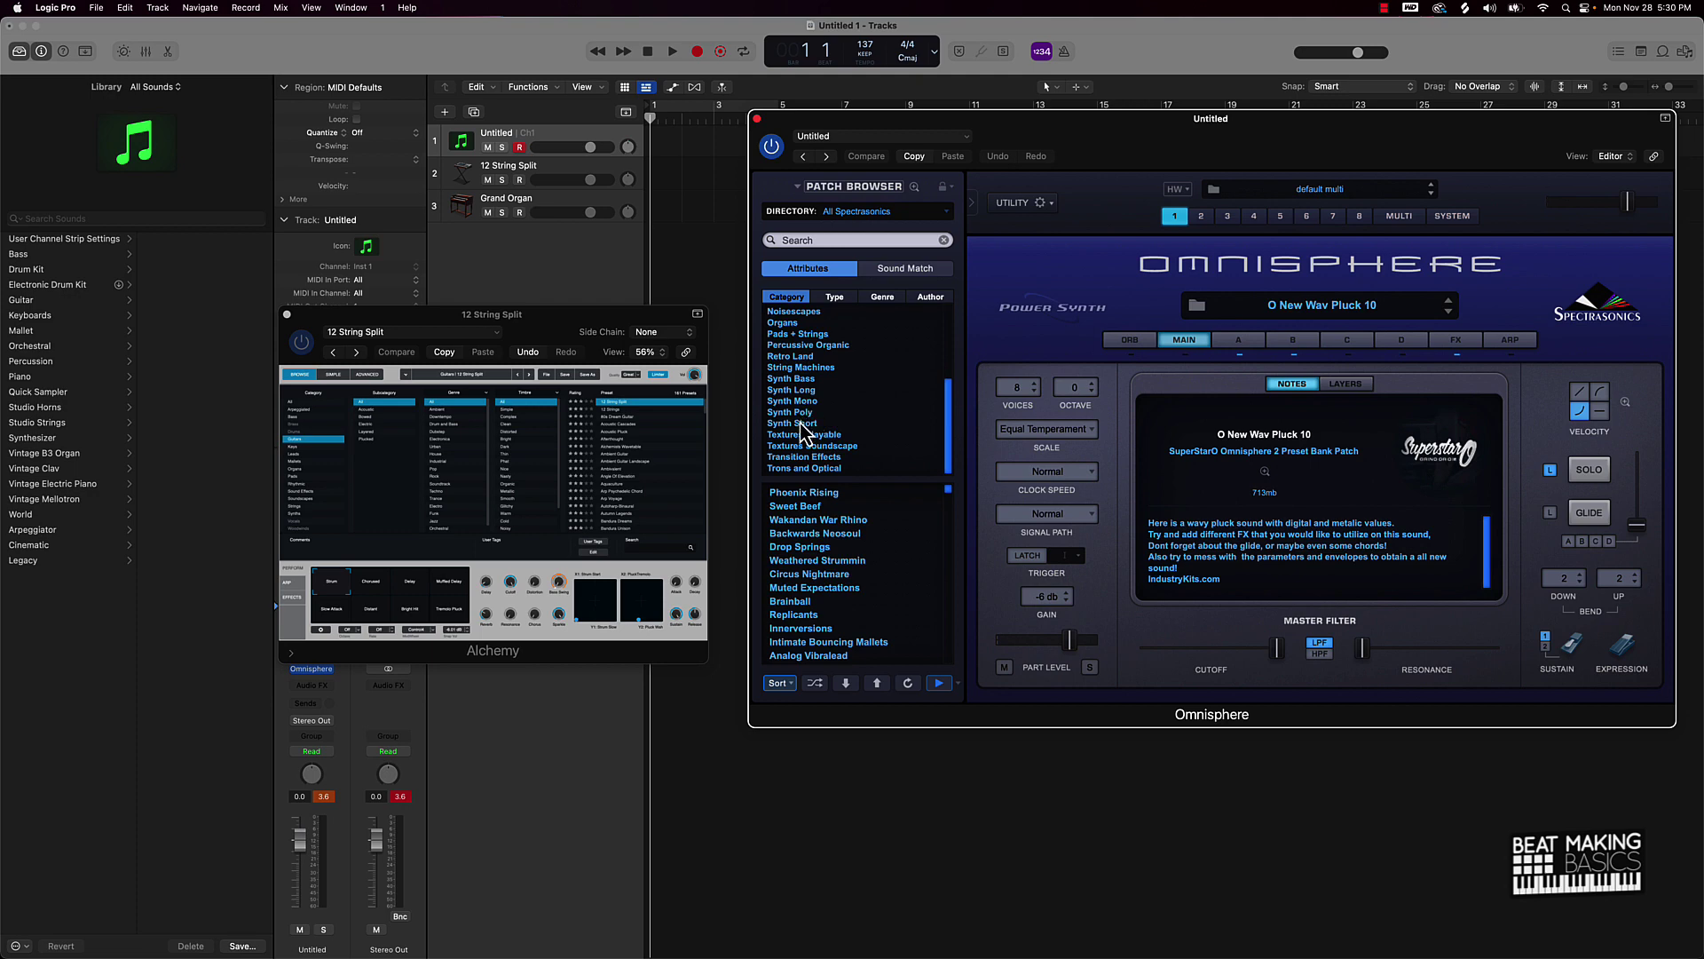
left_click(803, 424)
scroll(870, 590, "down", 20)
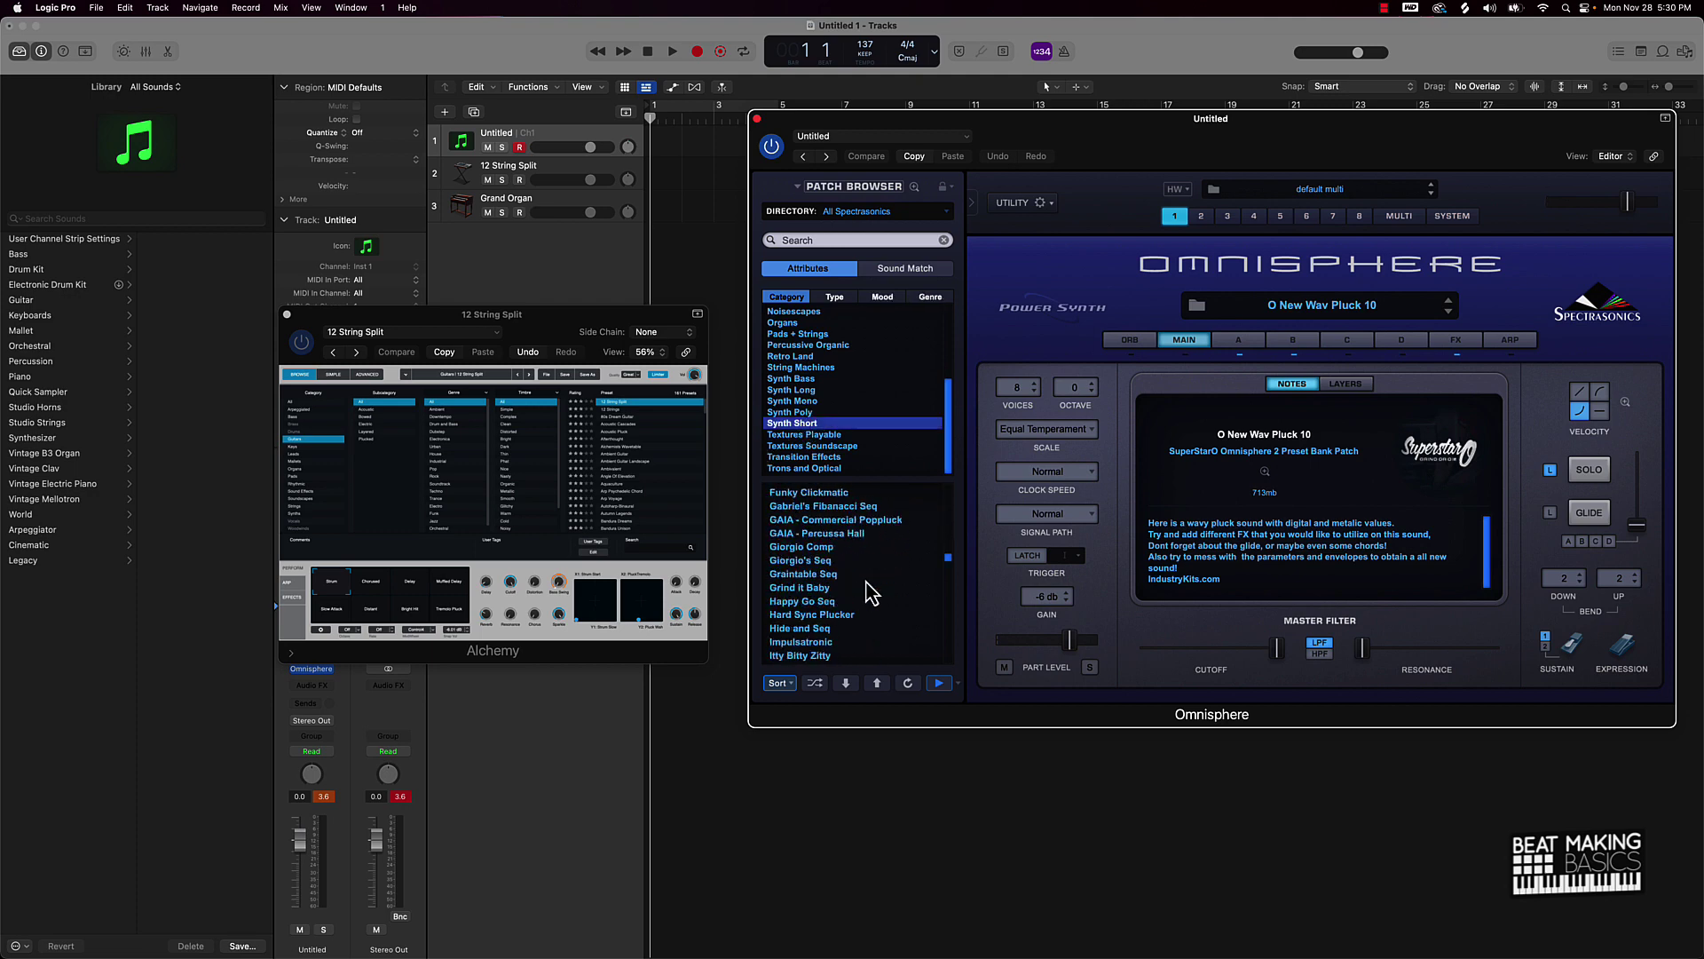
scroll(868, 592, "down", 15)
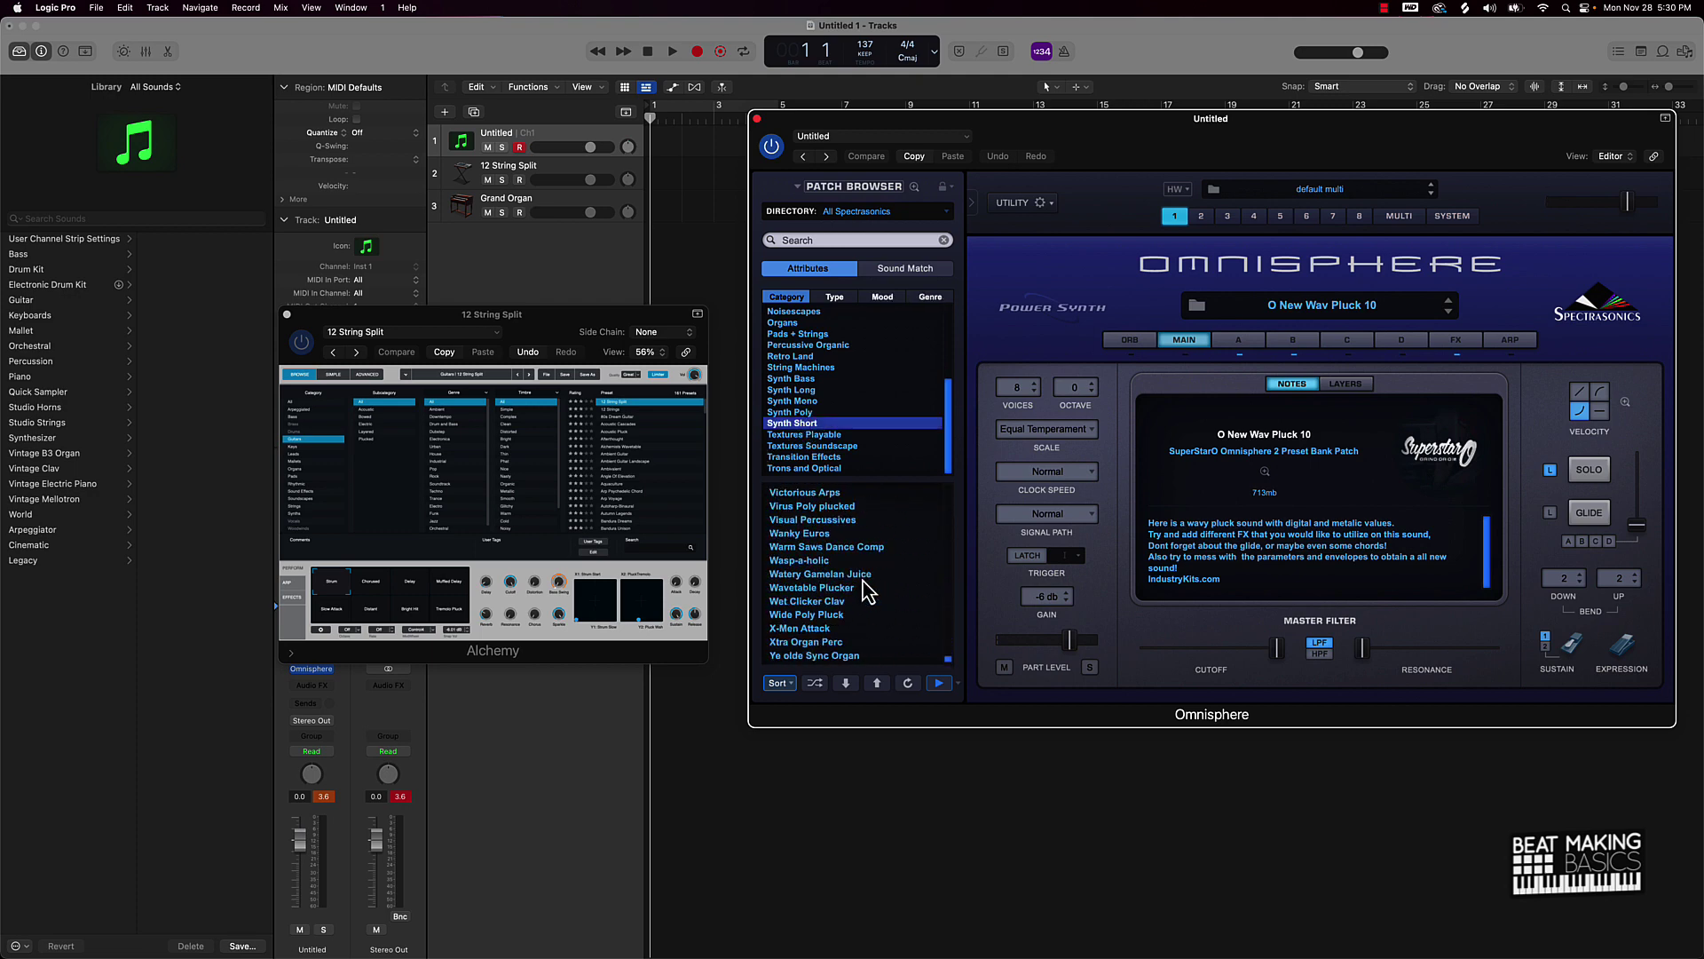
- Look through the Retro Land patches and return to the start of the category list, closing Omnisphere when done
left_click(802, 356)
scroll(825, 611, "down", 8)
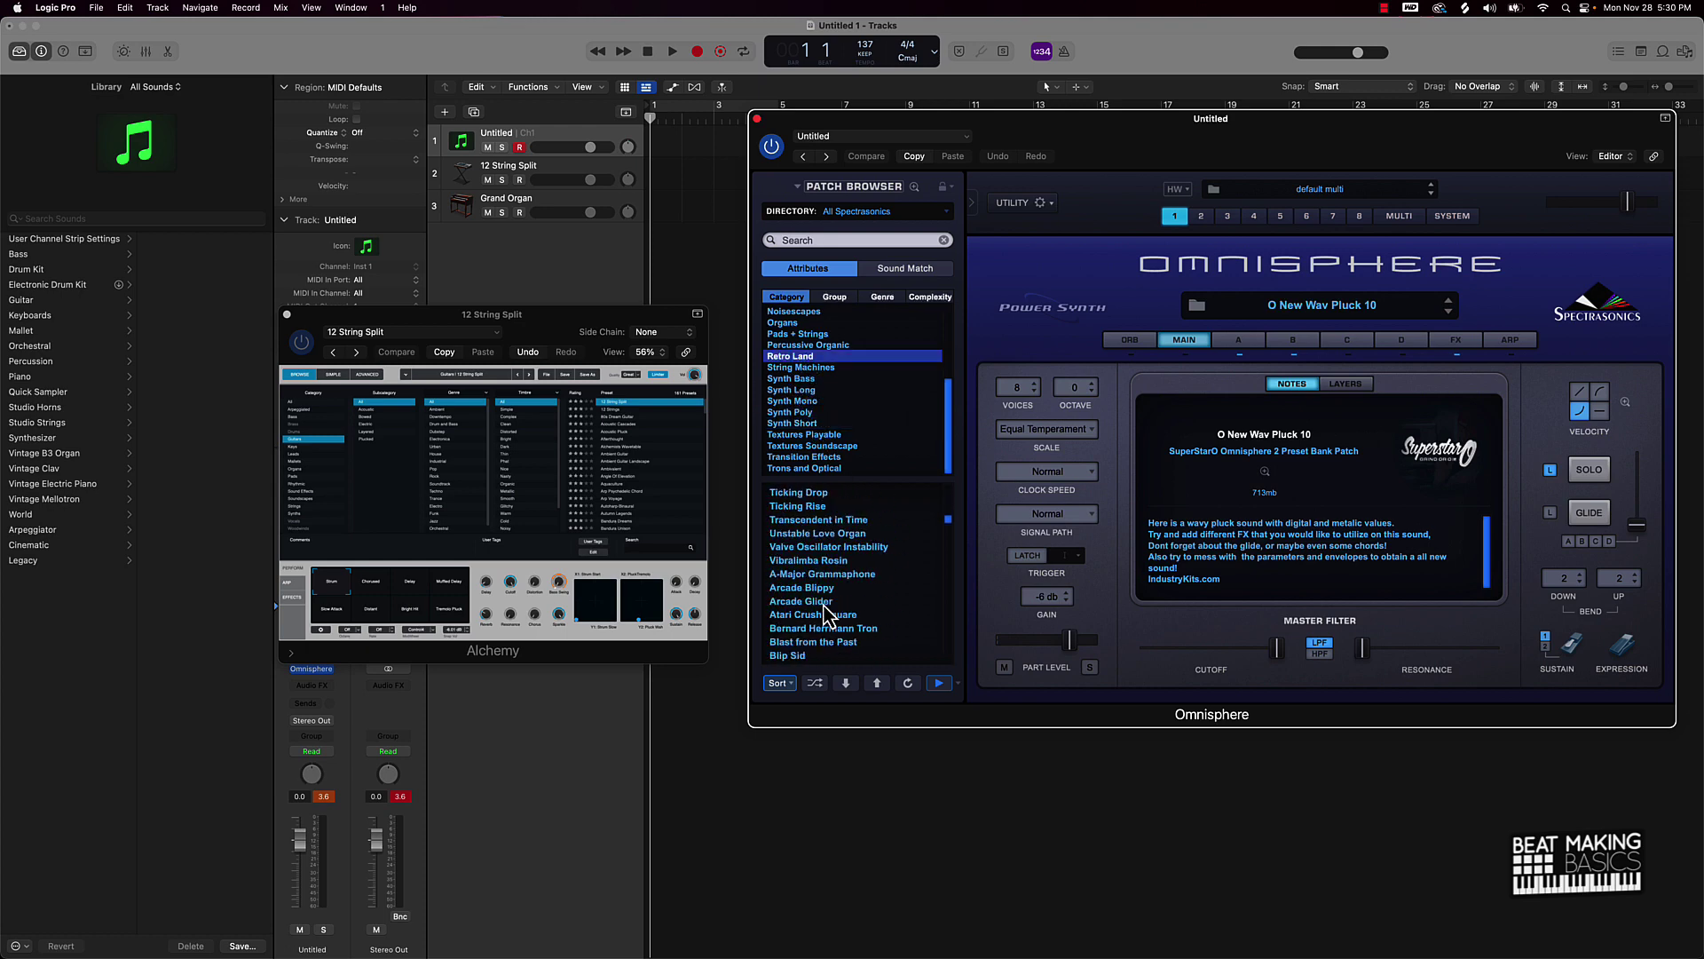
scroll(826, 611, "down", 20)
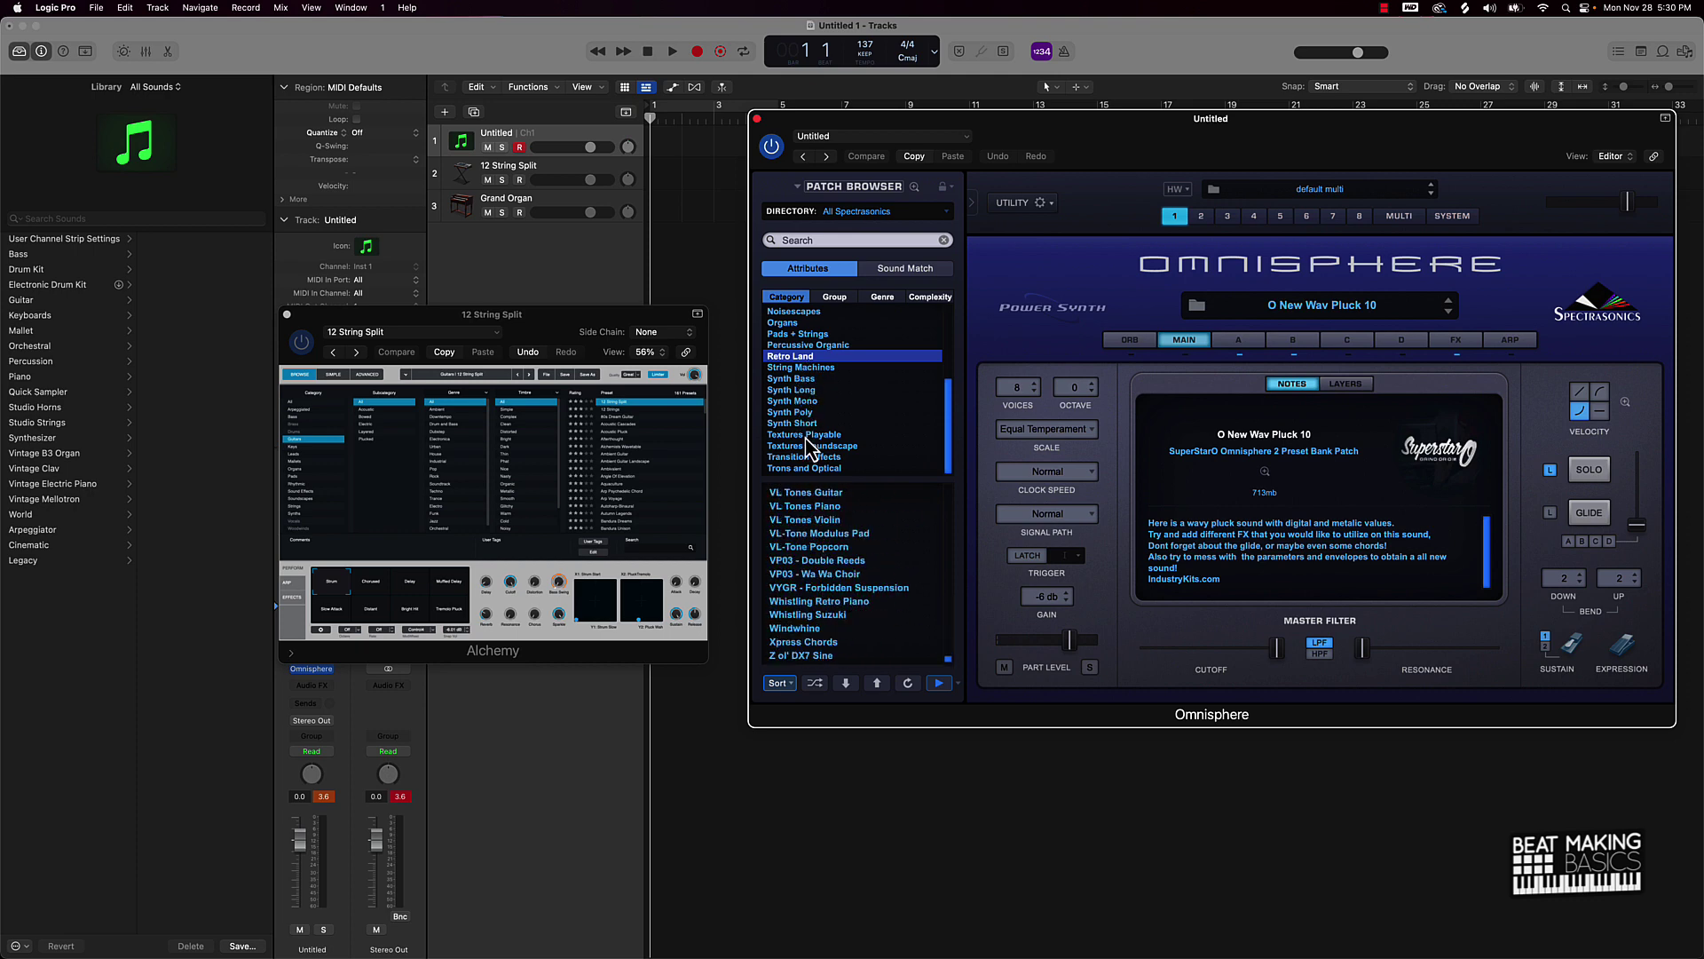
scroll(808, 444, "up", 6)
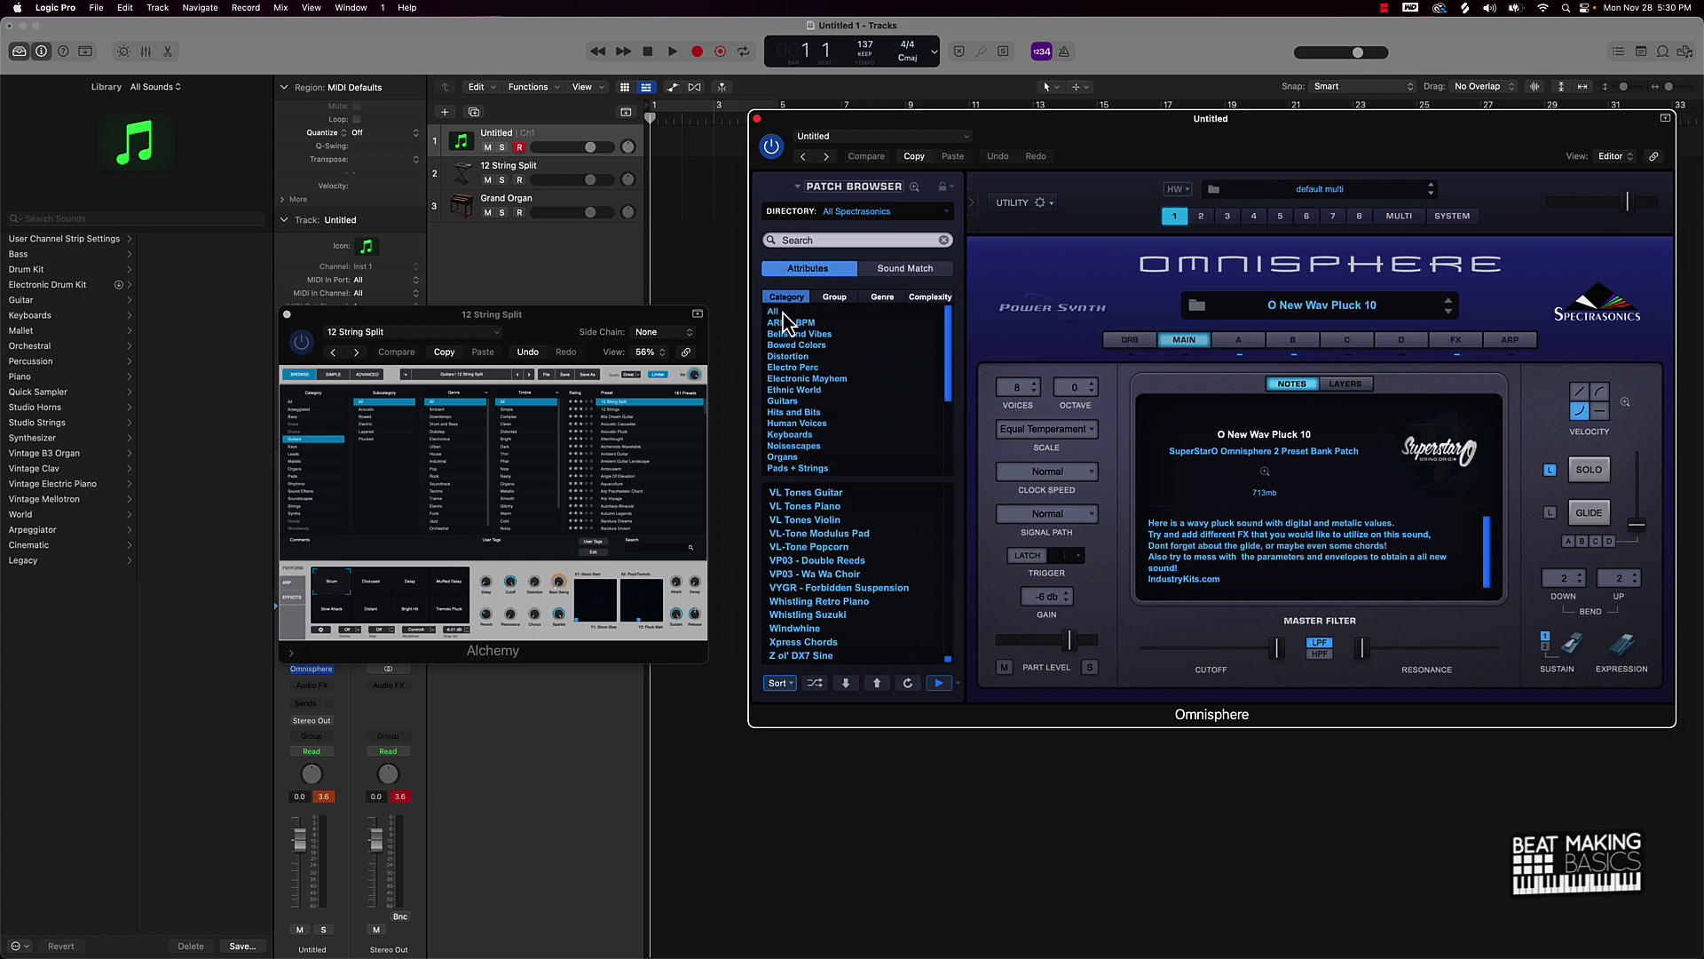
left_click(757, 119)
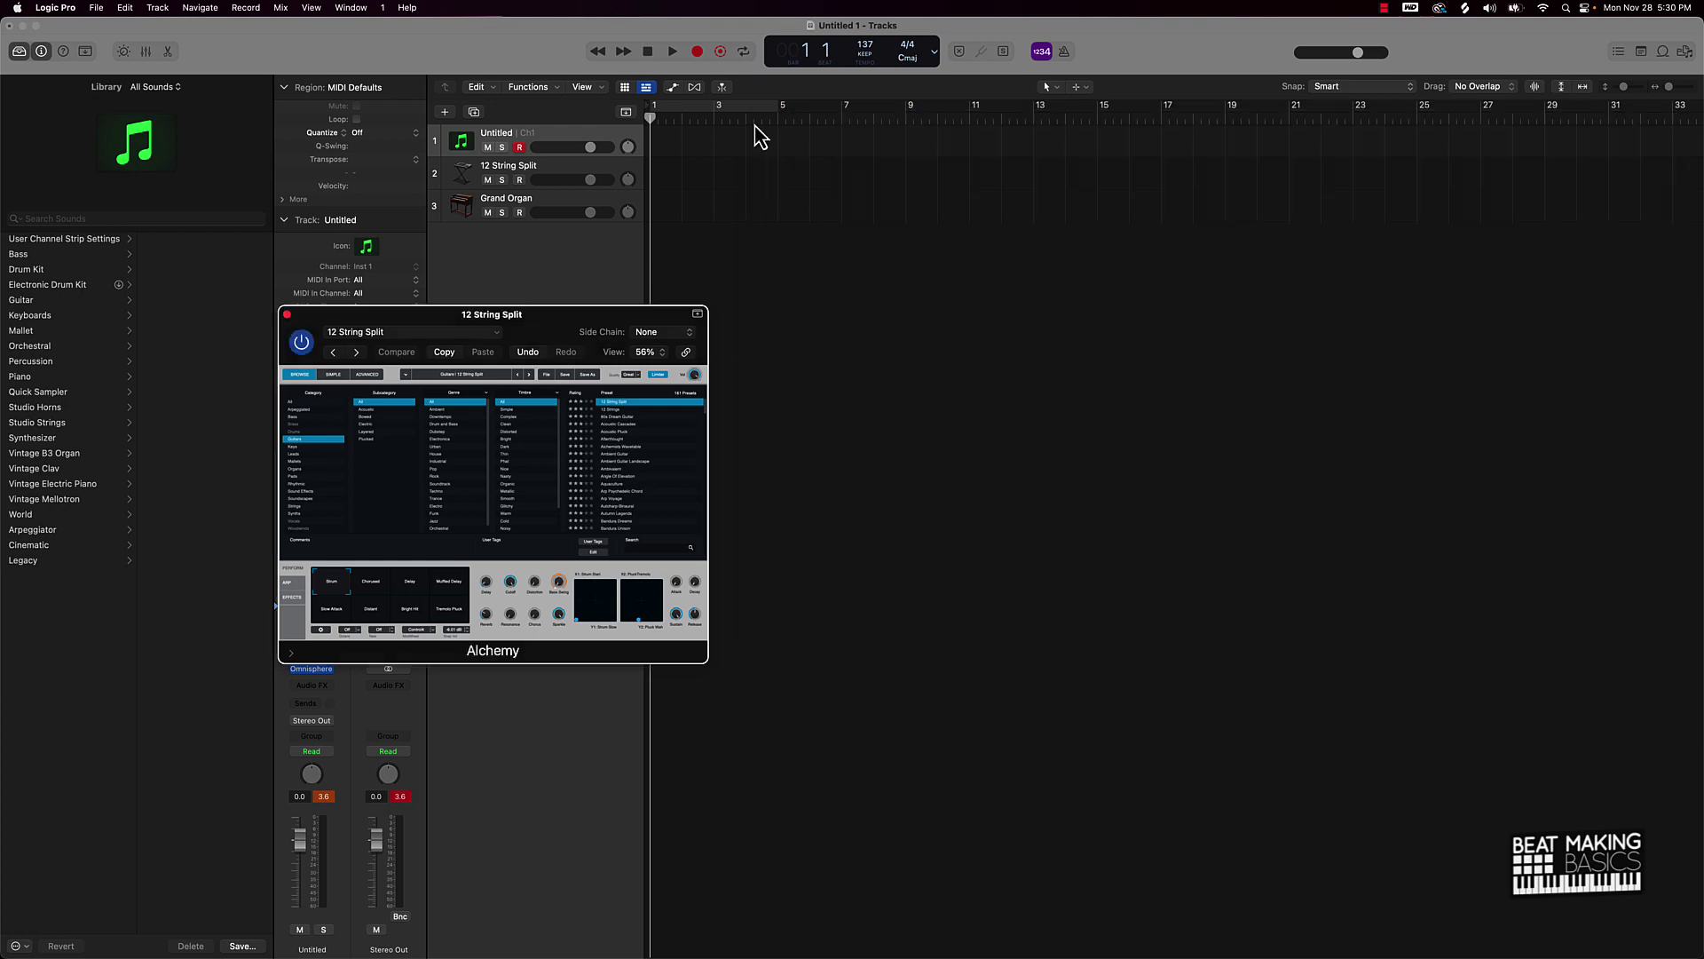
- Clear the channel peak readings and look through Alchemy's guitar presets with its window moved clear of the channel strips
left_click(400, 796)
left_click_drag(585, 323, 950, 246)
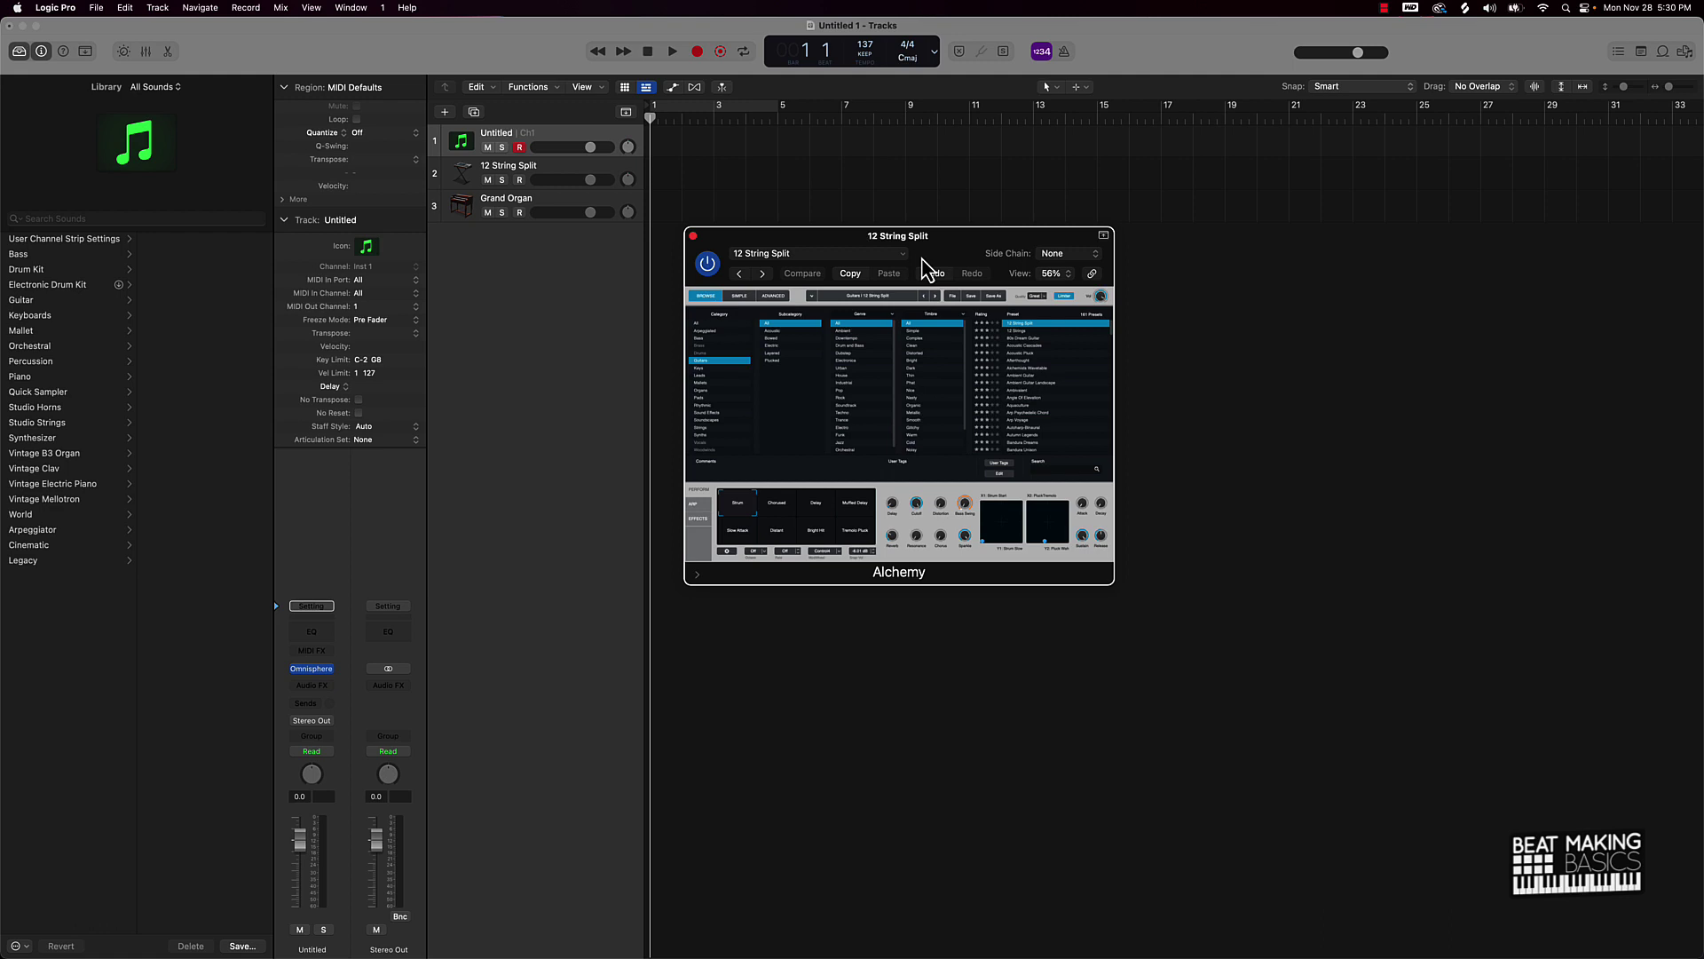
scroll(1043, 386, "down", 10)
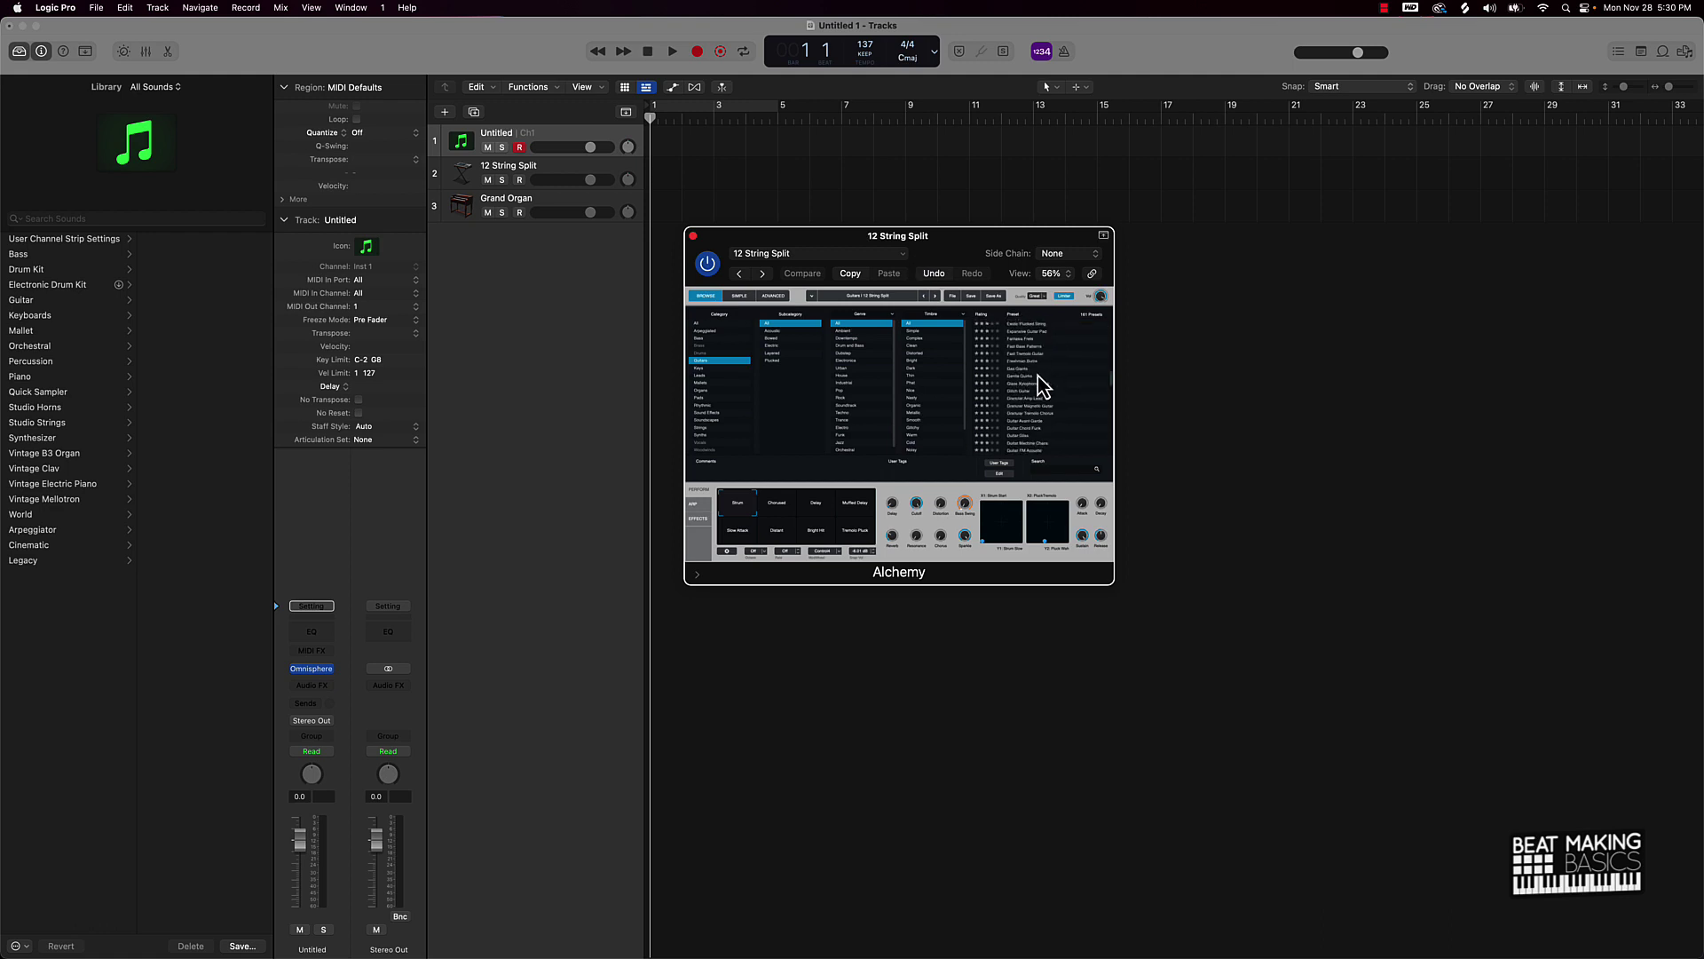
scroll(1043, 386, "down", 10)
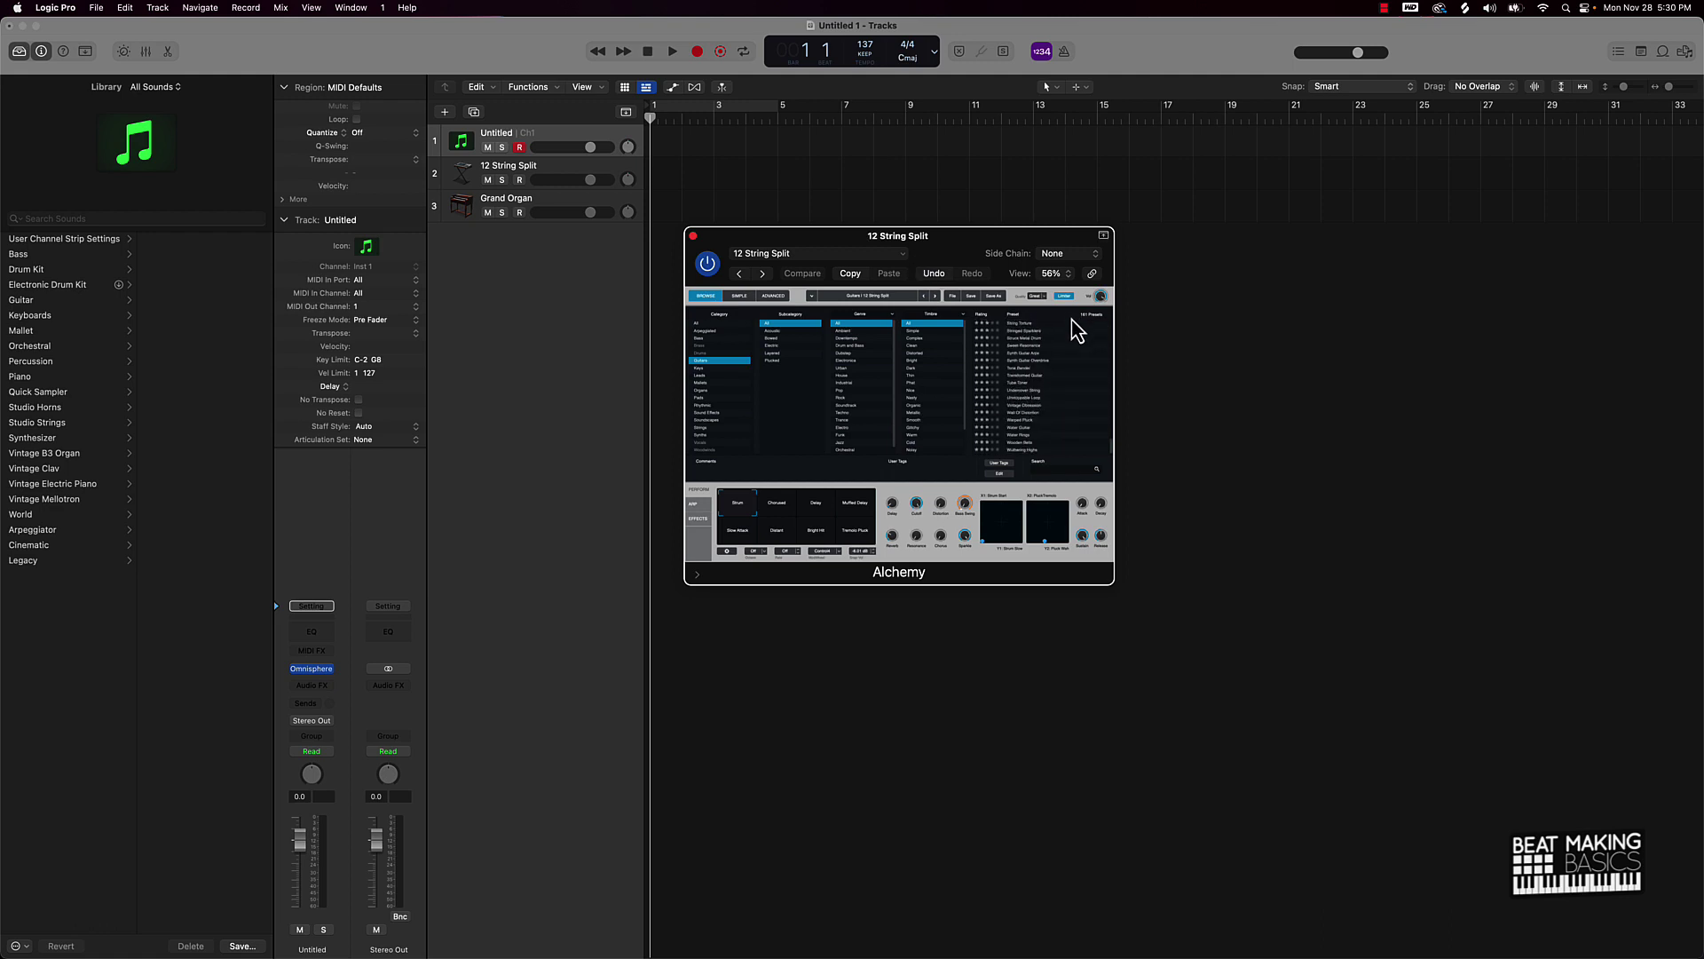
- Show presets from all Alchemy categories, look through the full preset list, and close the instrument
left_click(701, 324)
left_click_drag(980, 234, 965, 237)
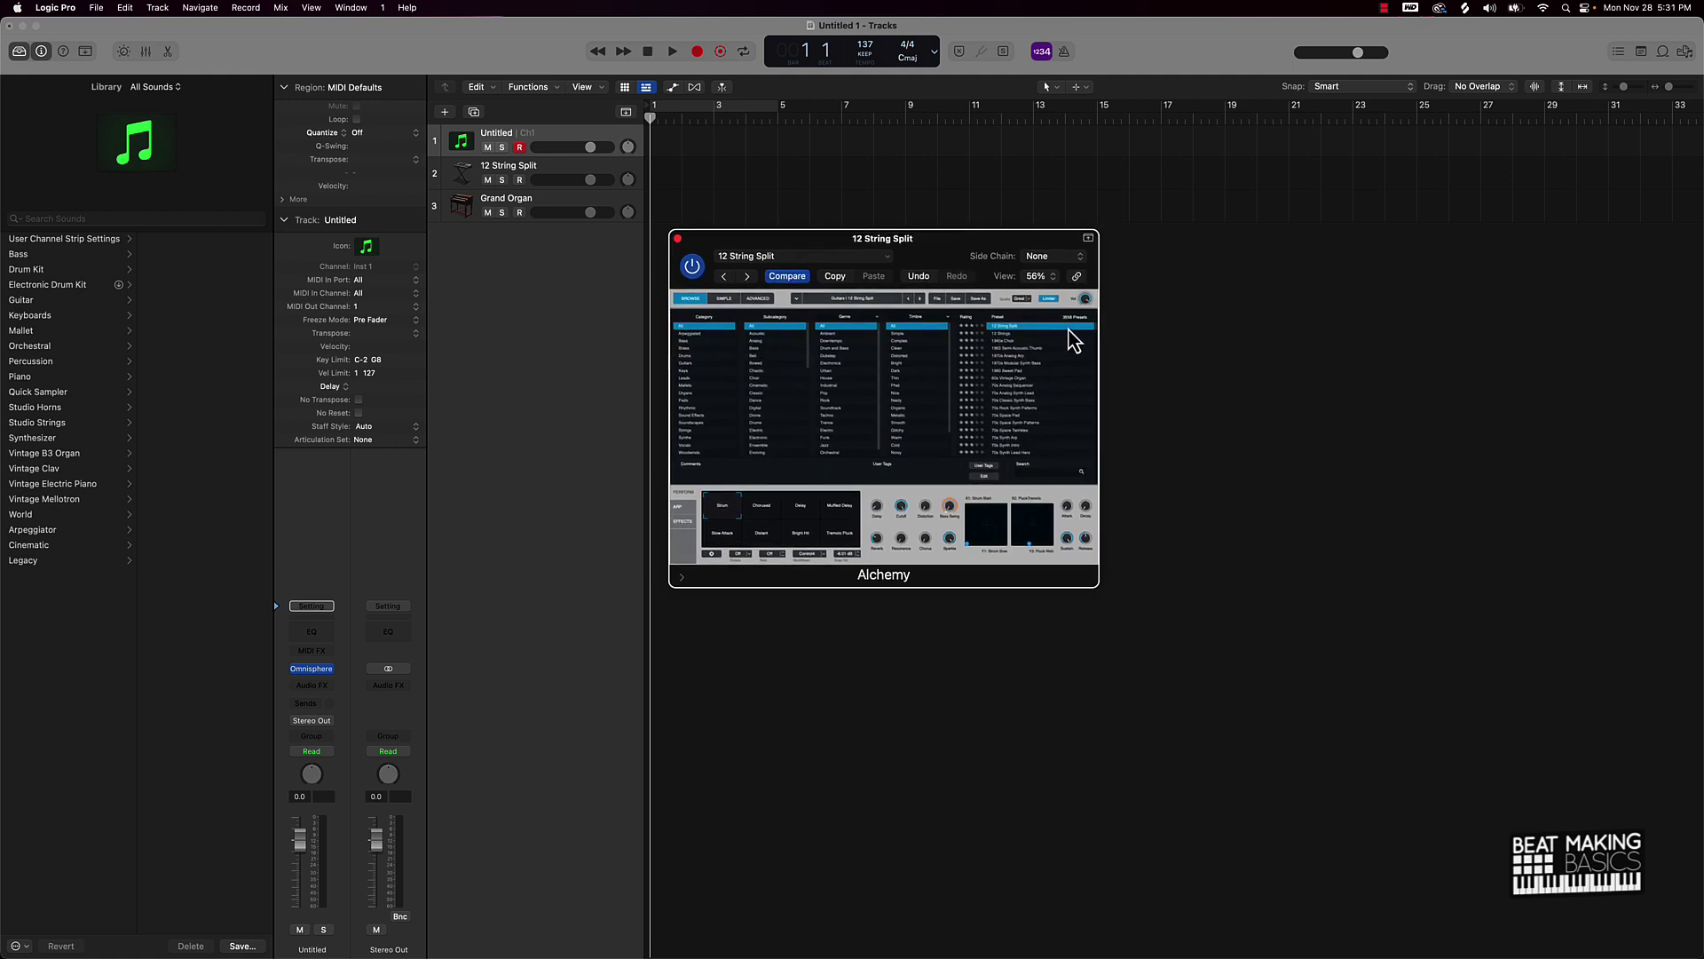
scroll(1037, 373, "down", 5)
scroll(1032, 366, "down", 15)
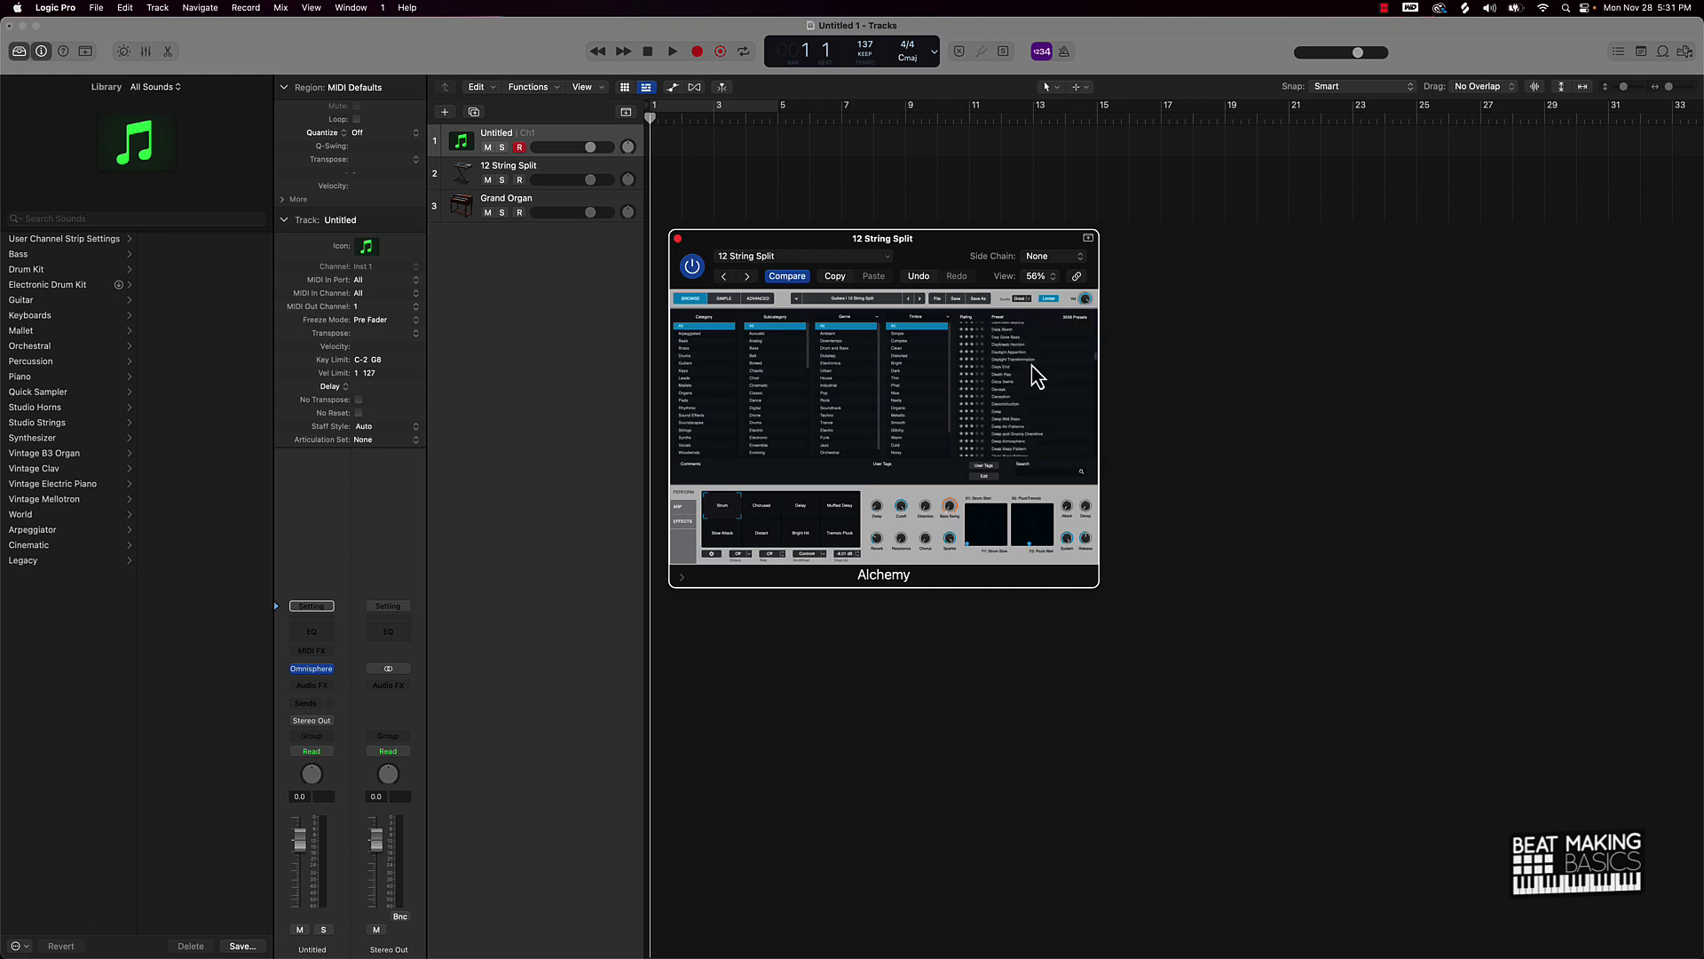
scroll(1035, 363, "down", 20)
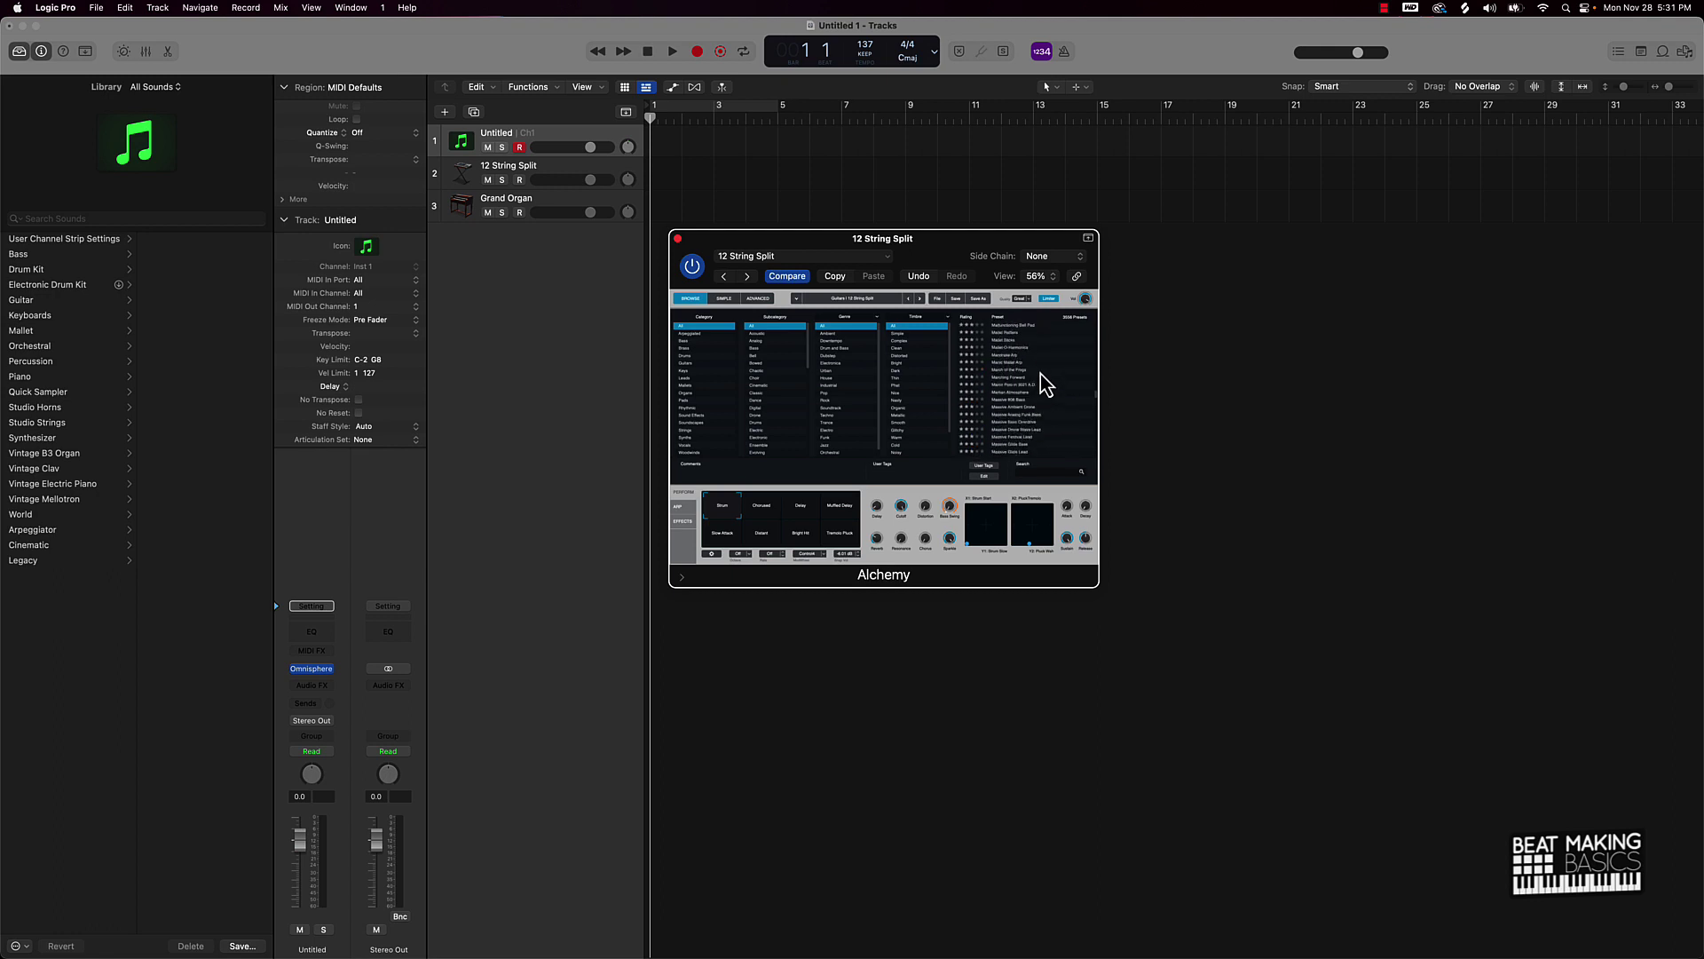
scroll(1042, 374, "down", 20)
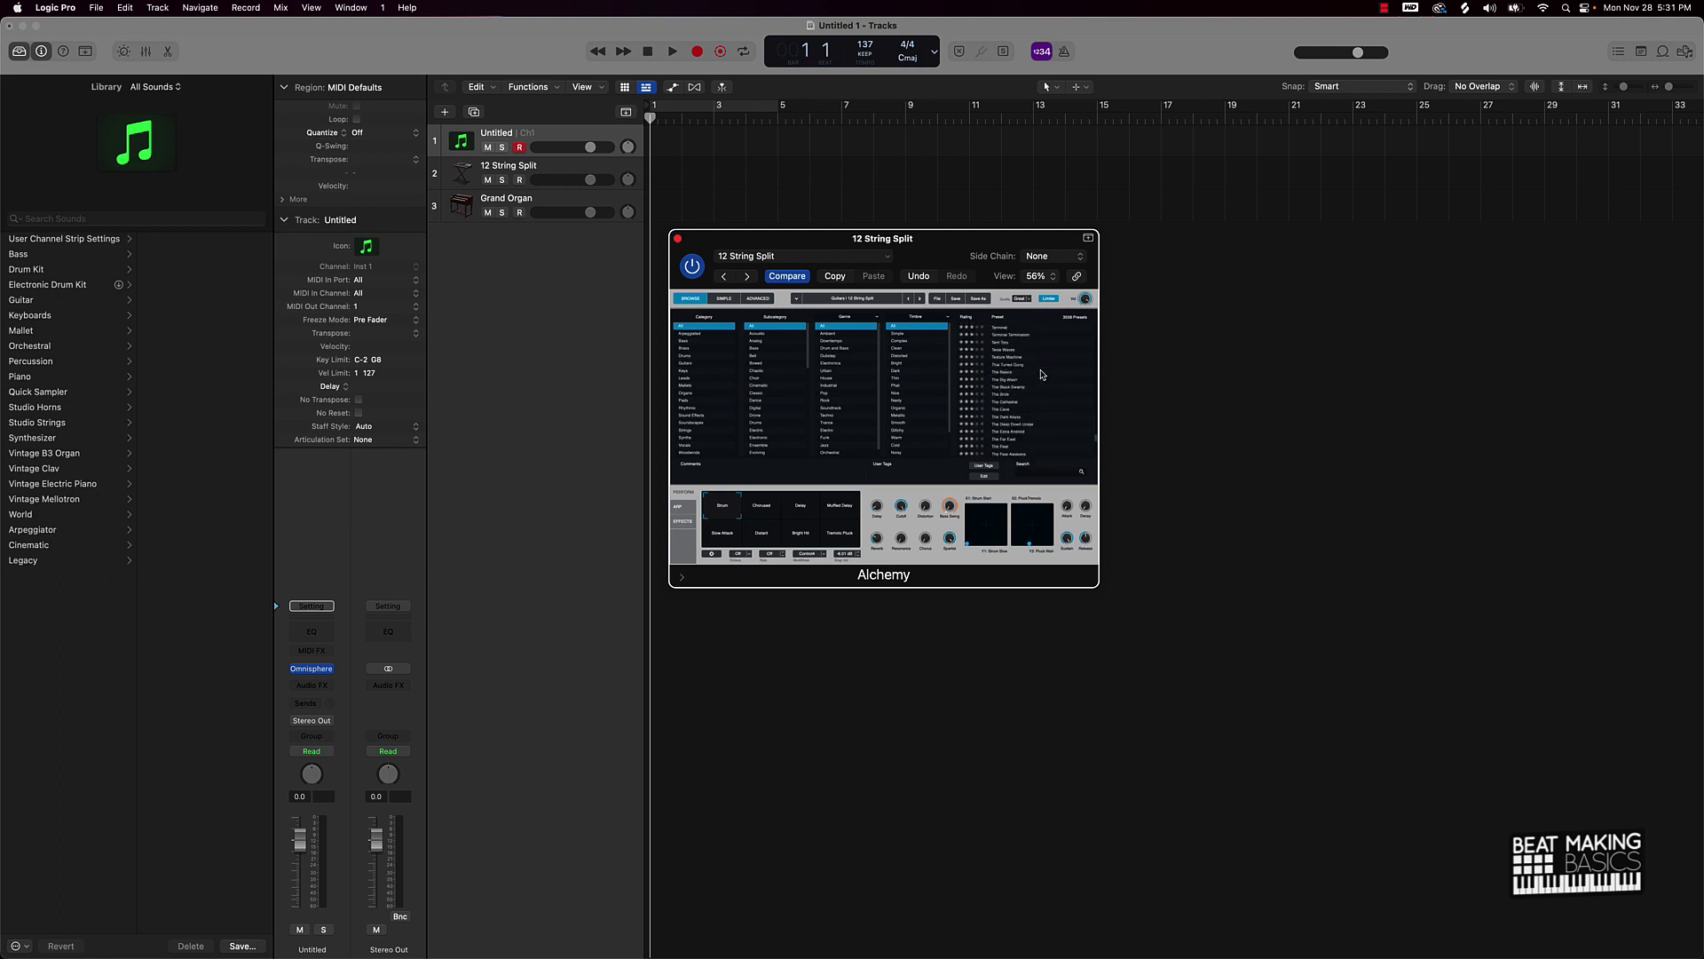
scroll(1046, 385, "up", 20)
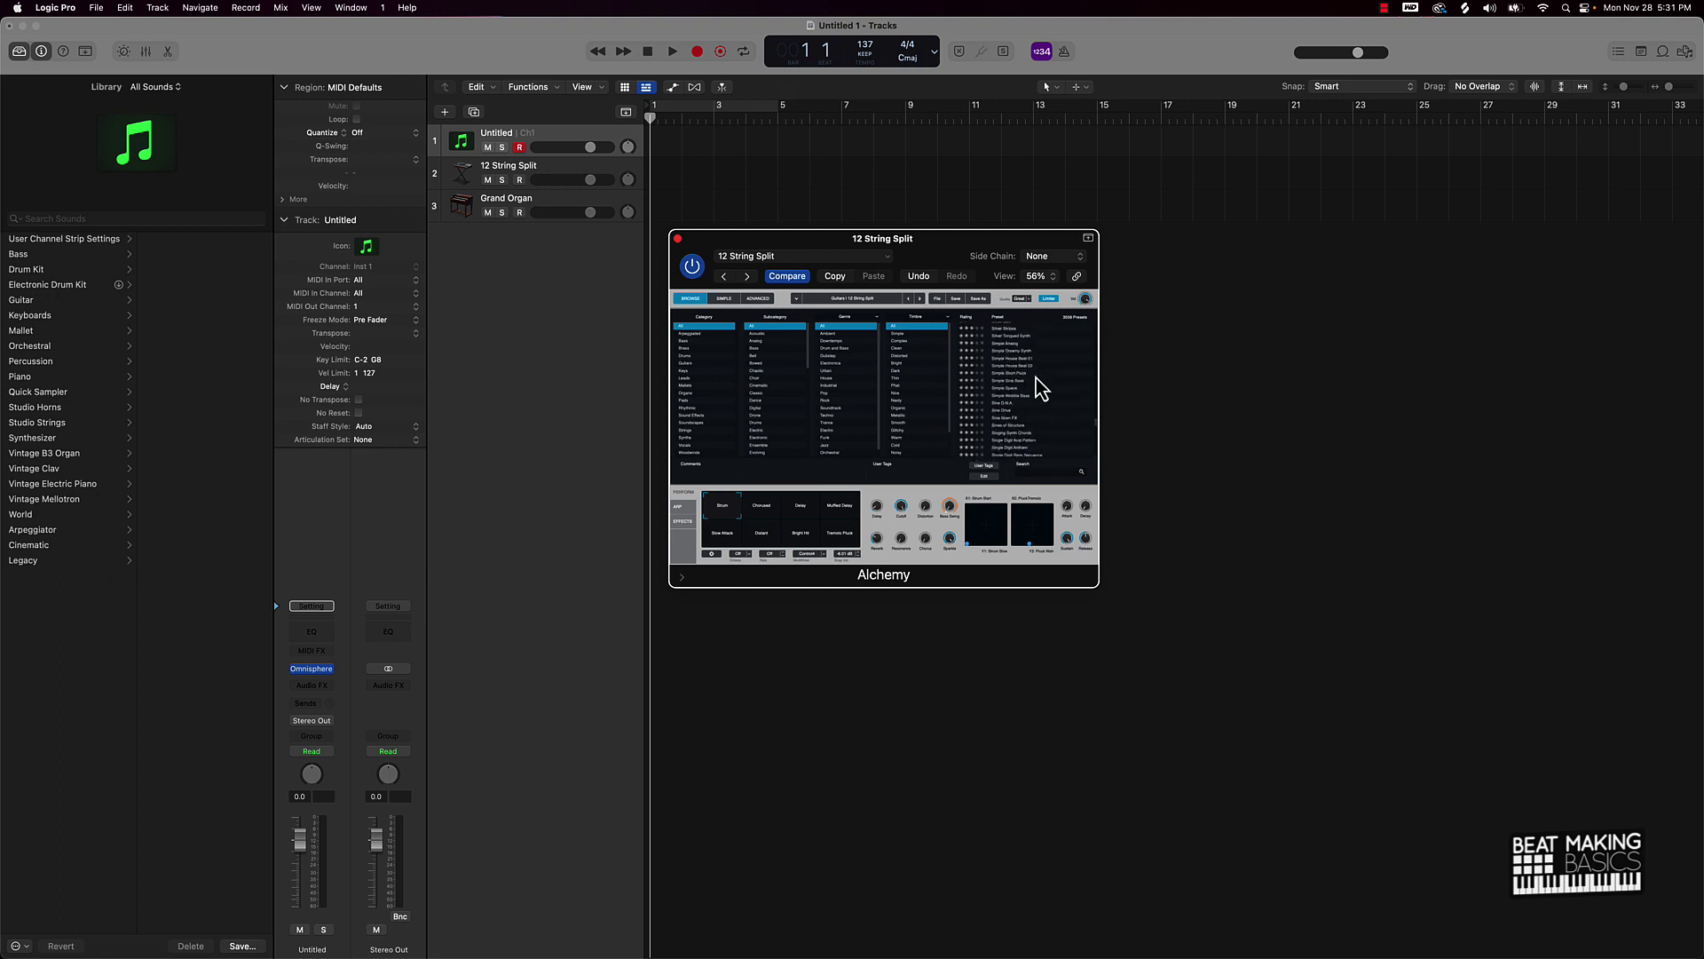
scroll(1035, 377, "up", 20)
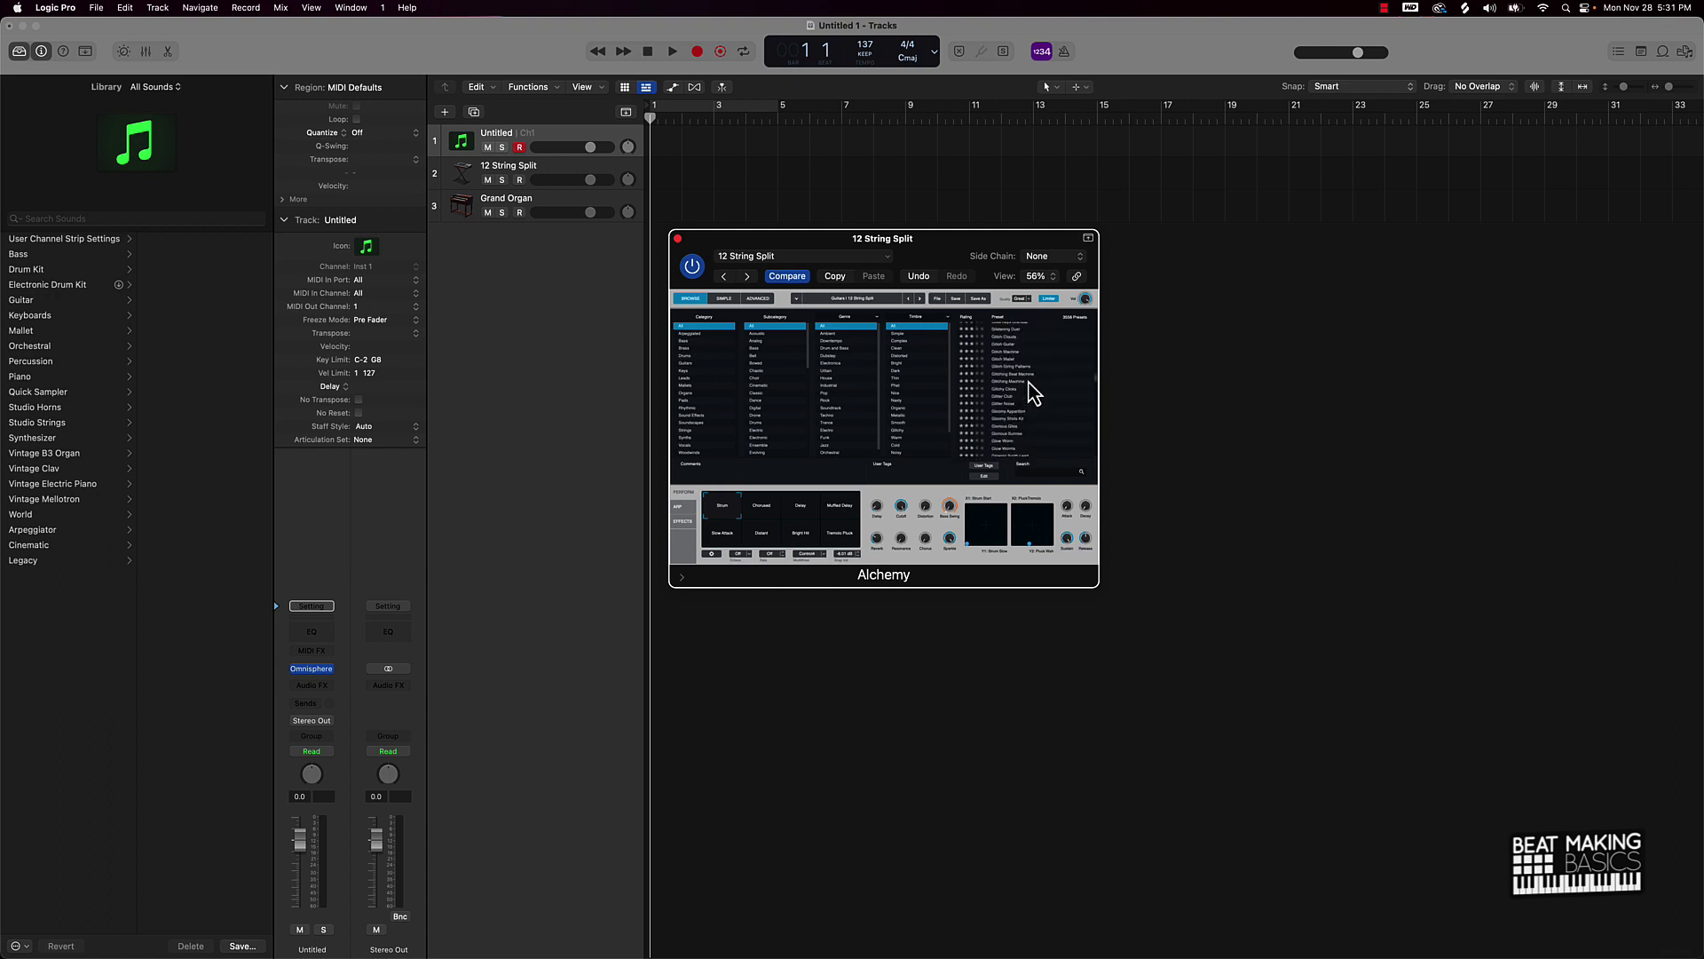
scroll(1030, 391, "up", 10)
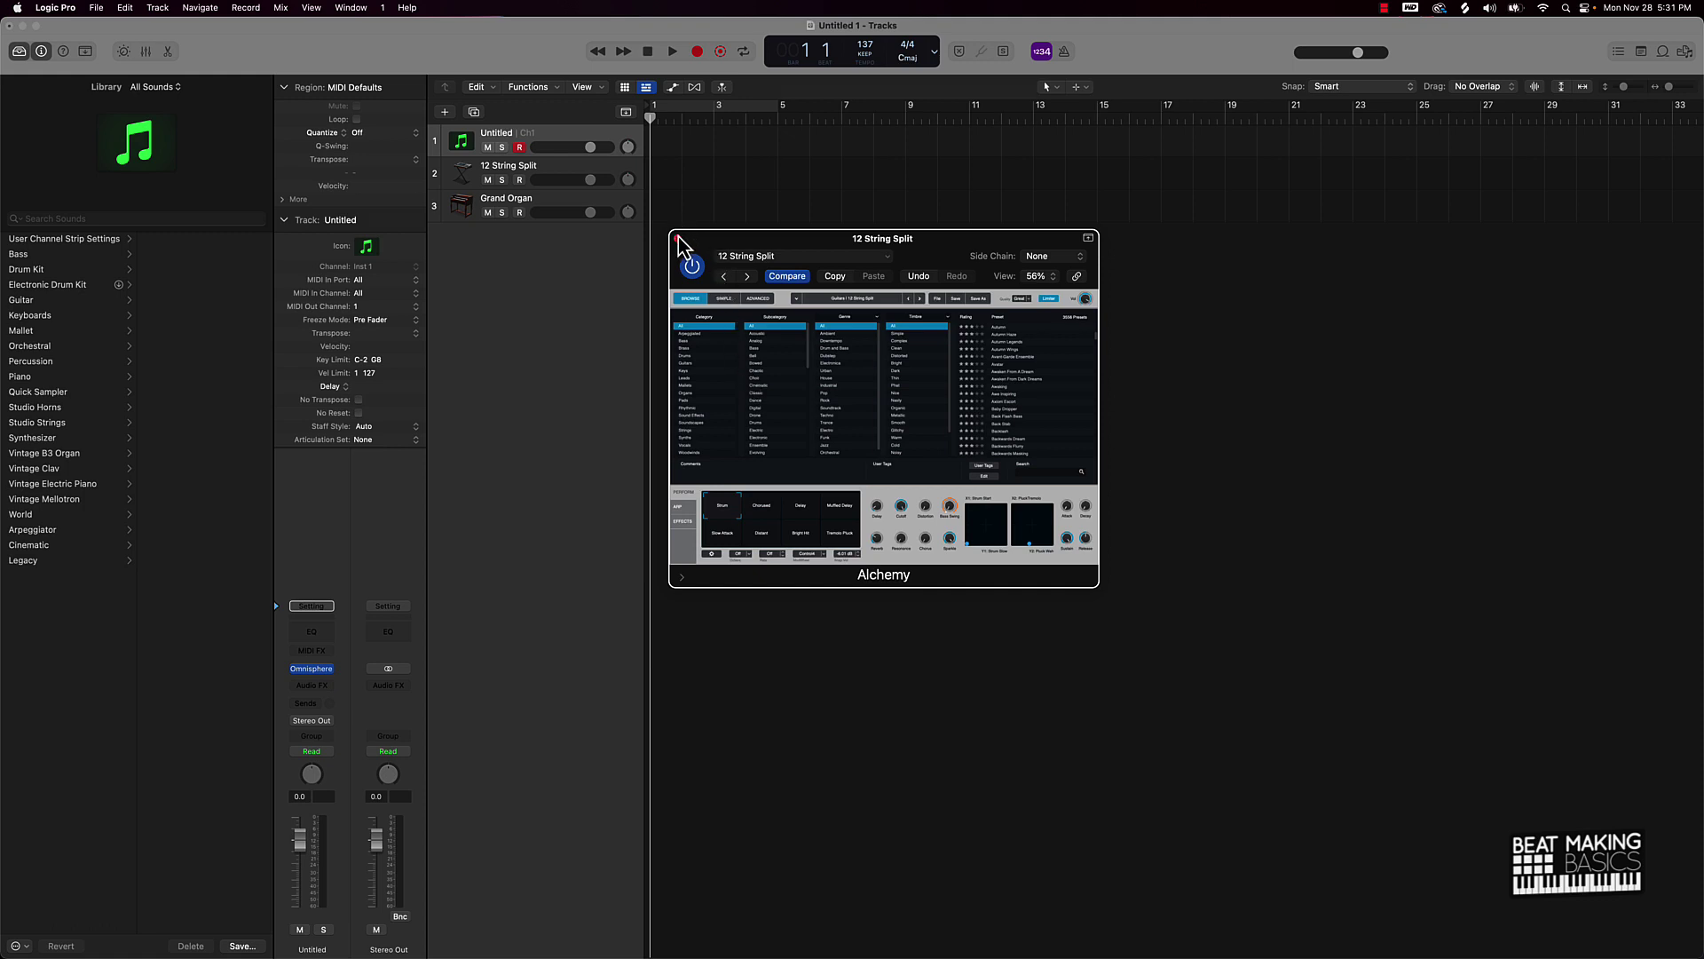
left_click(678, 237)
- Reopen Omnisphere on the Untitled track and examine the patch's layer A, B, C and D, FX and ARP pages
left_click(316, 670)
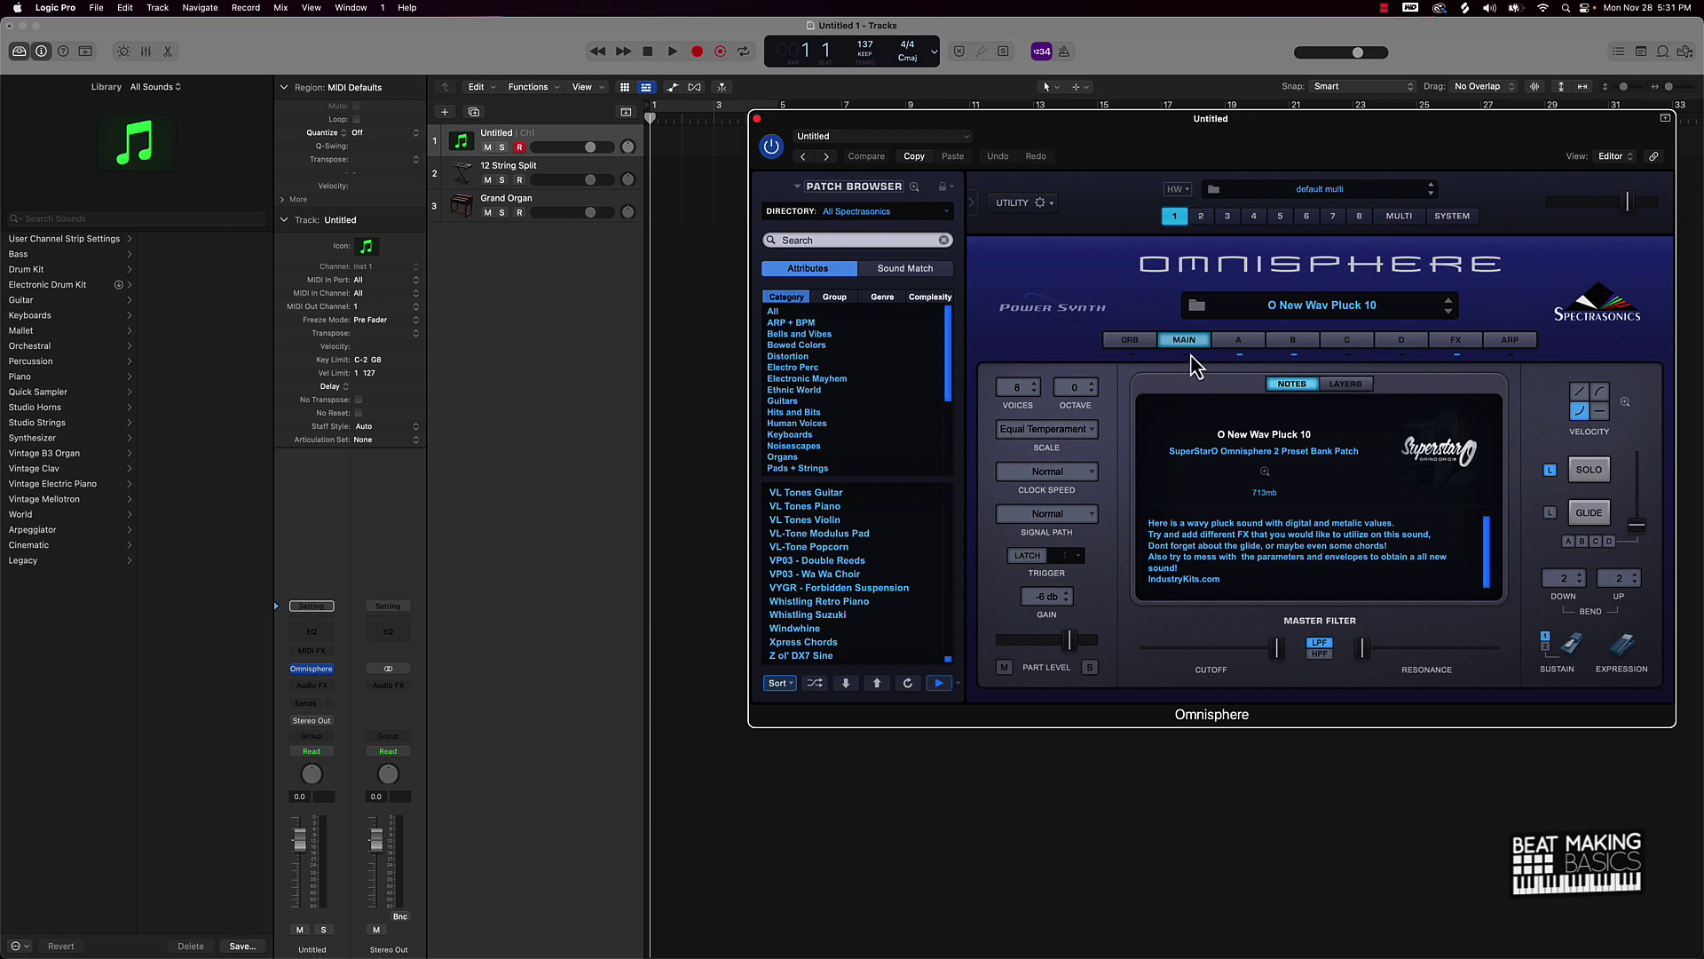
left_click(1239, 351)
left_click_drag(1456, 163, 1198, 186)
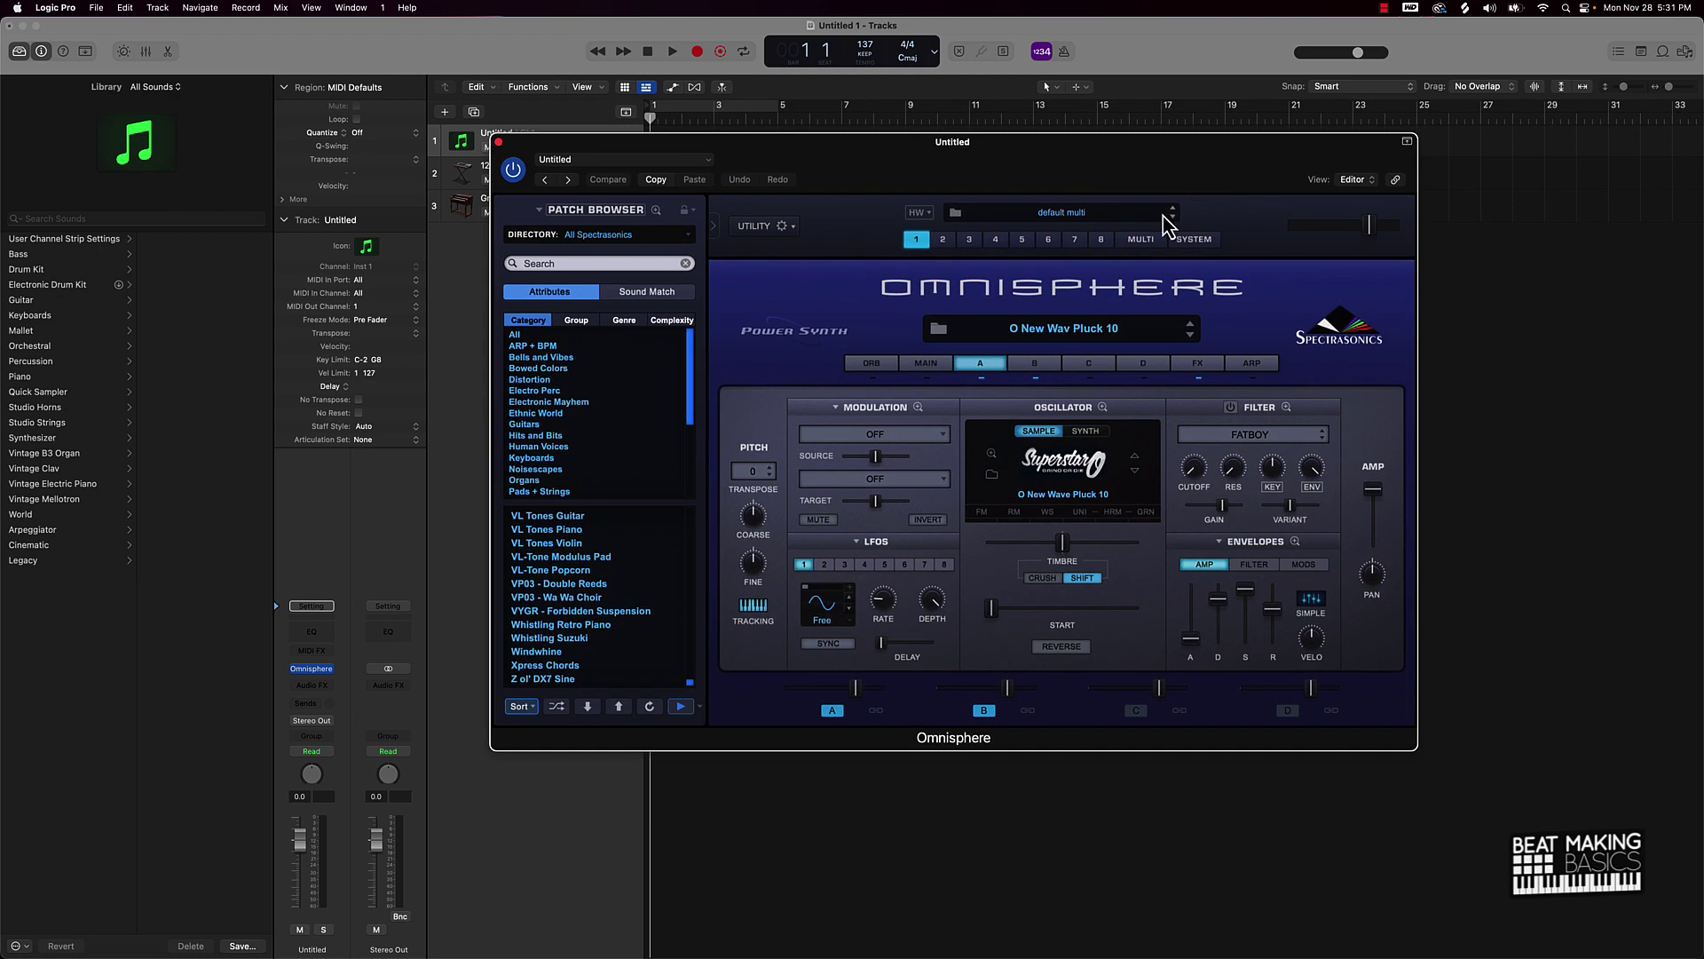
left_click(1044, 365)
left_click(1101, 366)
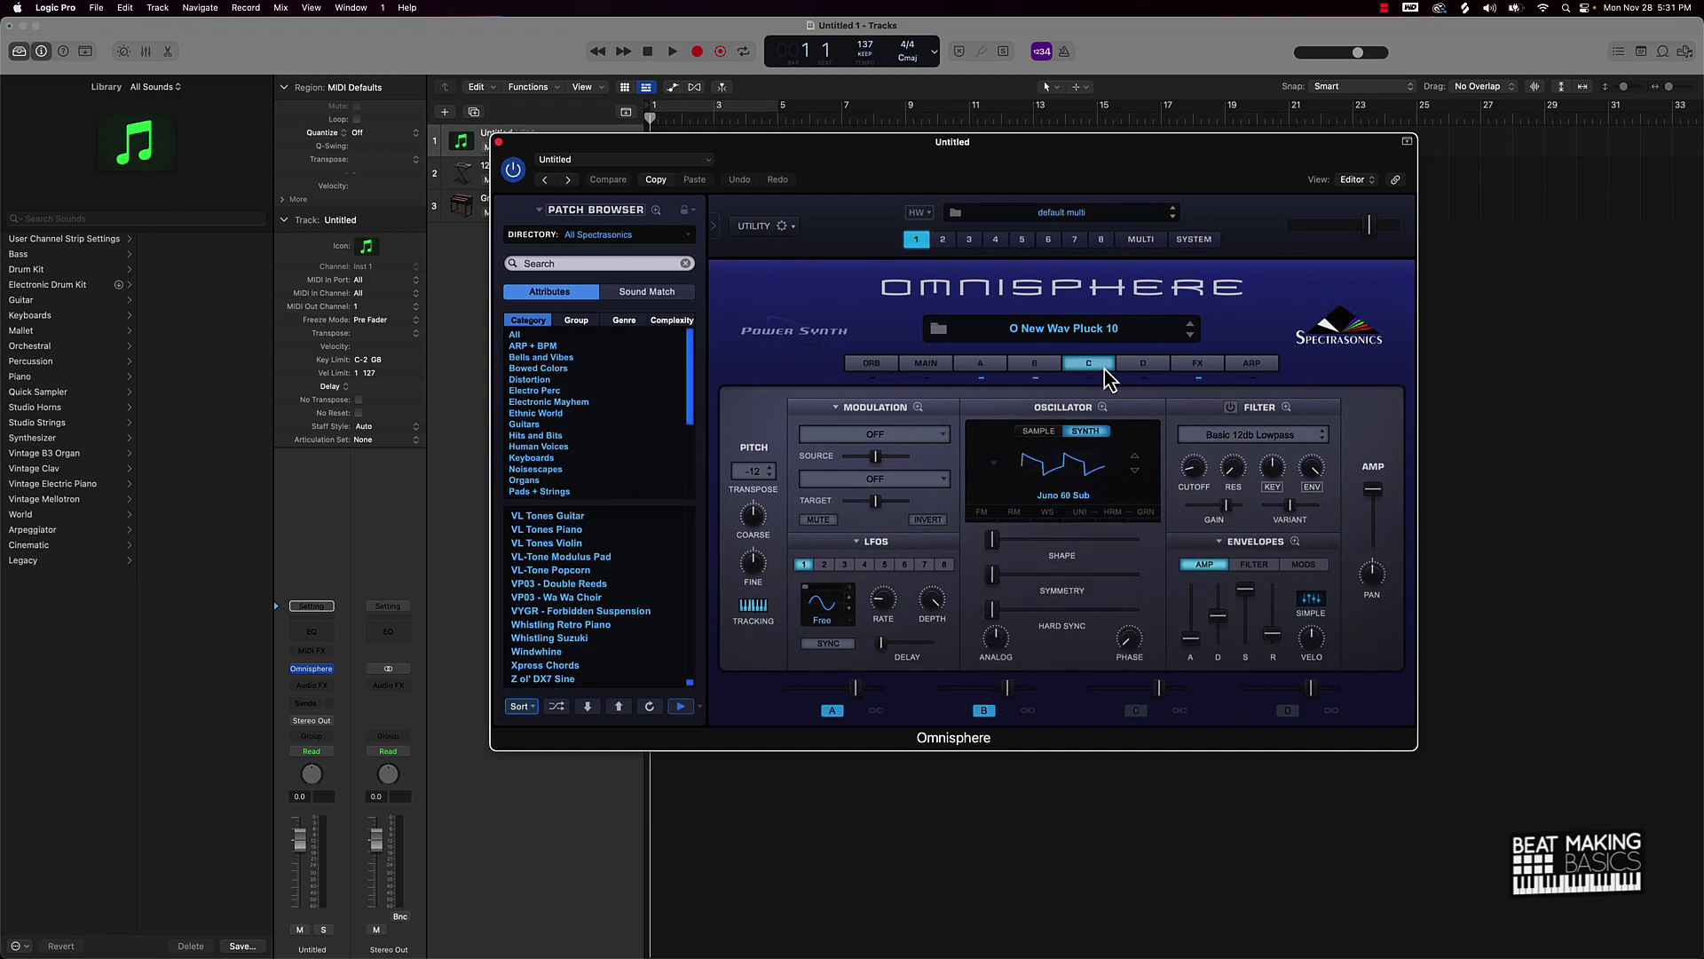
left_click(1142, 364)
left_click(1197, 364)
left_click(1252, 364)
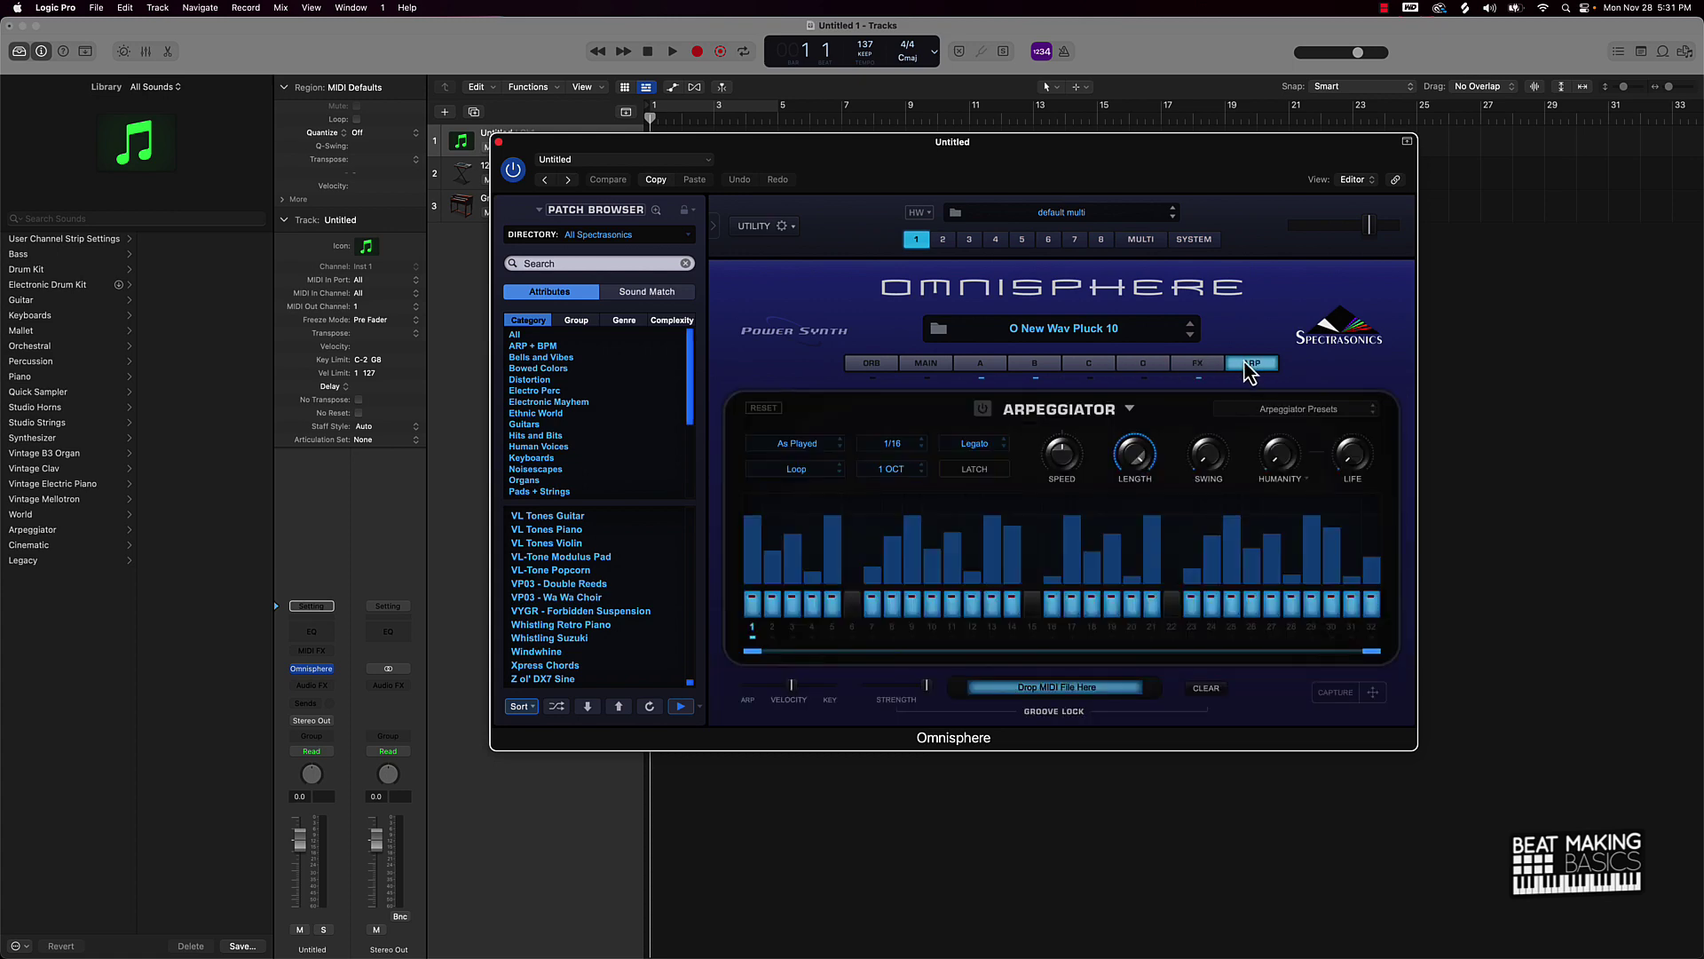
- Load Vintage Comp into the first slot of the patch's common FX rack and close Omnisphere
left_click(1209, 366)
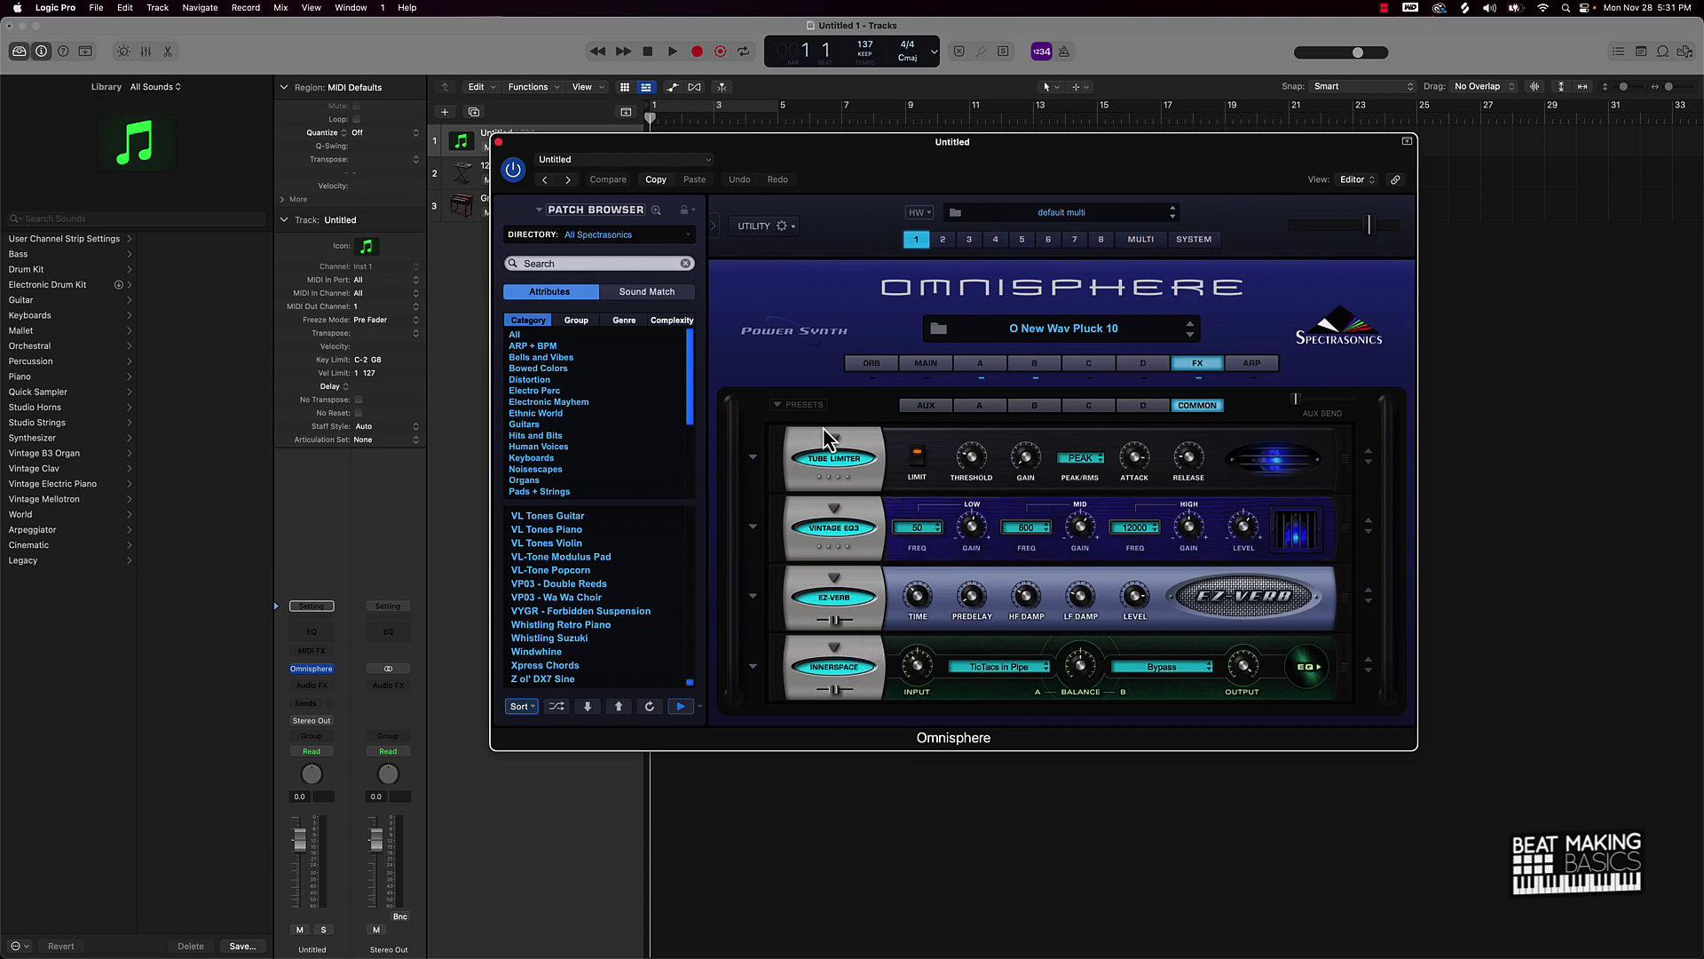
left_click(806, 406)
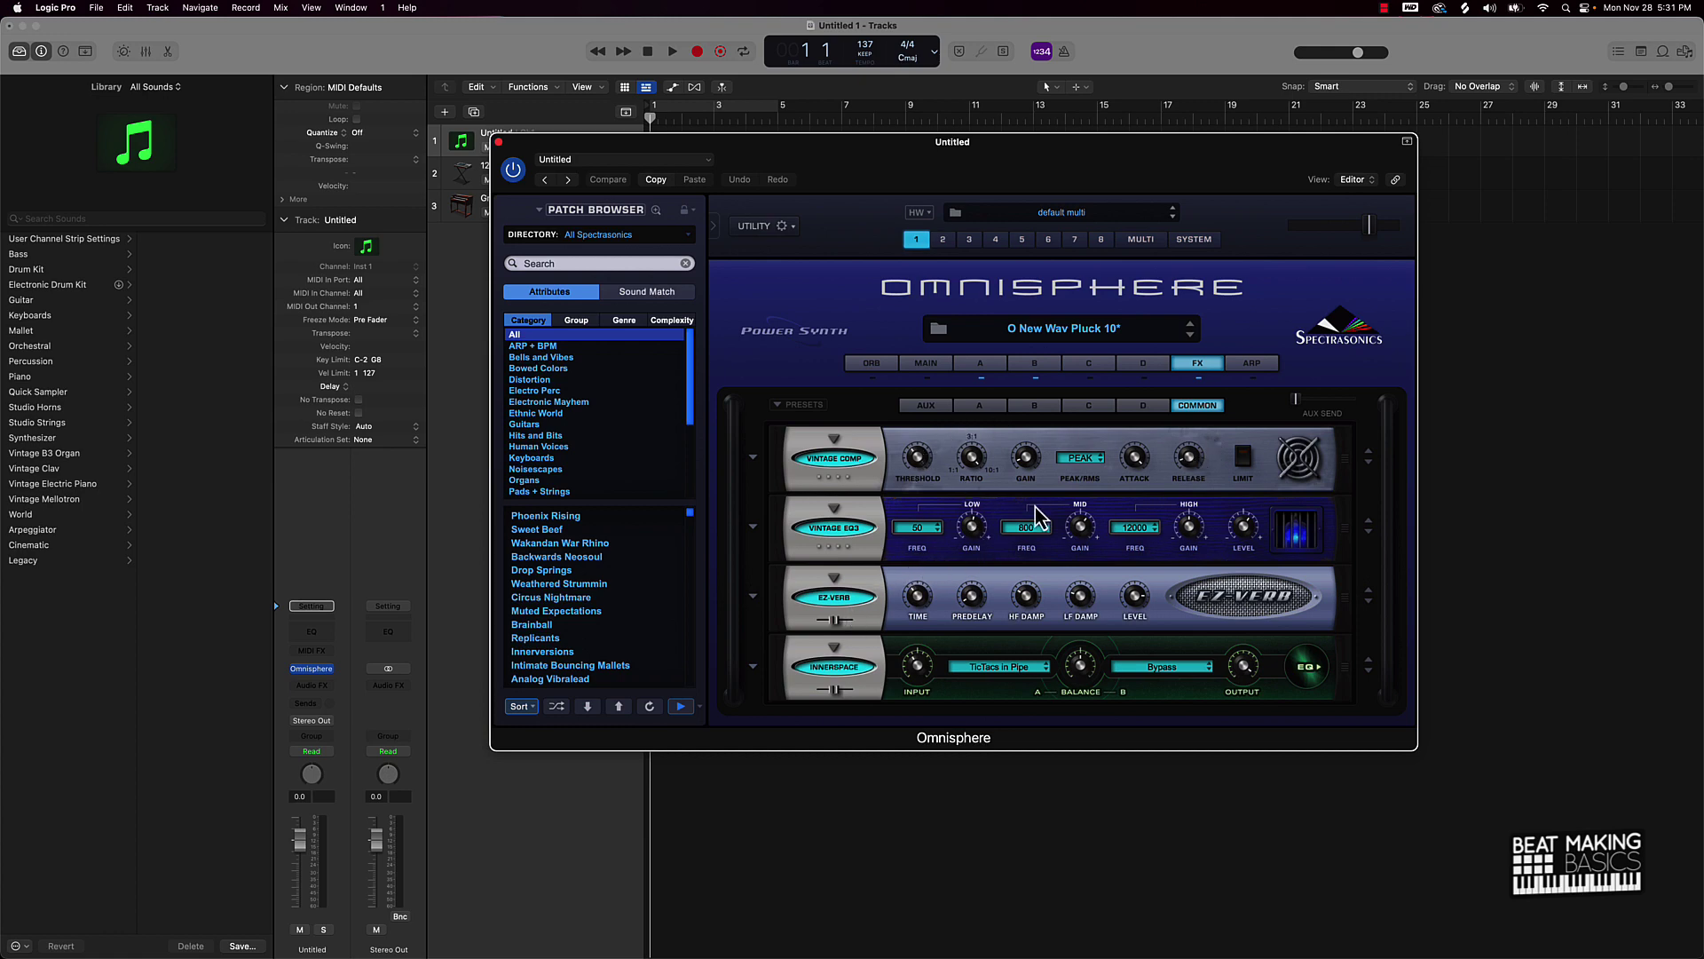
left_click(499, 143)
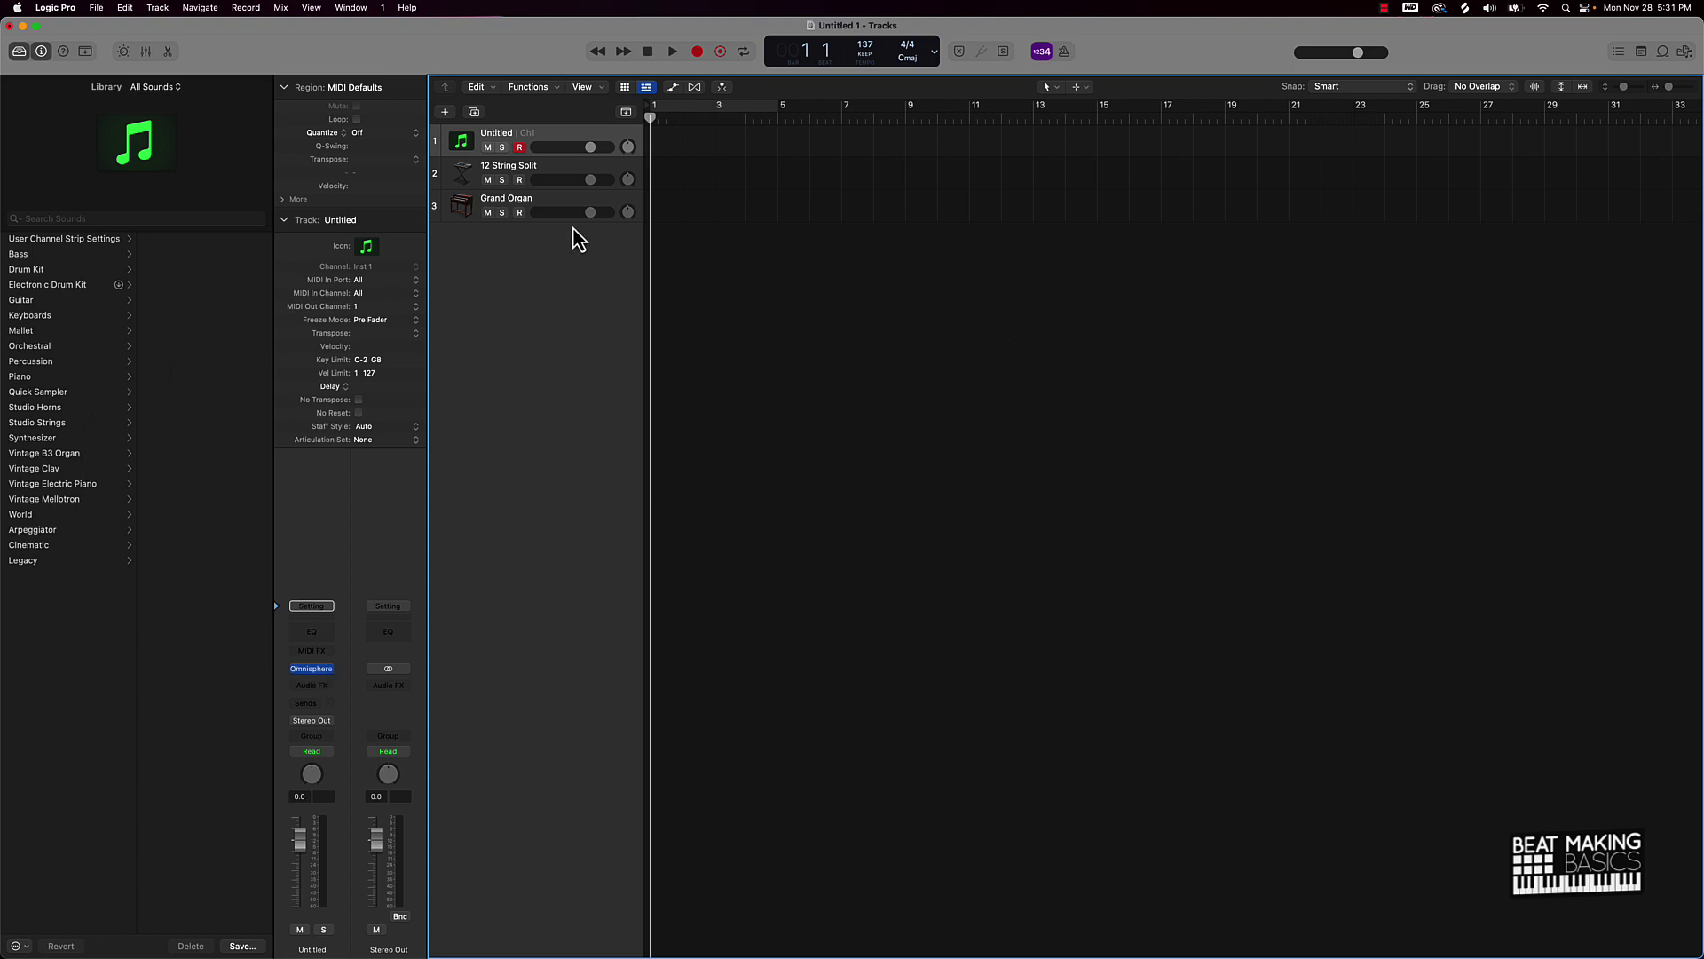
- Check the Grand Organ track's channel strip effects, and view the Omnisphere FX rack on the Untitled track
left_click(462, 205)
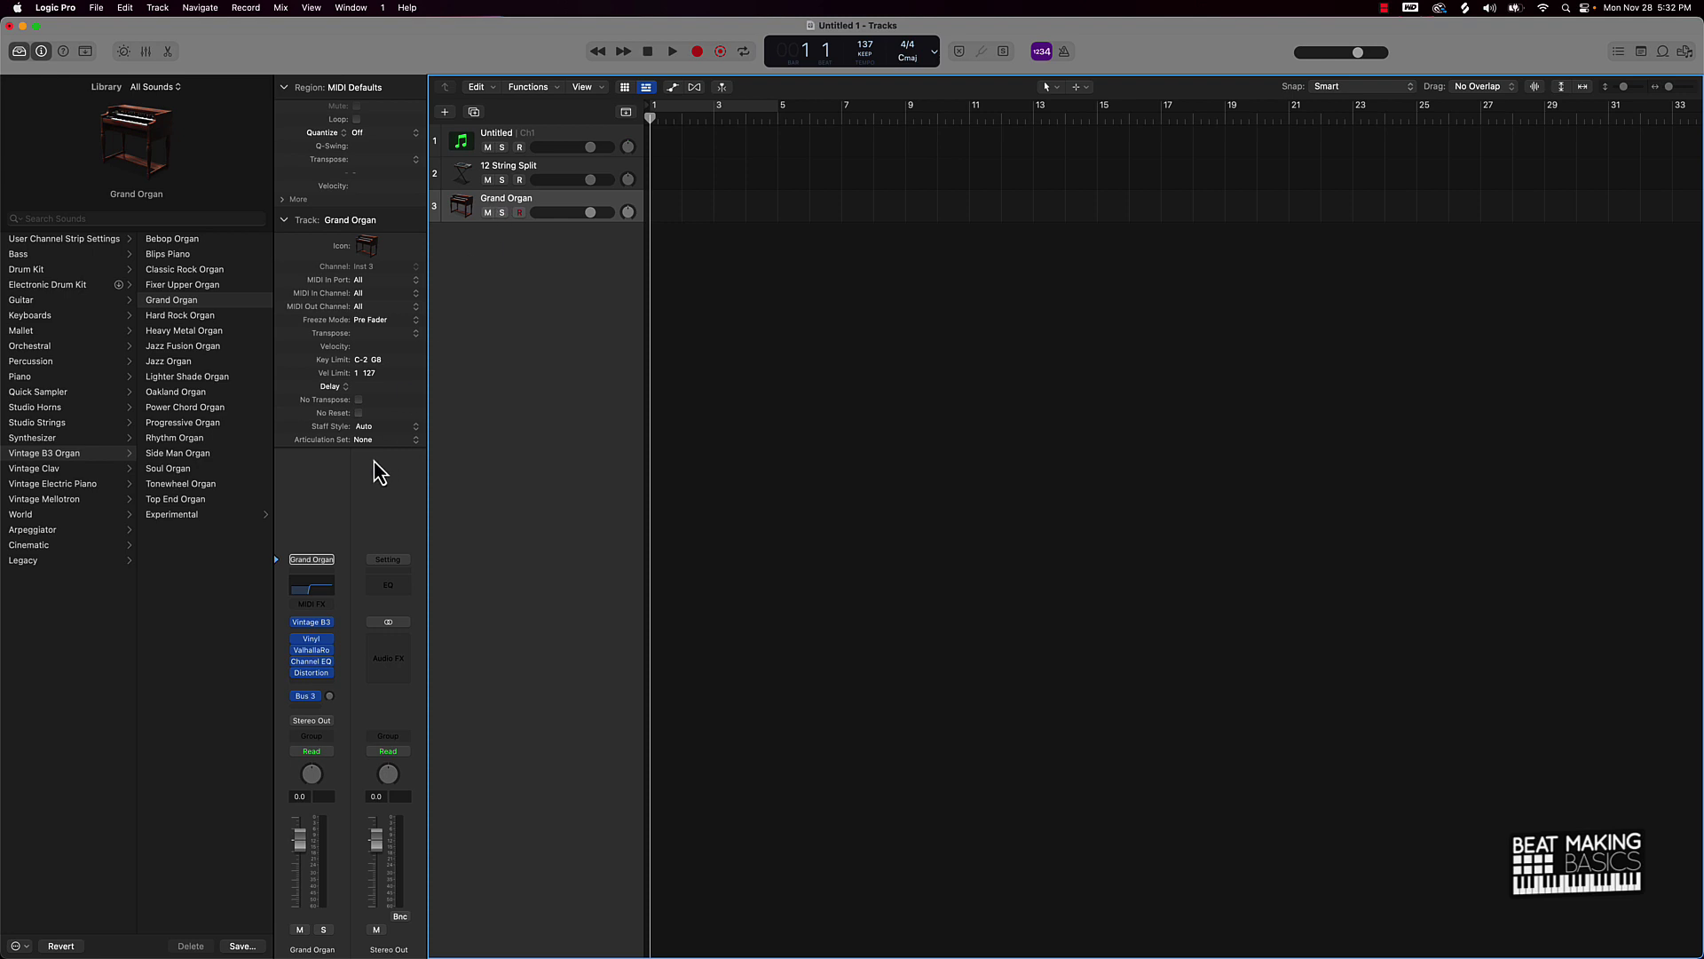
left_click(473, 130)
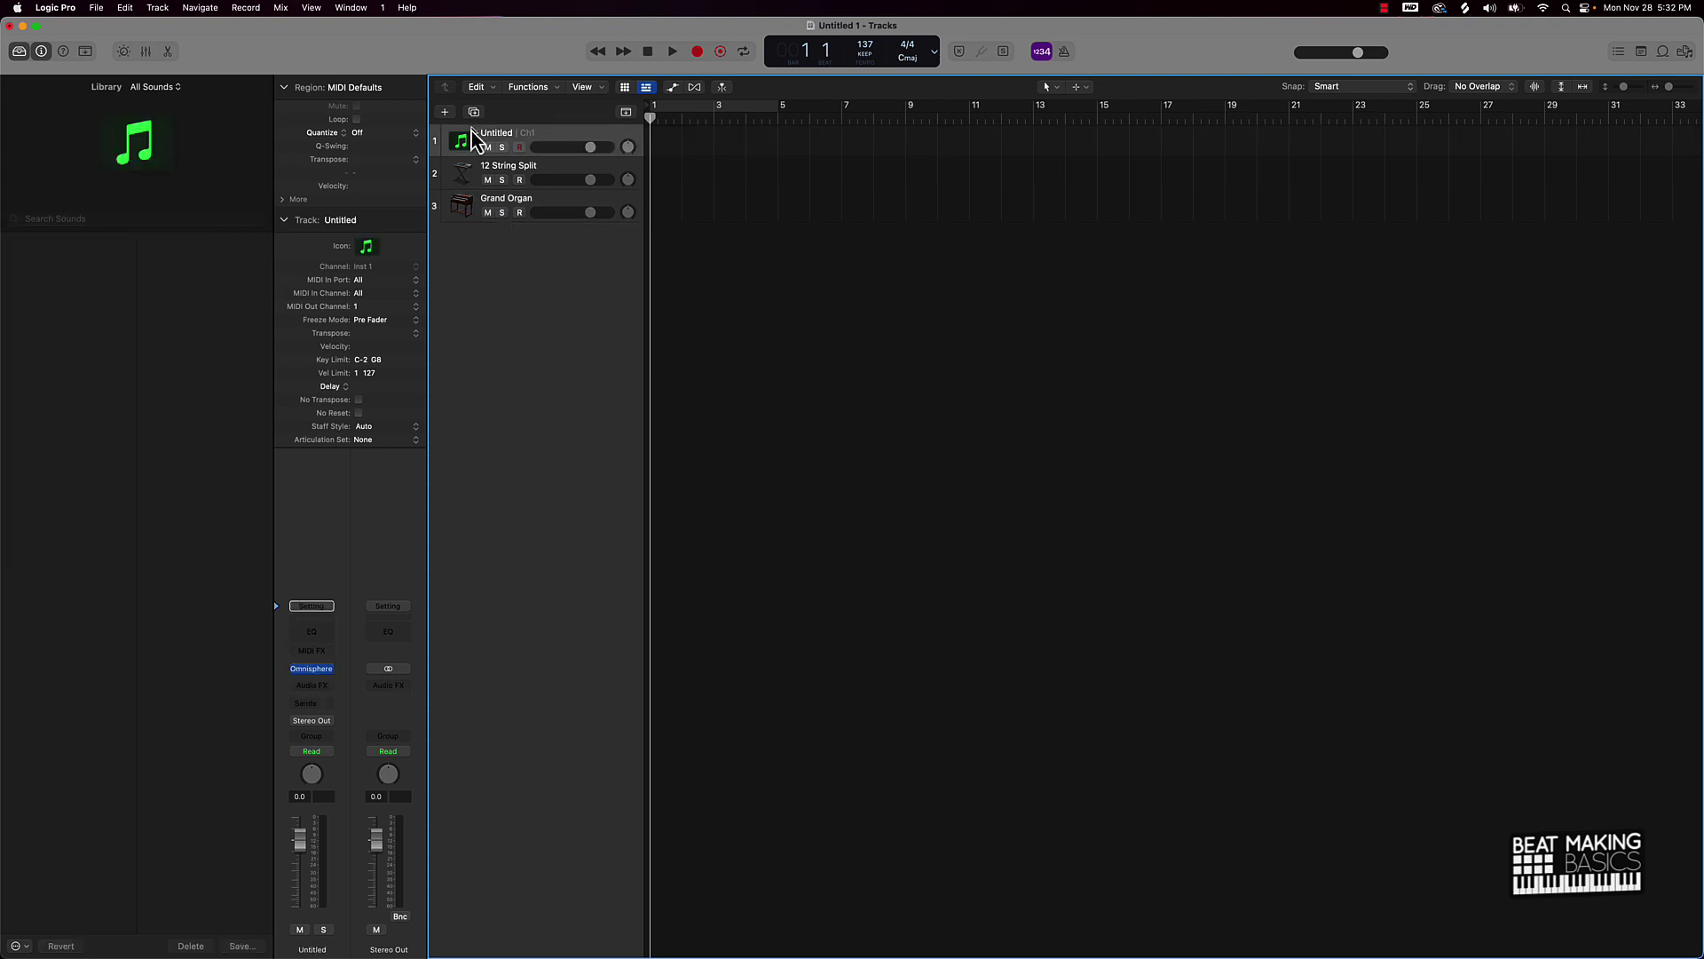
left_click(312, 669)
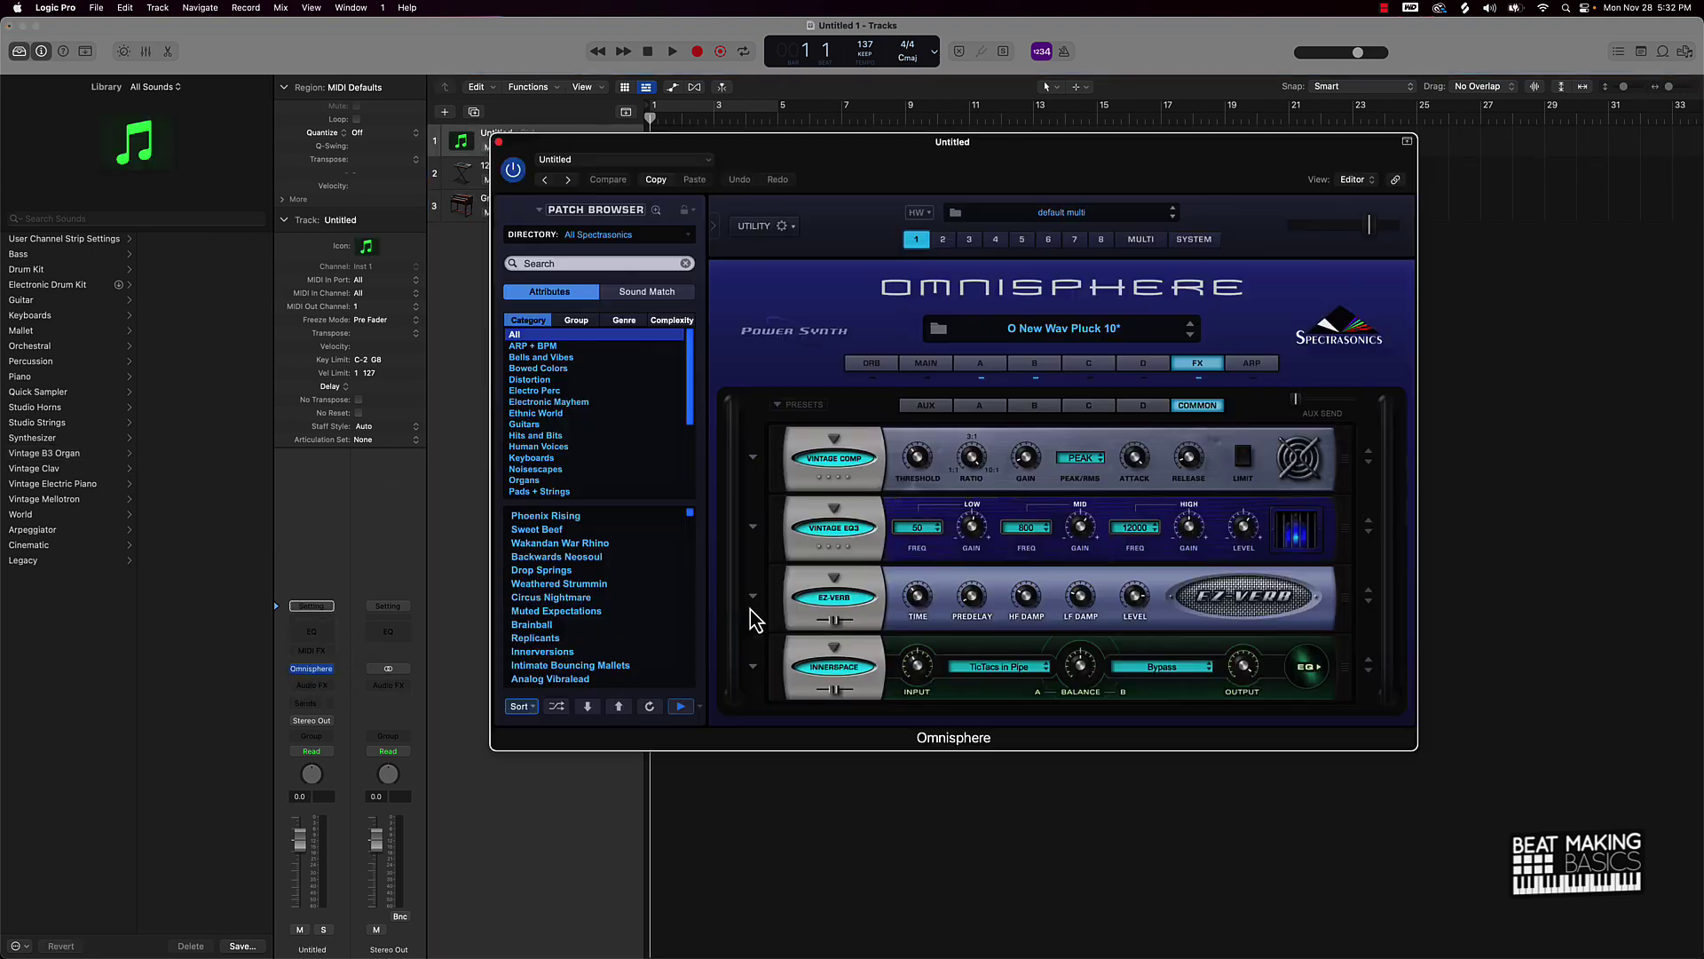
left_click_drag(891, 165, 834, 260)
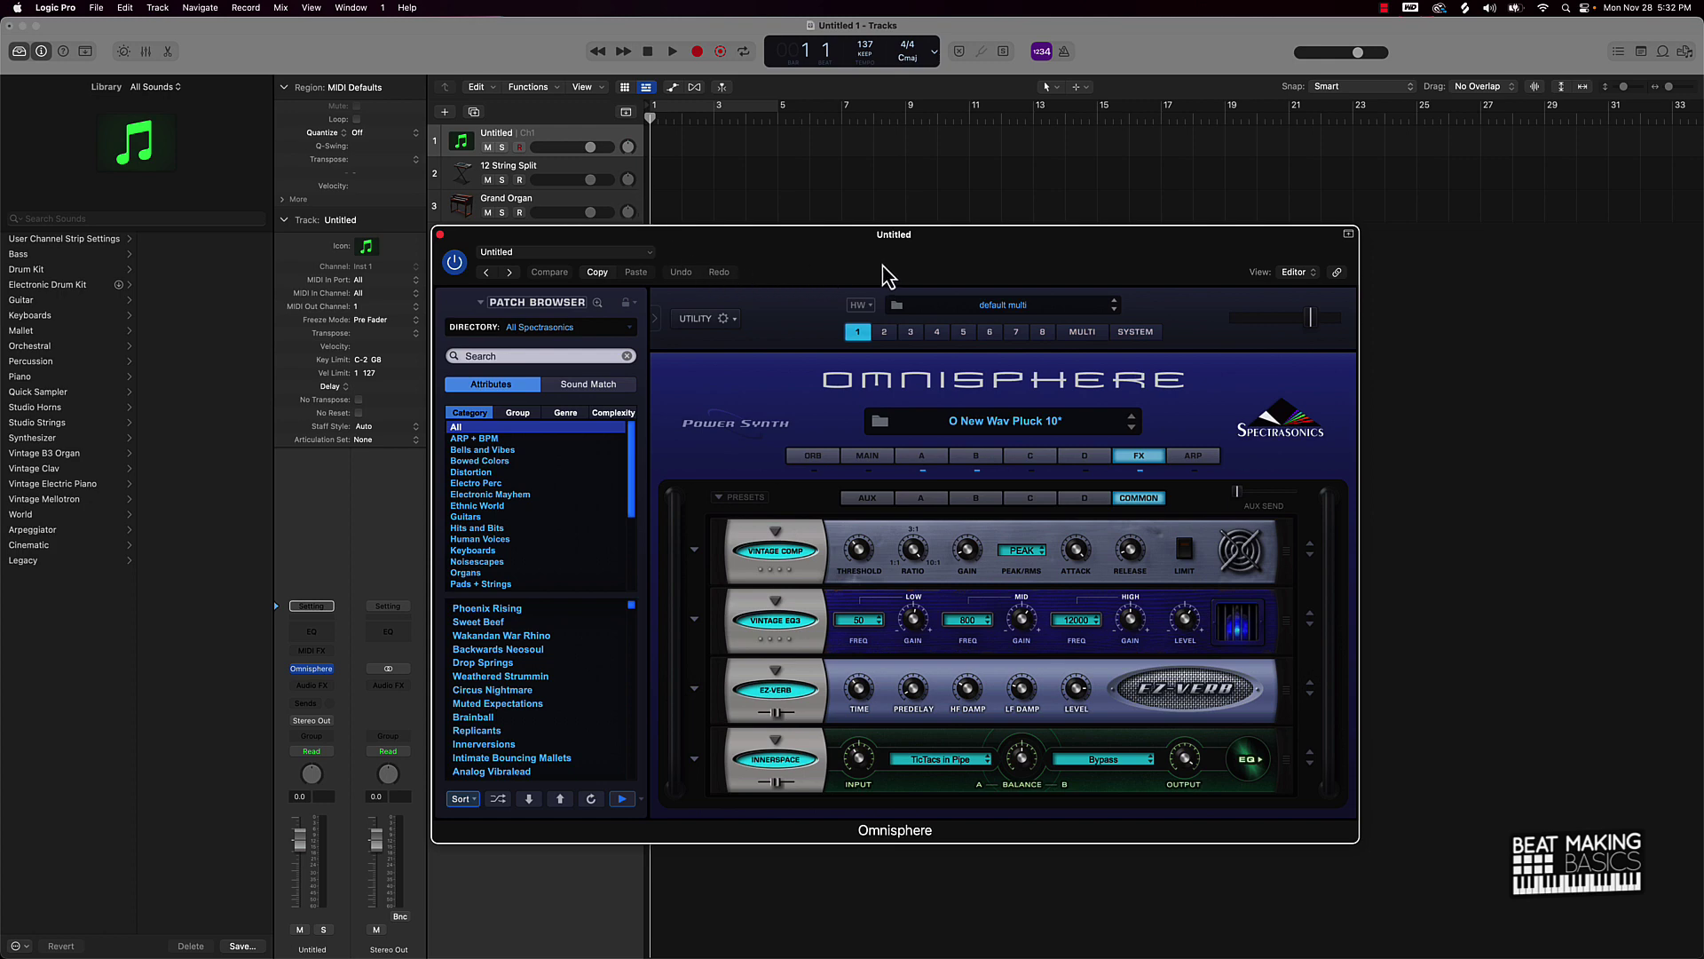
left_click(440, 235)
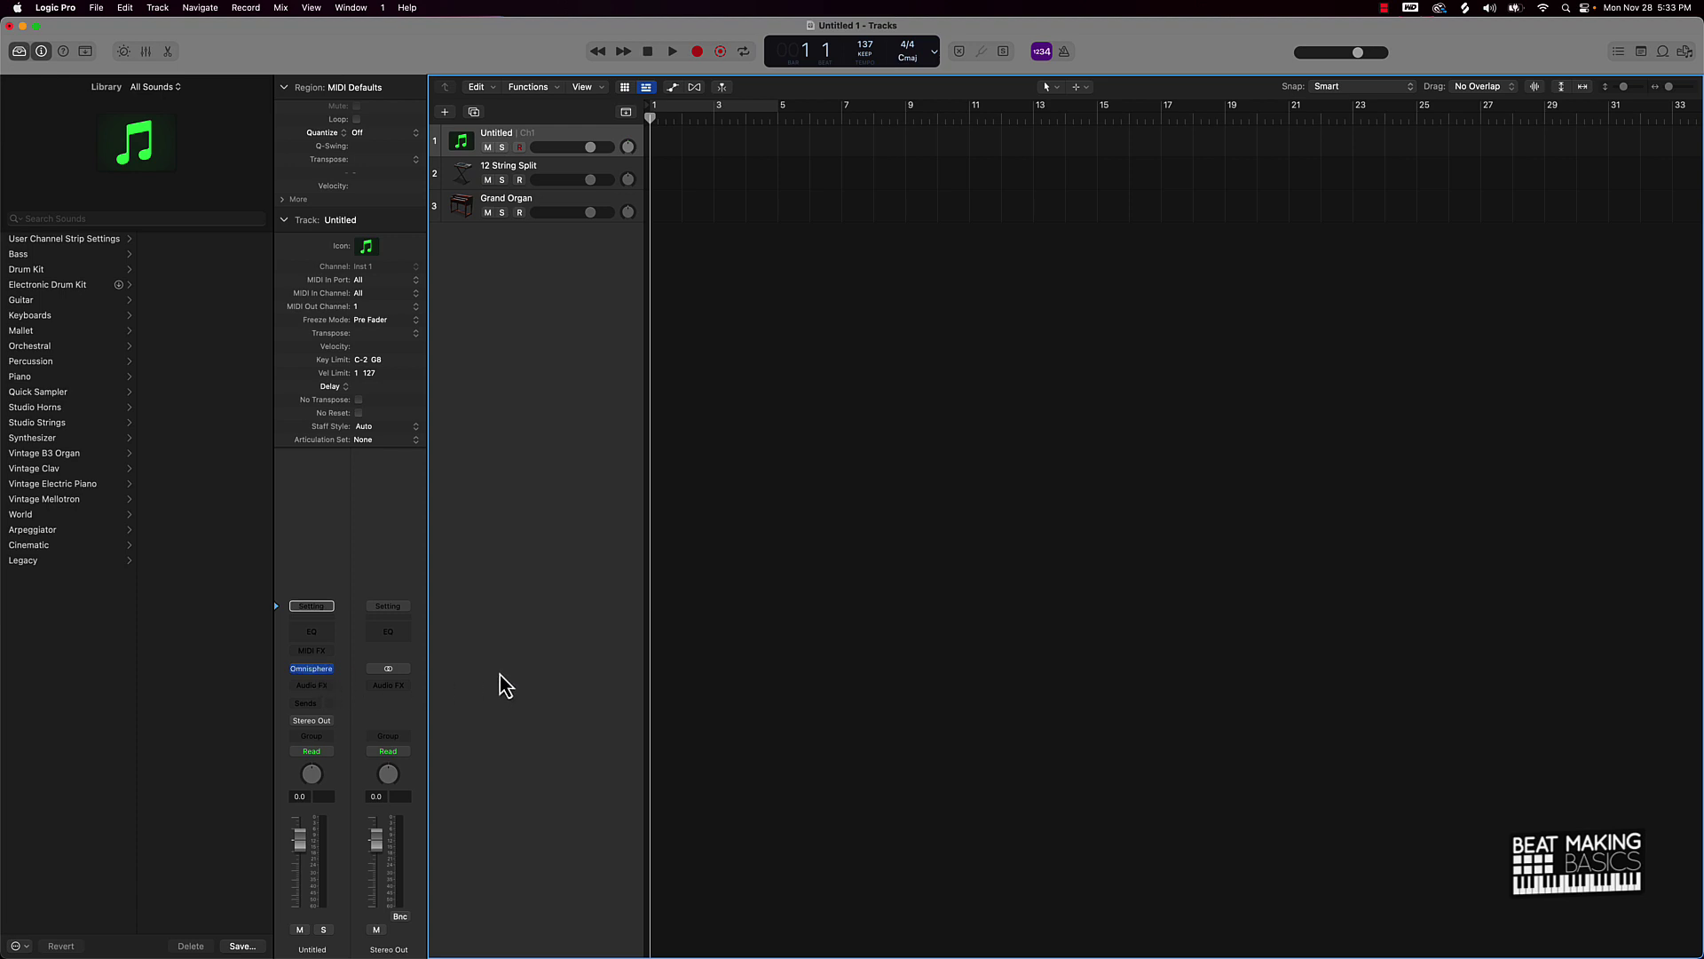
- Reopen Omnisphere on the Untitled track and list the patches of the Retro Land category down to the end
left_click(311, 673)
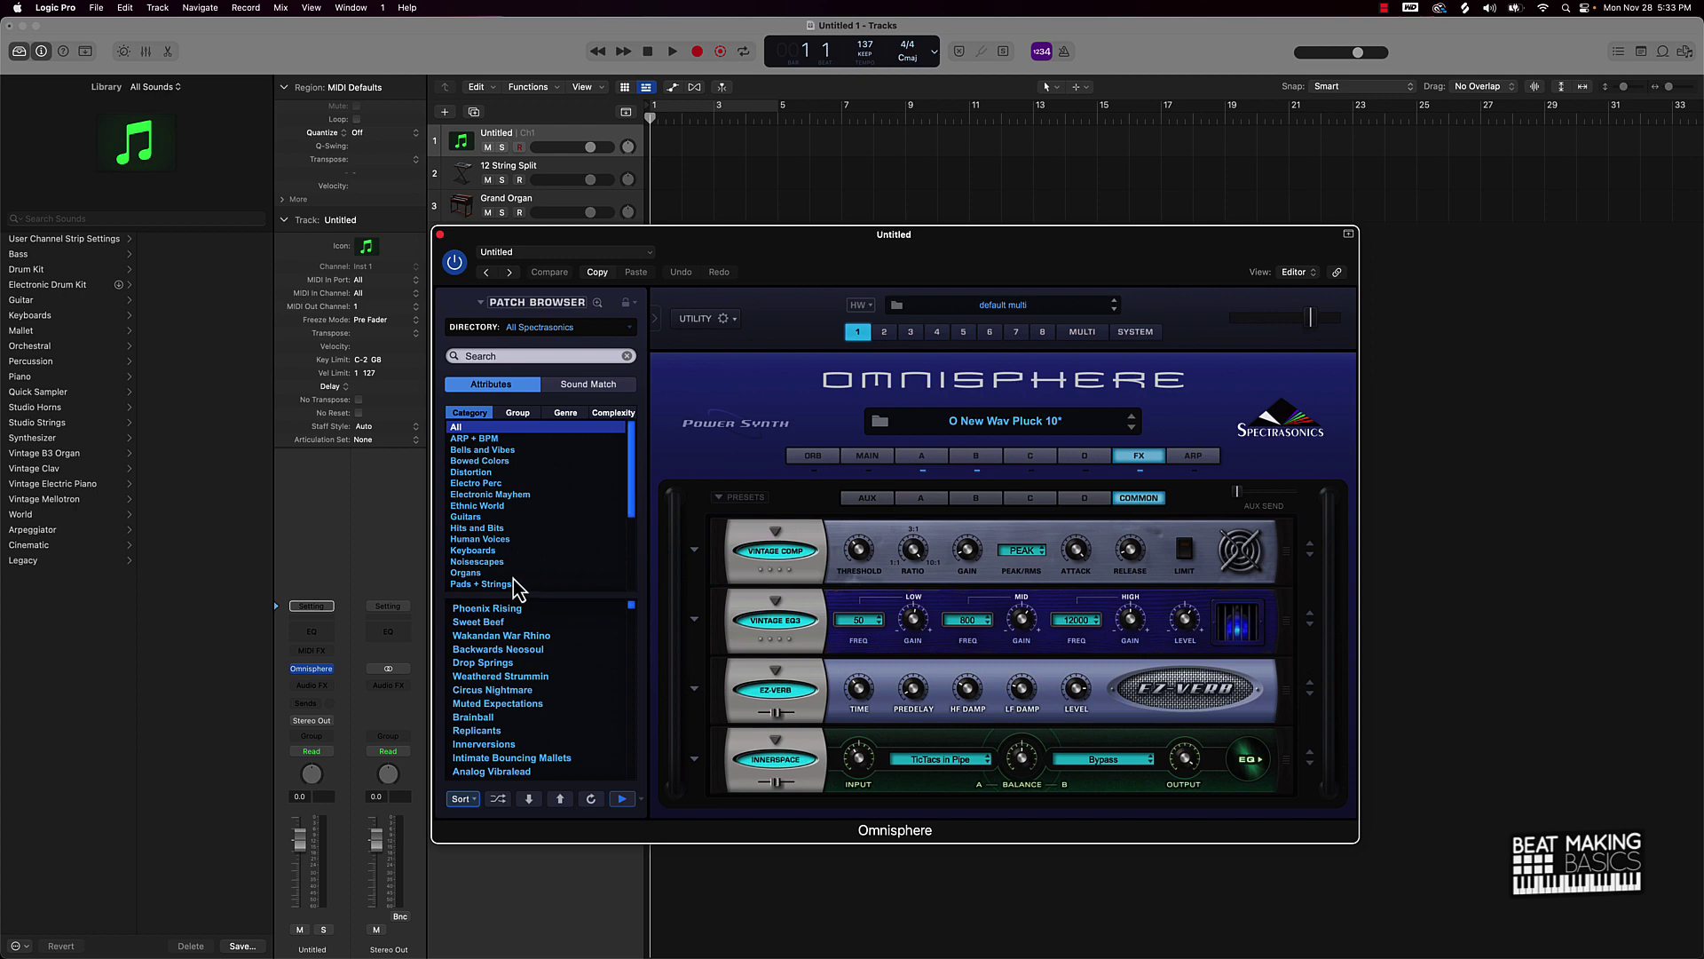
scroll(517, 584, "down", 5)
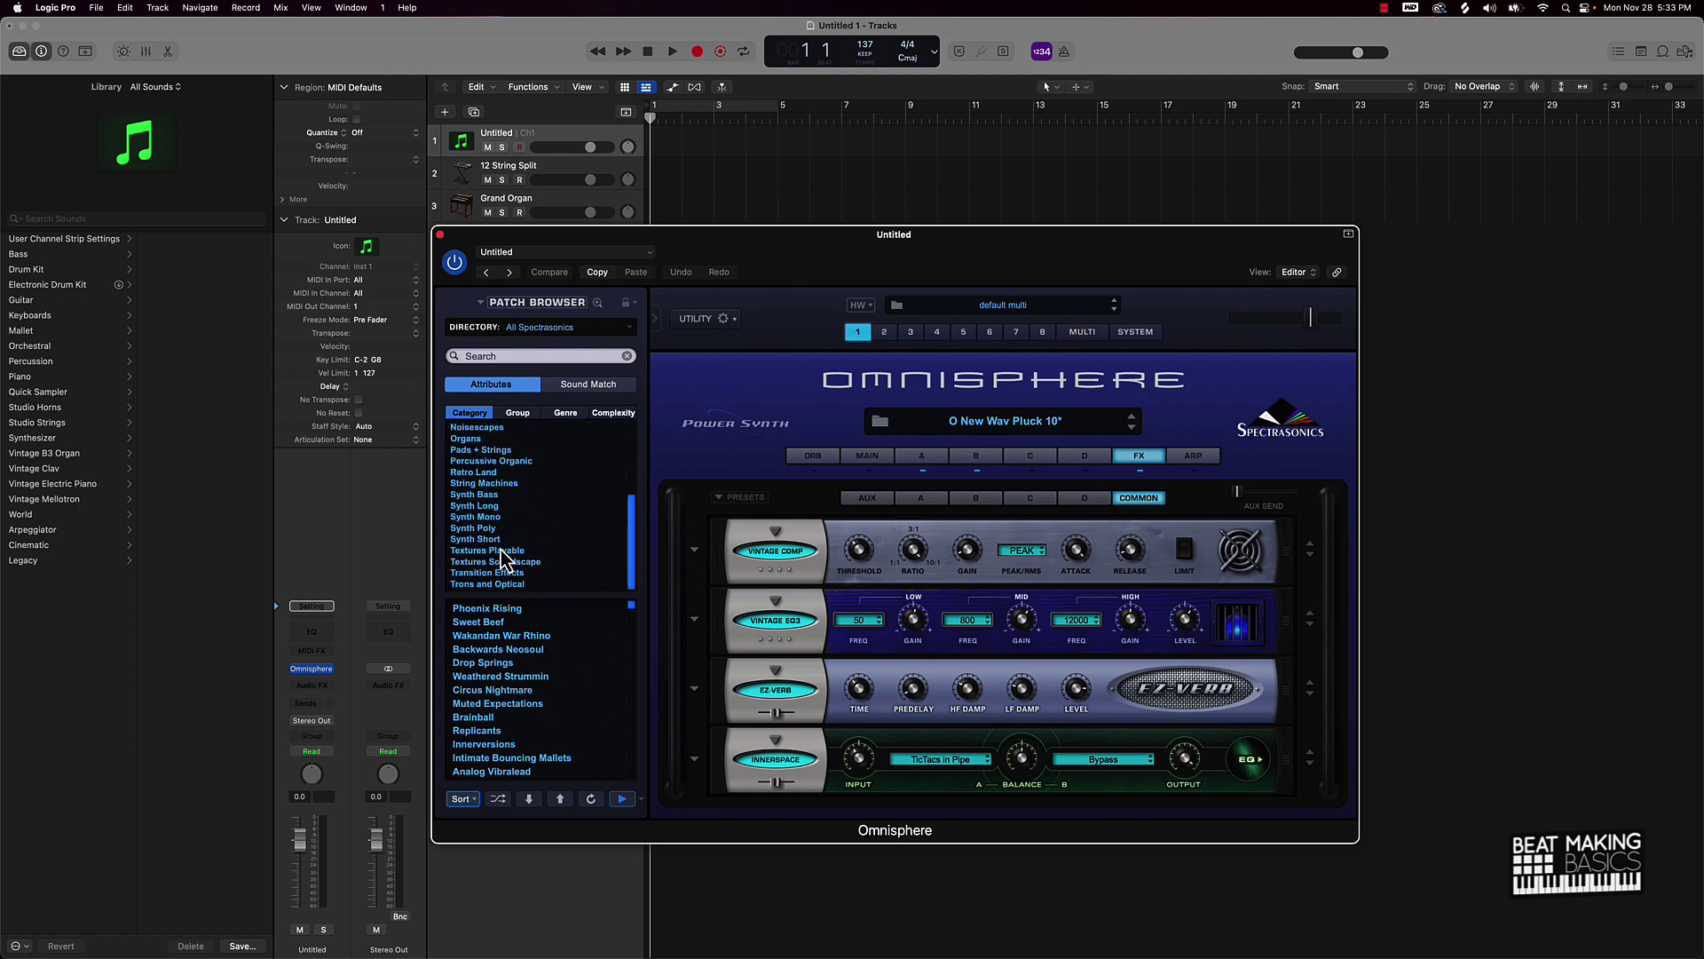
left_click(486, 473)
scroll(520, 702, "down", 10)
scroll(519, 701, "down", 15)
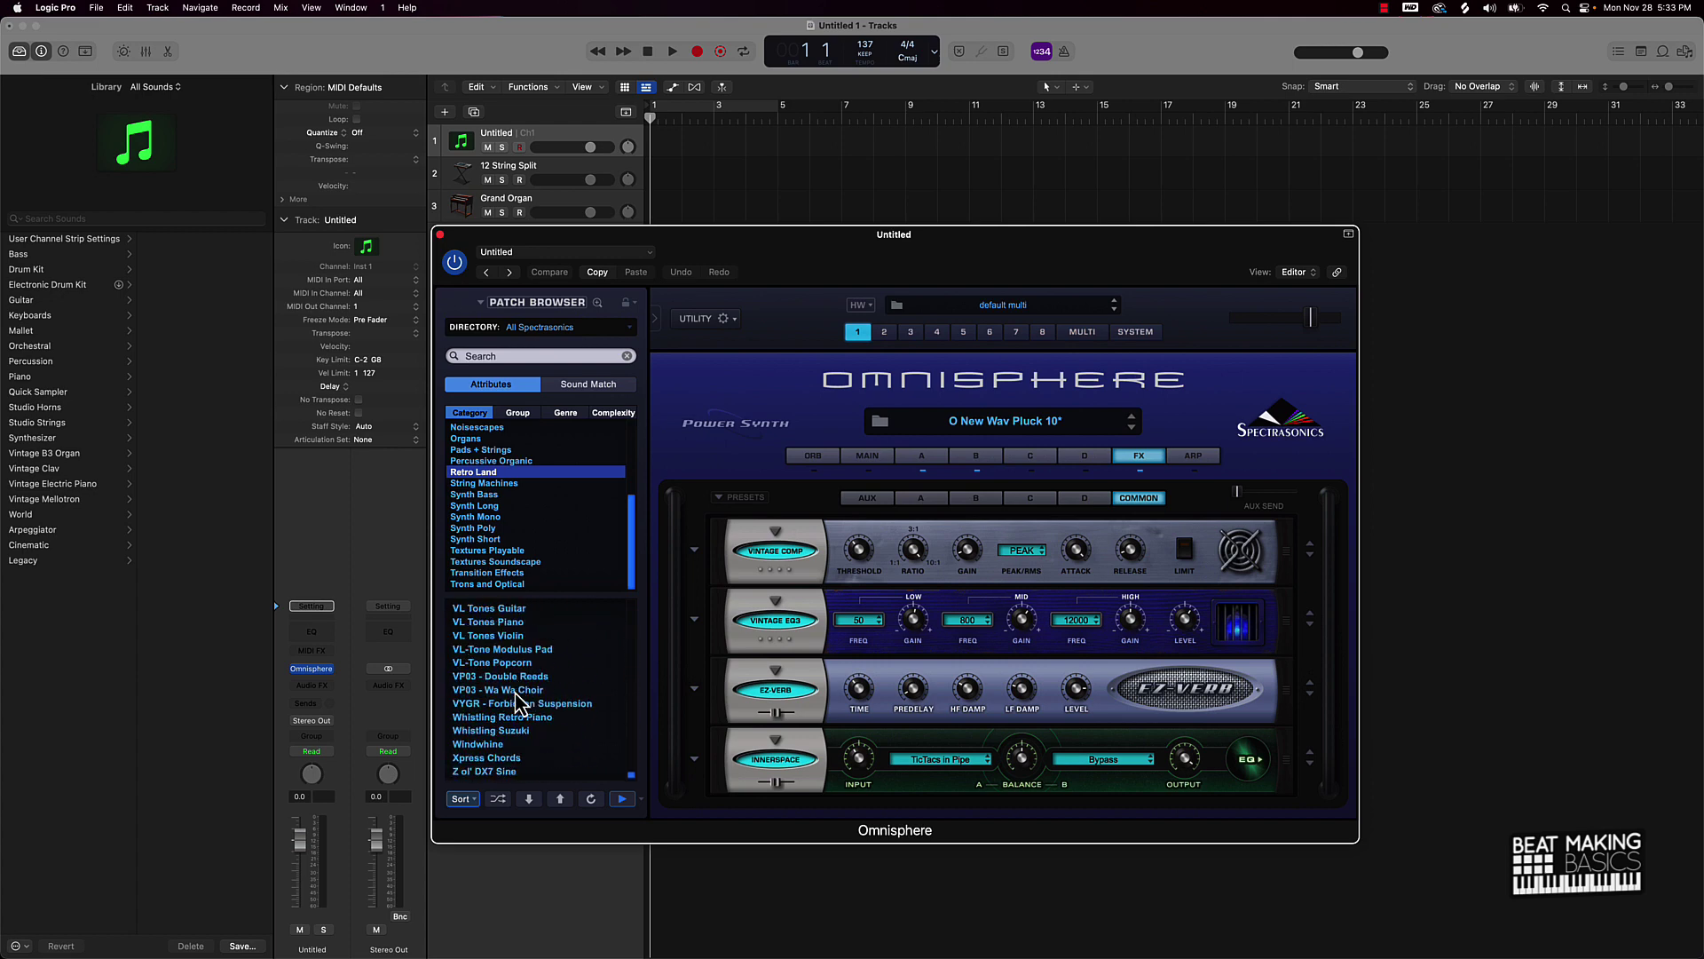
- Audition the VL Tones Violin, VL Tones Piano and VL Tones Guitar patches, and show layer A of the guitar patch
left_click(520, 635)
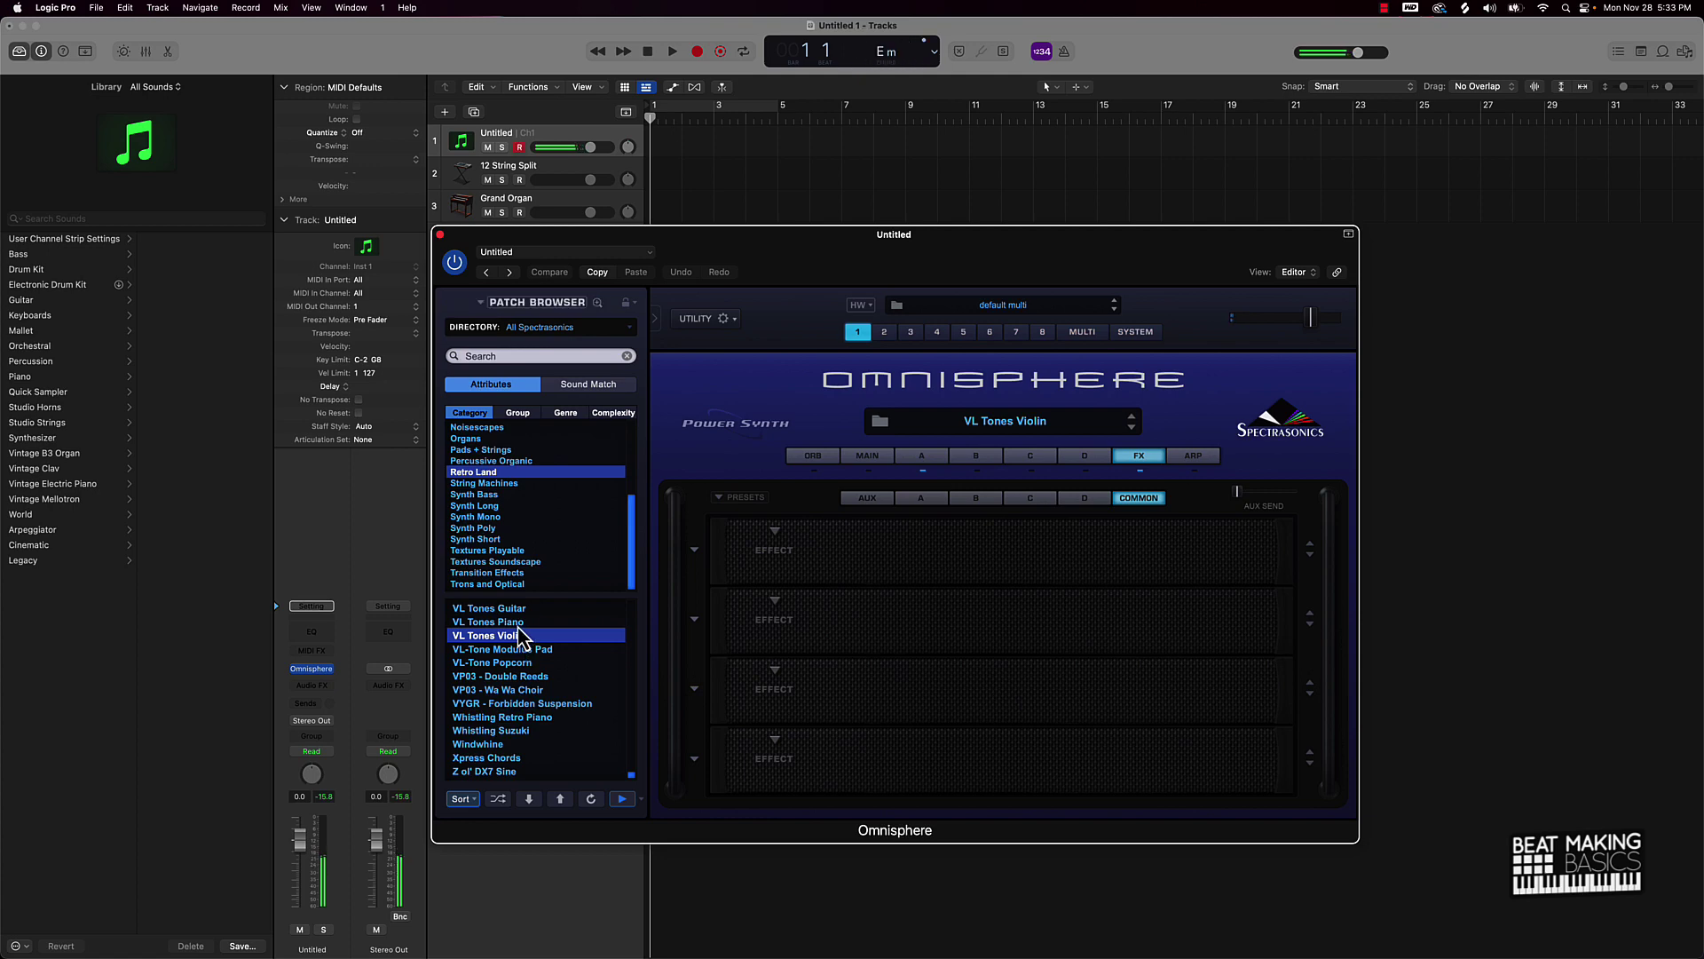
key("Up")
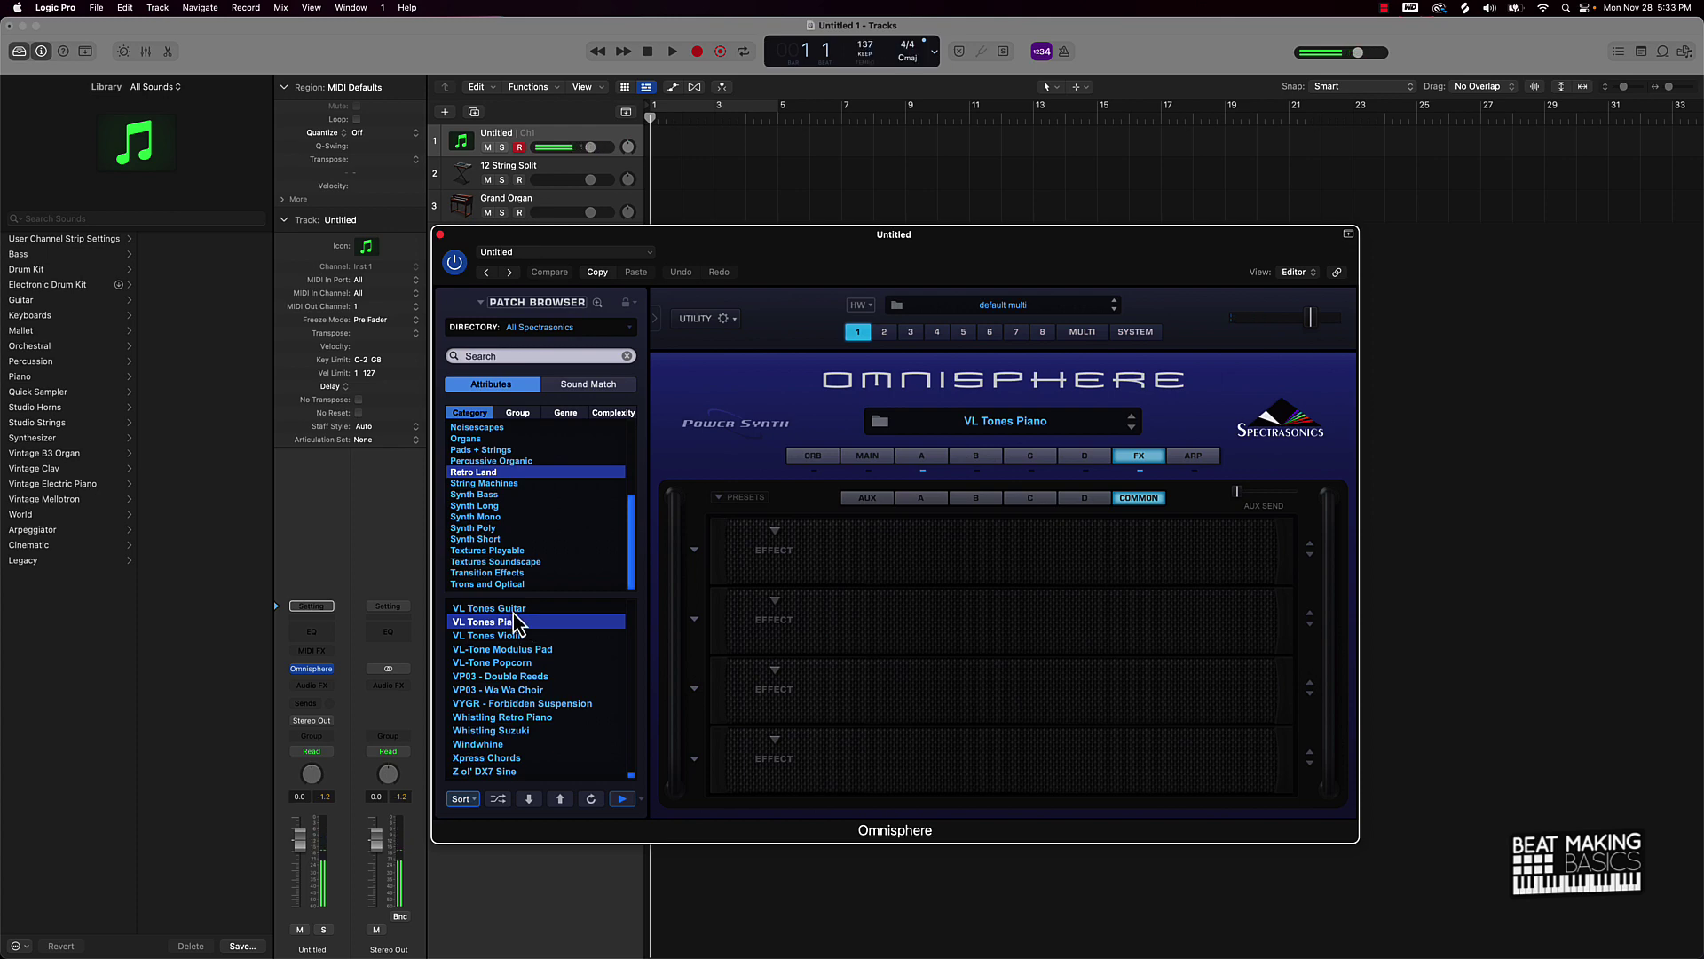
left_click(515, 609)
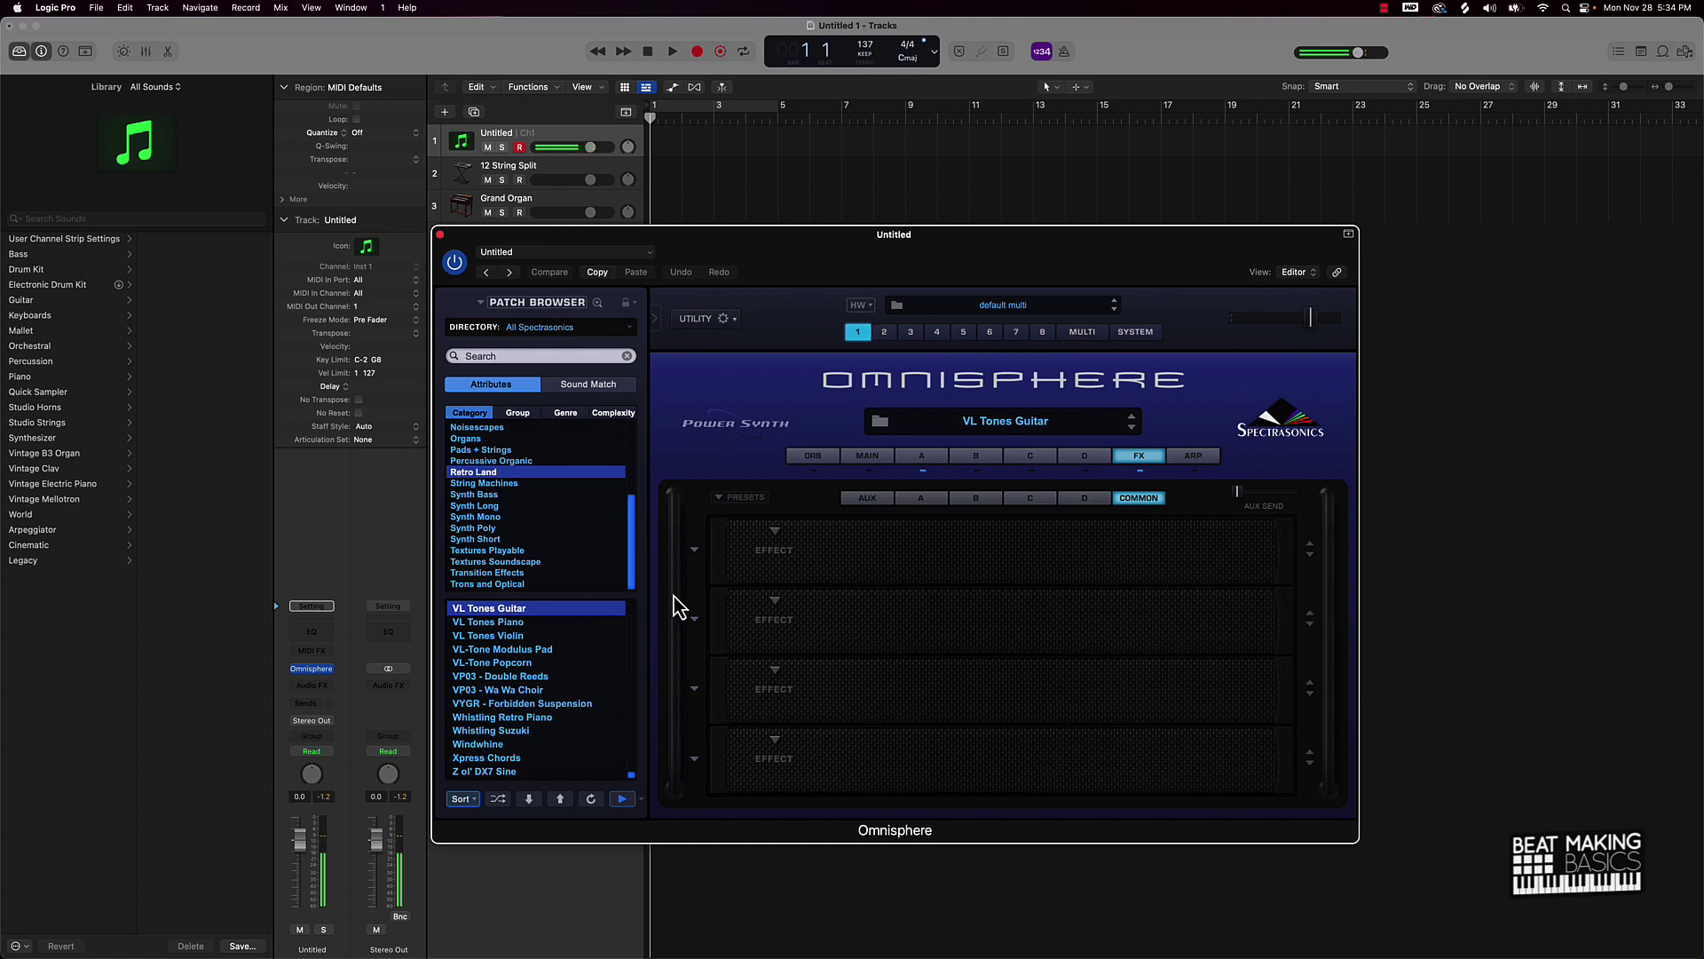
left_click(923, 458)
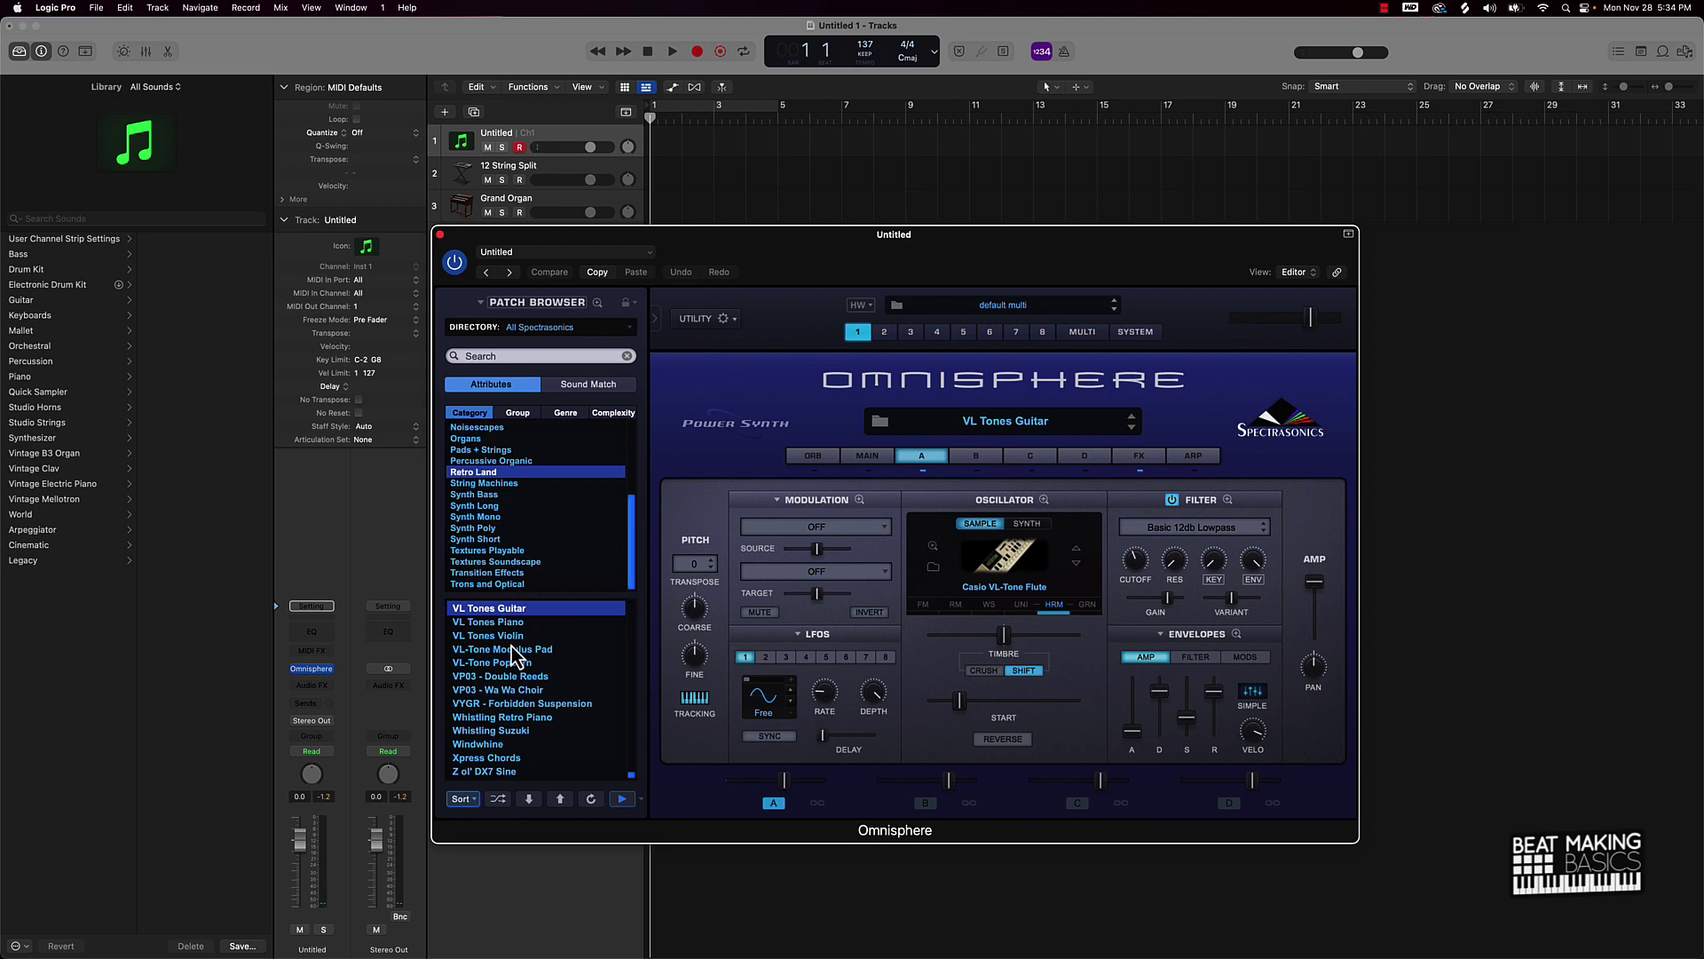
- Audition the Retro Land patches one after another from VL Tones for Les(s) up the list to Video Ringtone Loverboy
scroll(516, 648, "up", 3)
left_click(512, 705)
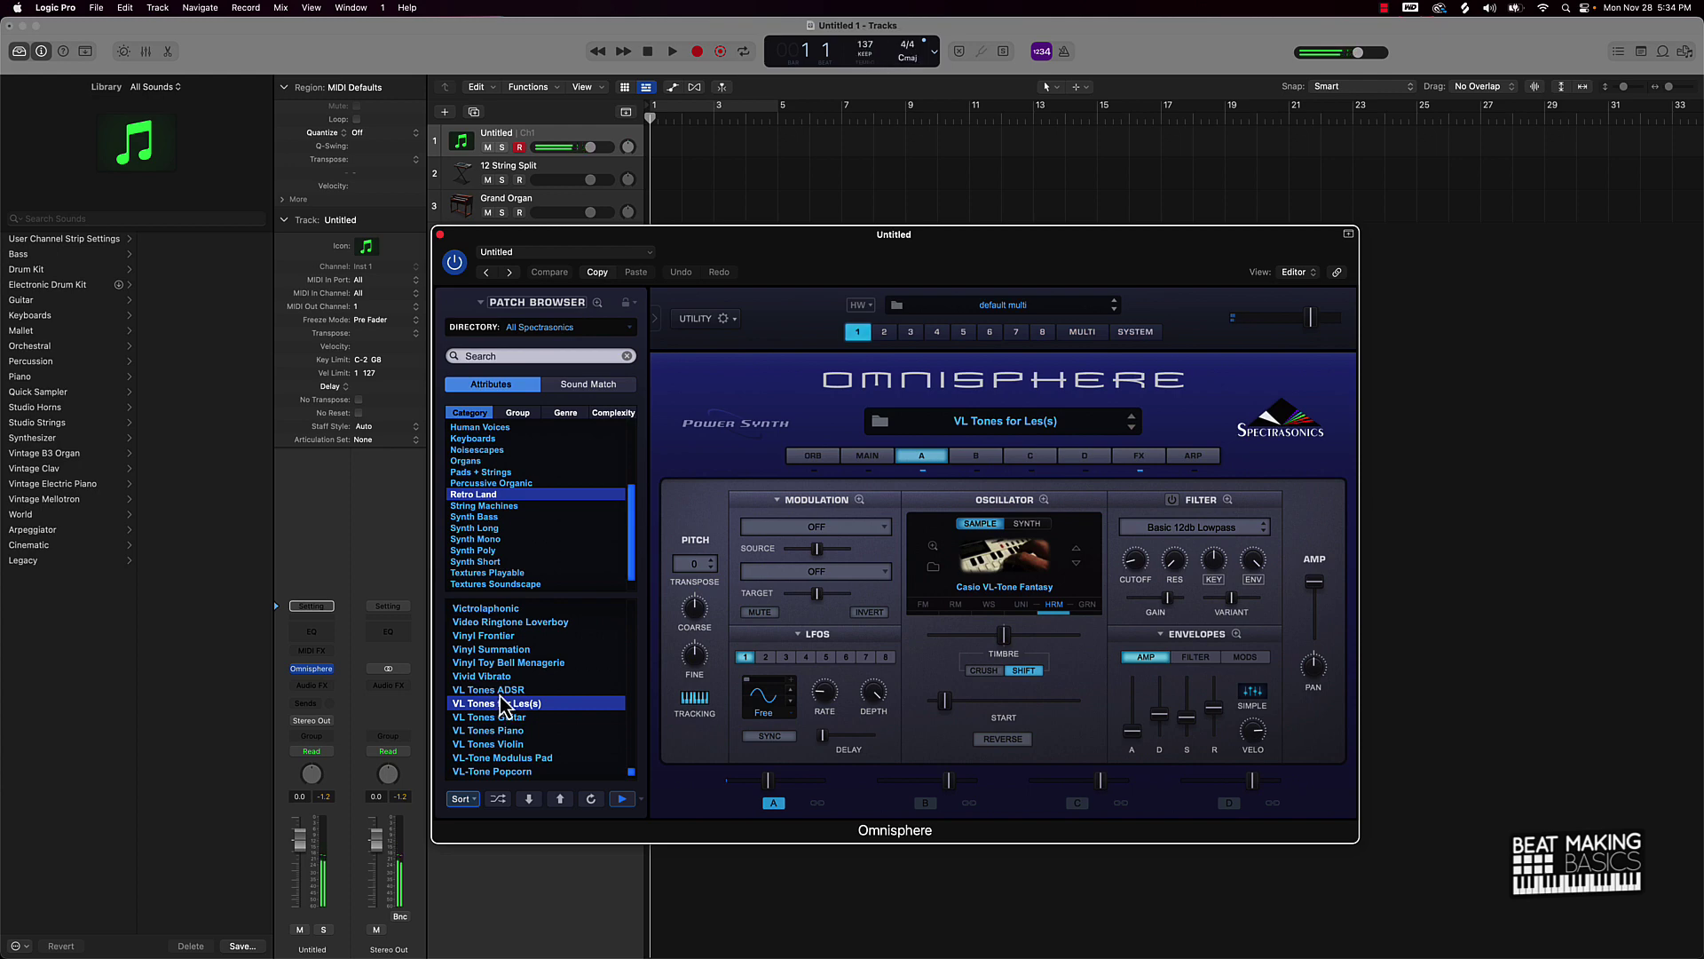
left_click(501, 692)
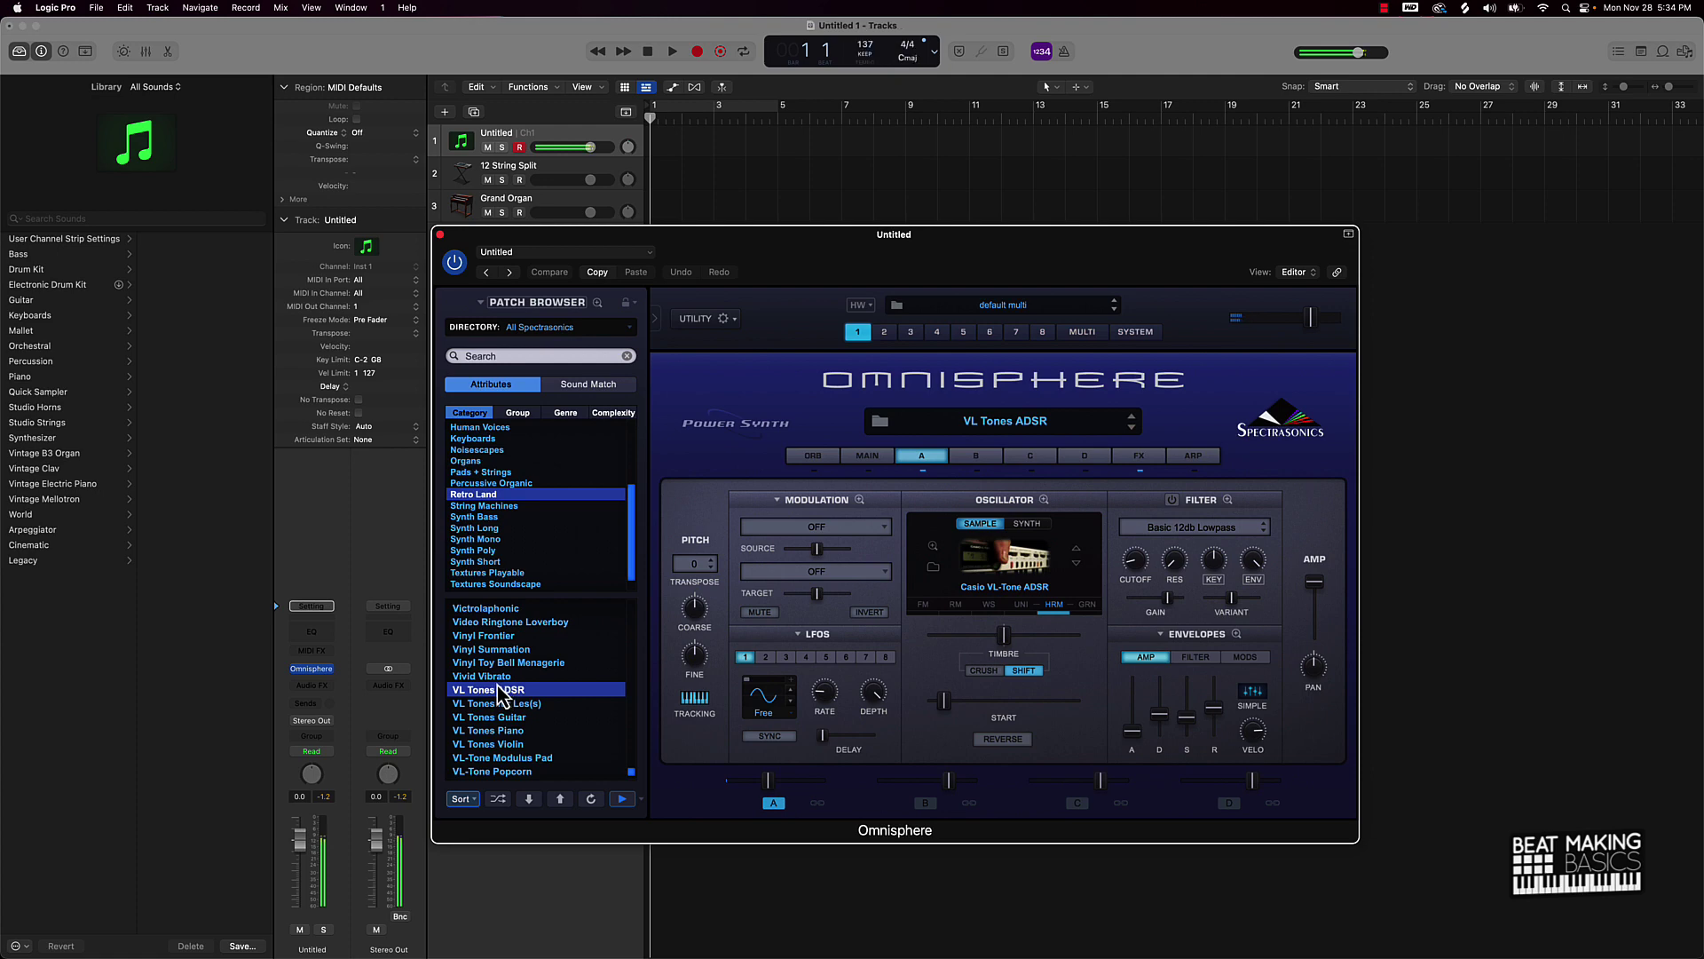
left_click(491, 677)
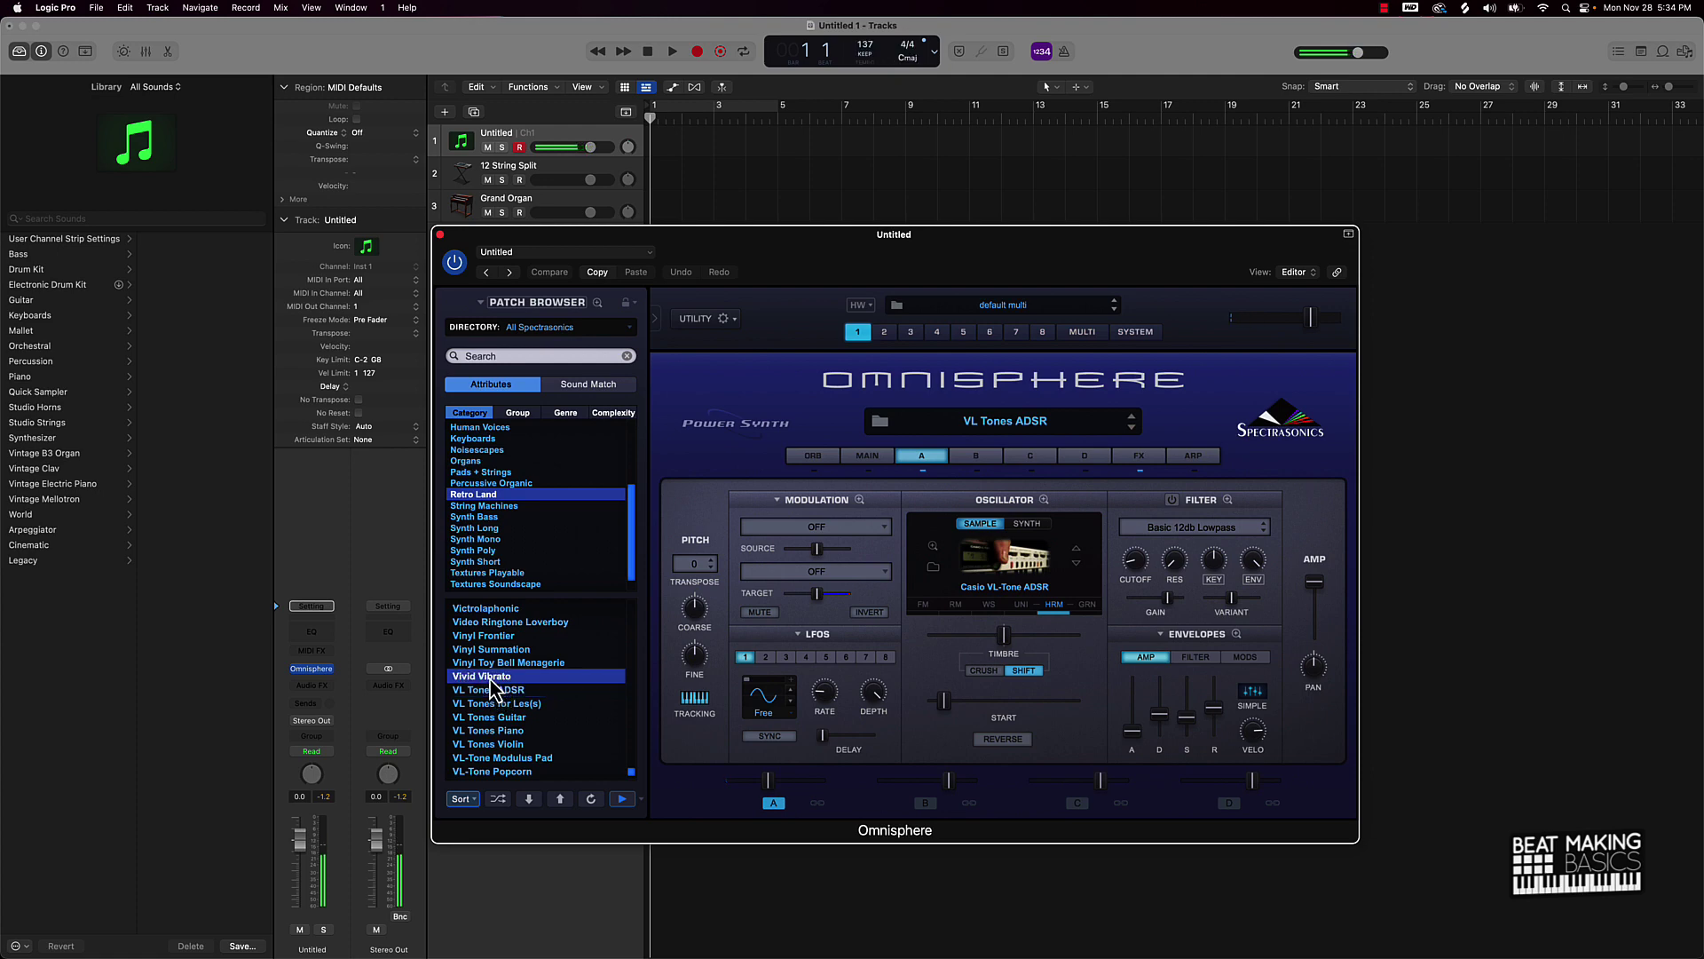
left_click(497, 665)
left_click(494, 653)
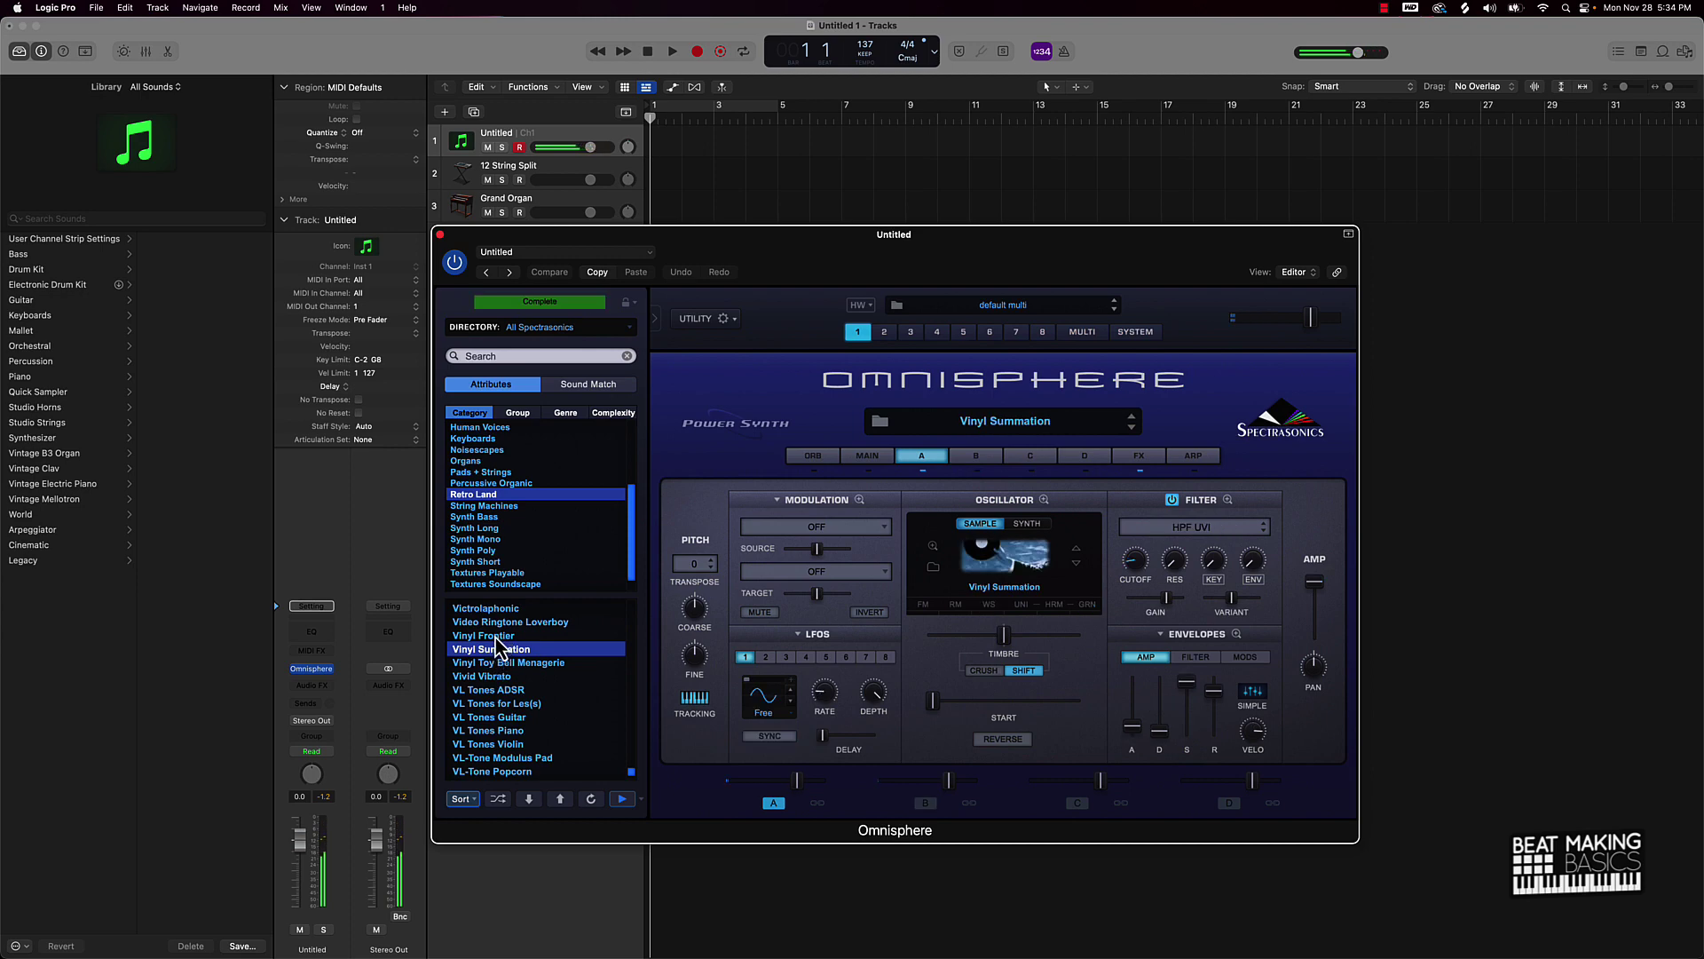
left_click(499, 637)
left_click(510, 622)
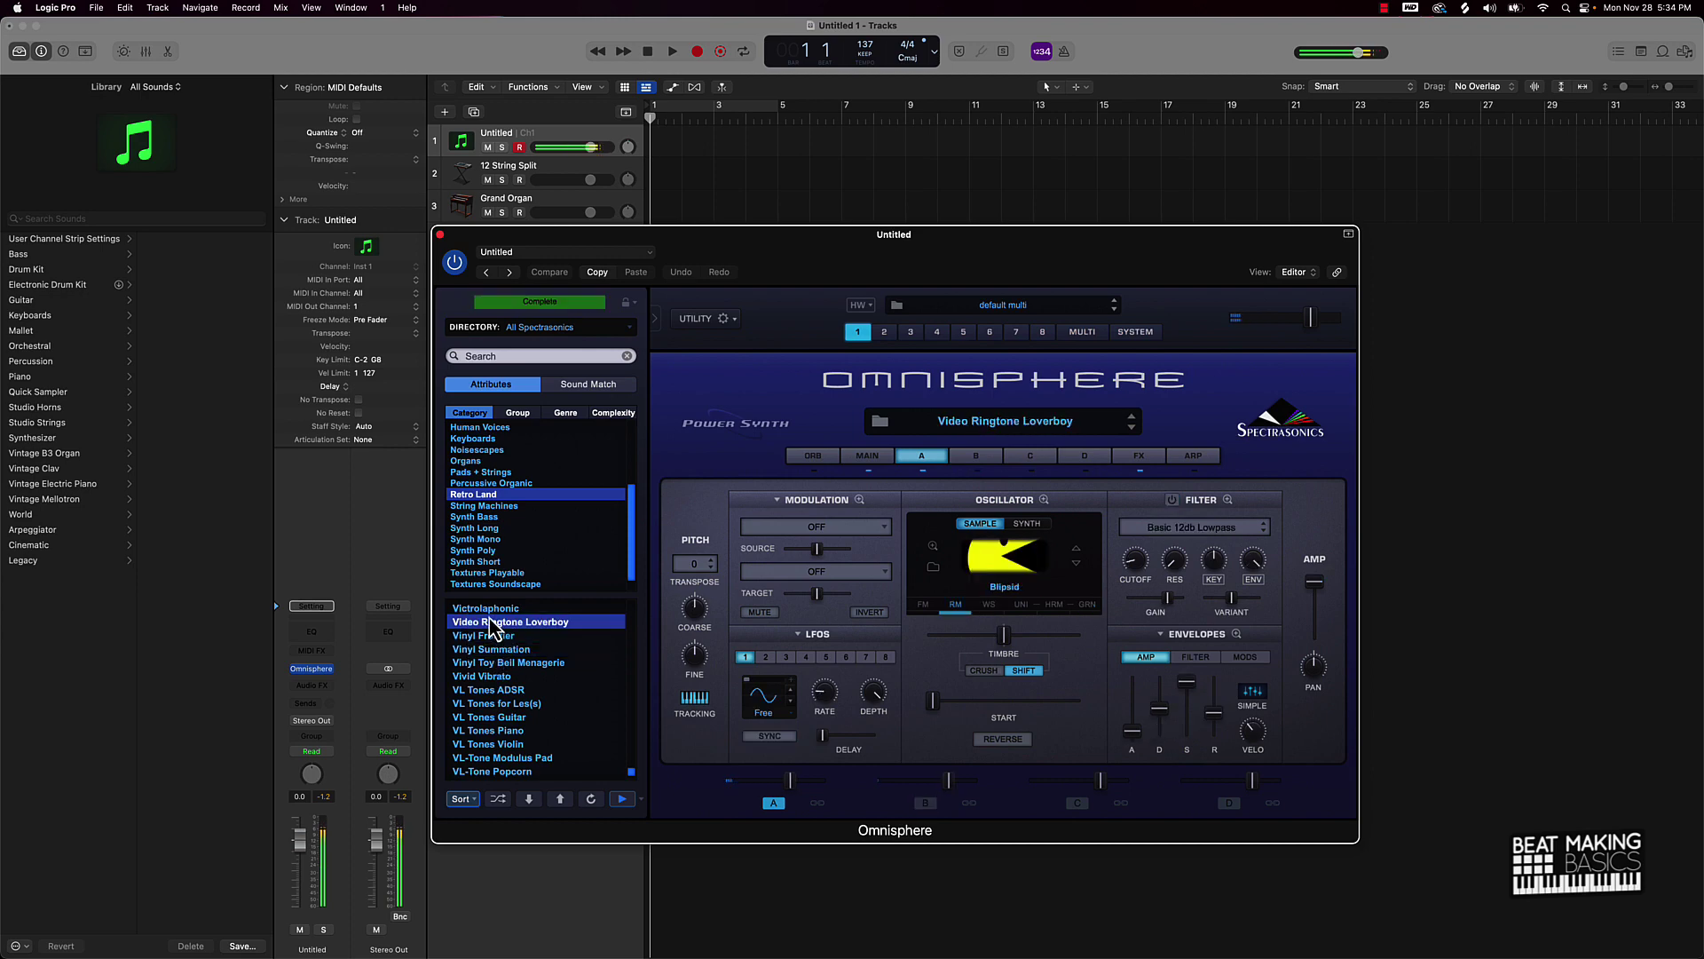
- Look through the rest of the Retro Land patches and the list of Omnisphere categories
scroll(497, 632, "up", 3)
scroll(497, 632, "up", 10)
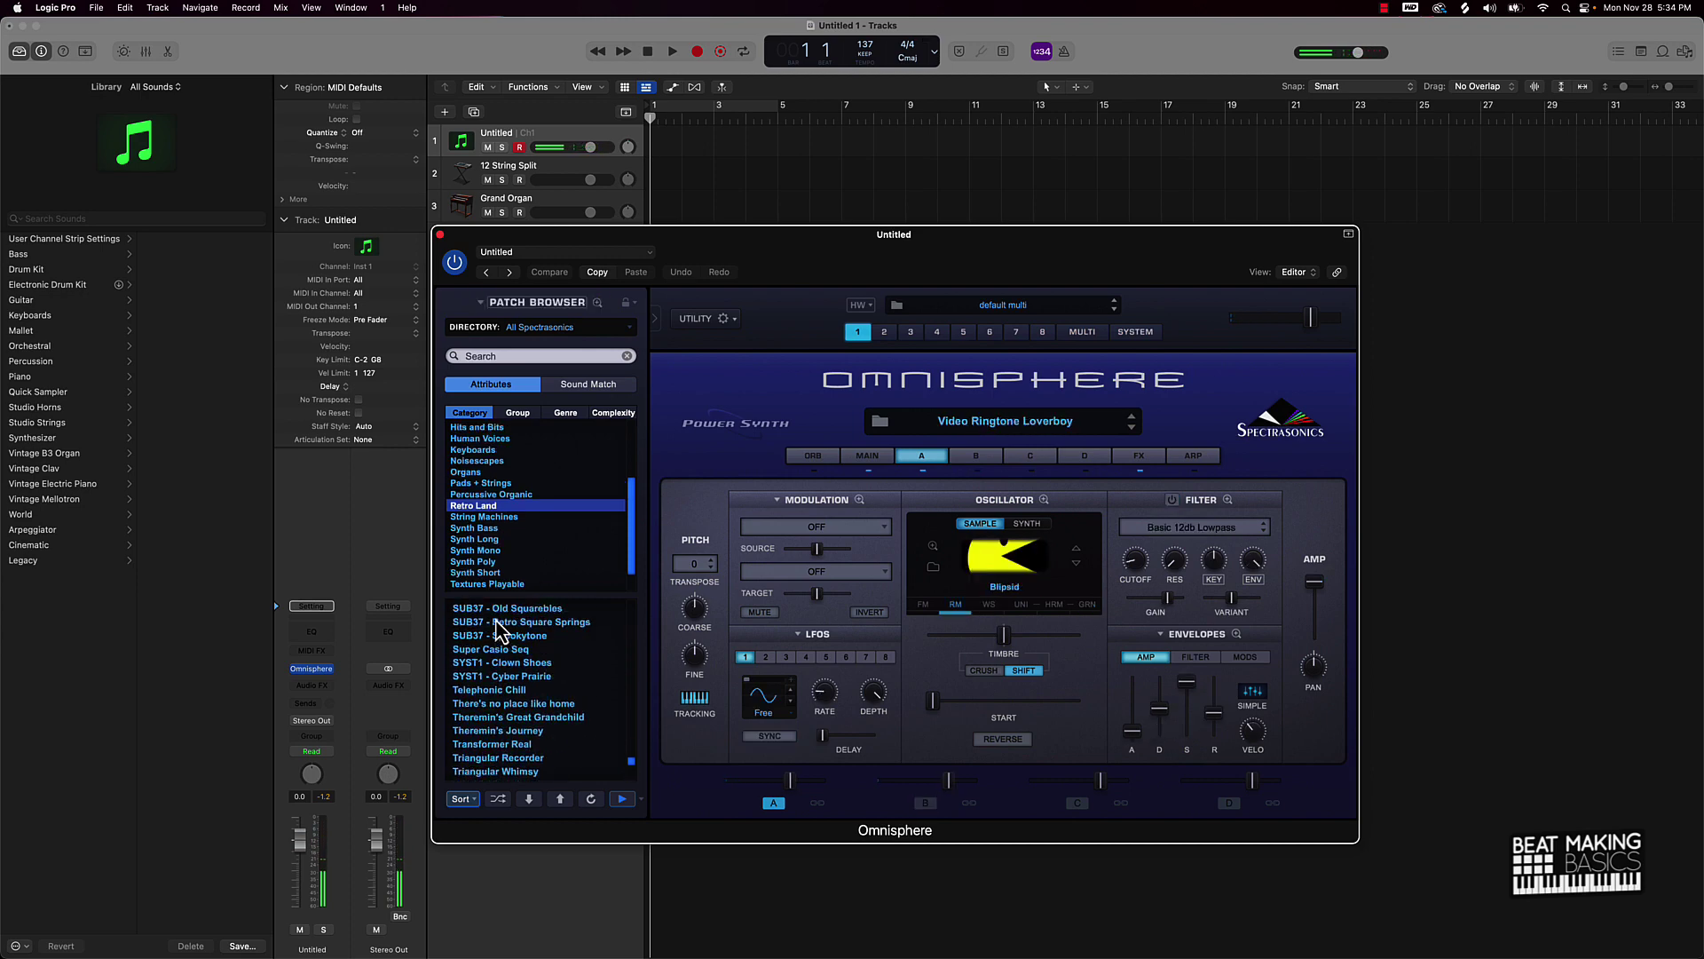
scroll(528, 489, "down", 3)
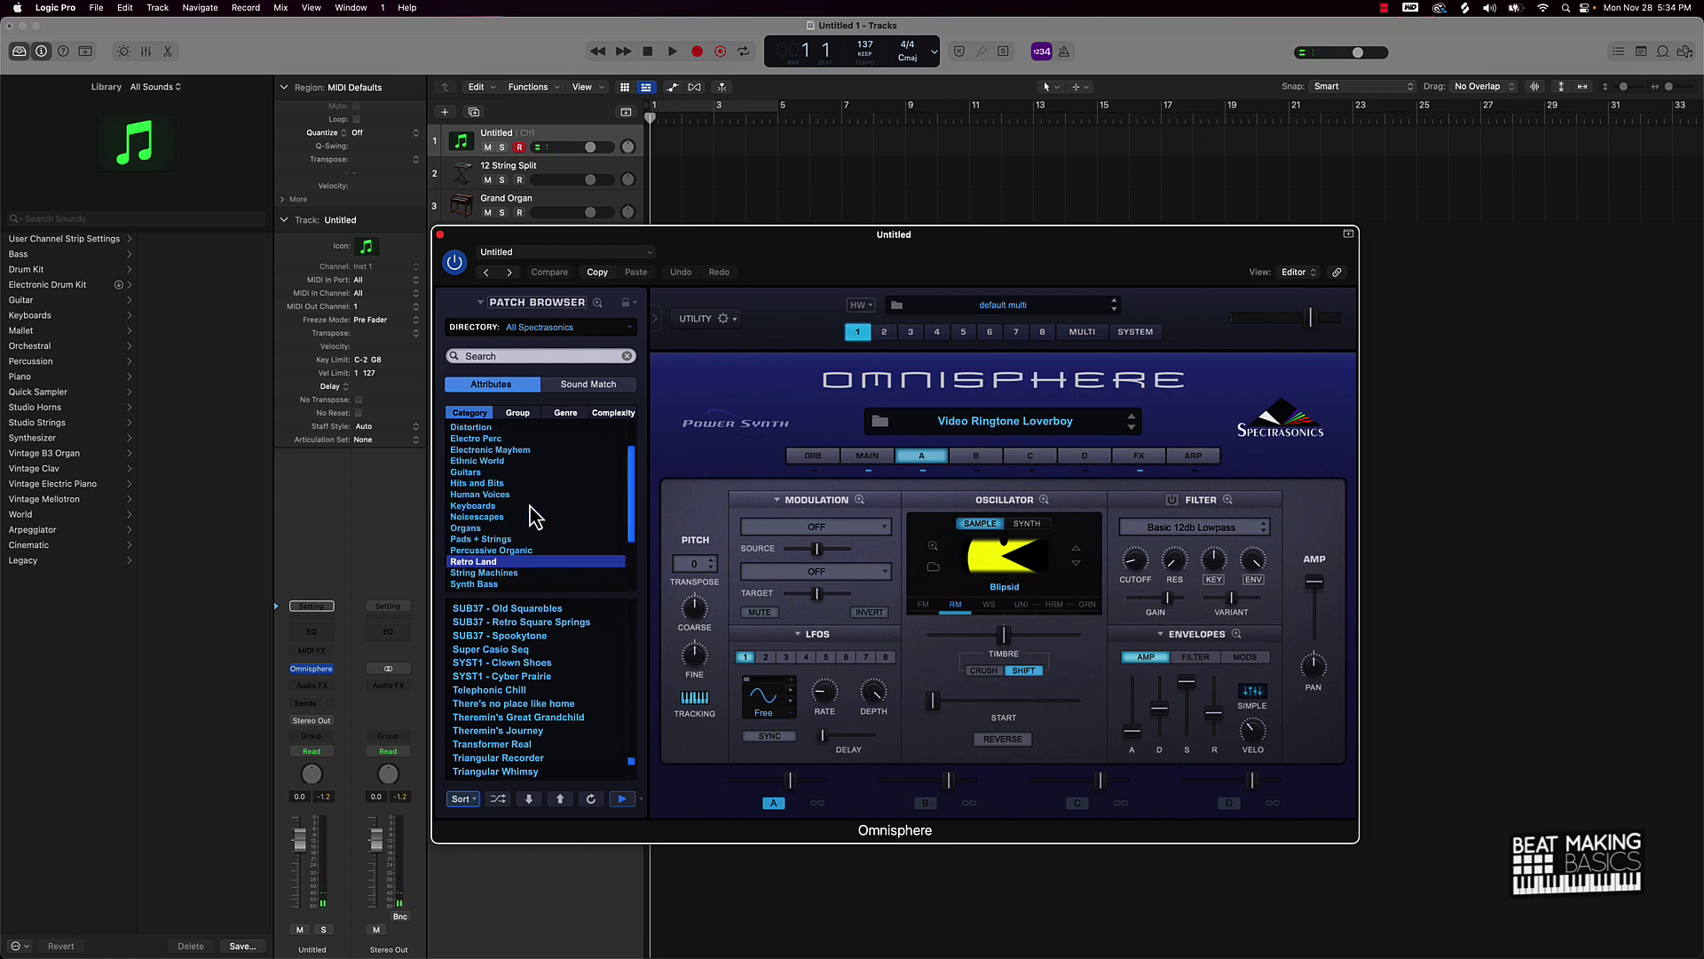
scroll(545, 718, "down", 2)
scroll(545, 717, "up", 20)
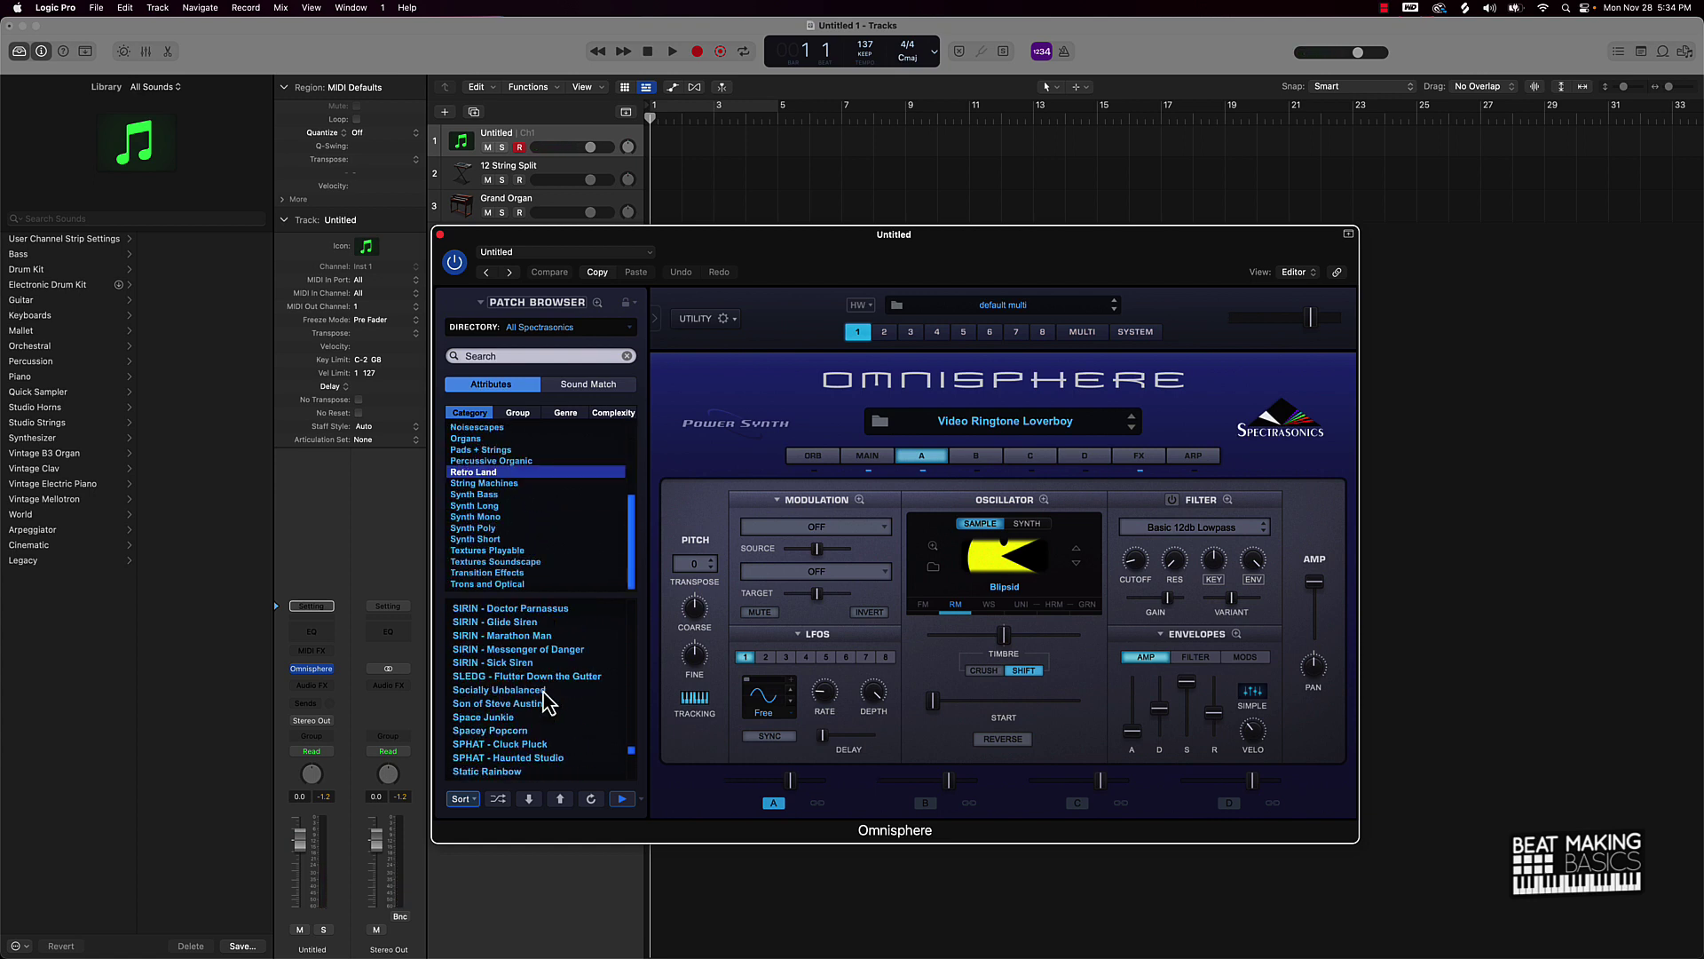
scroll(545, 698, "up", 5)
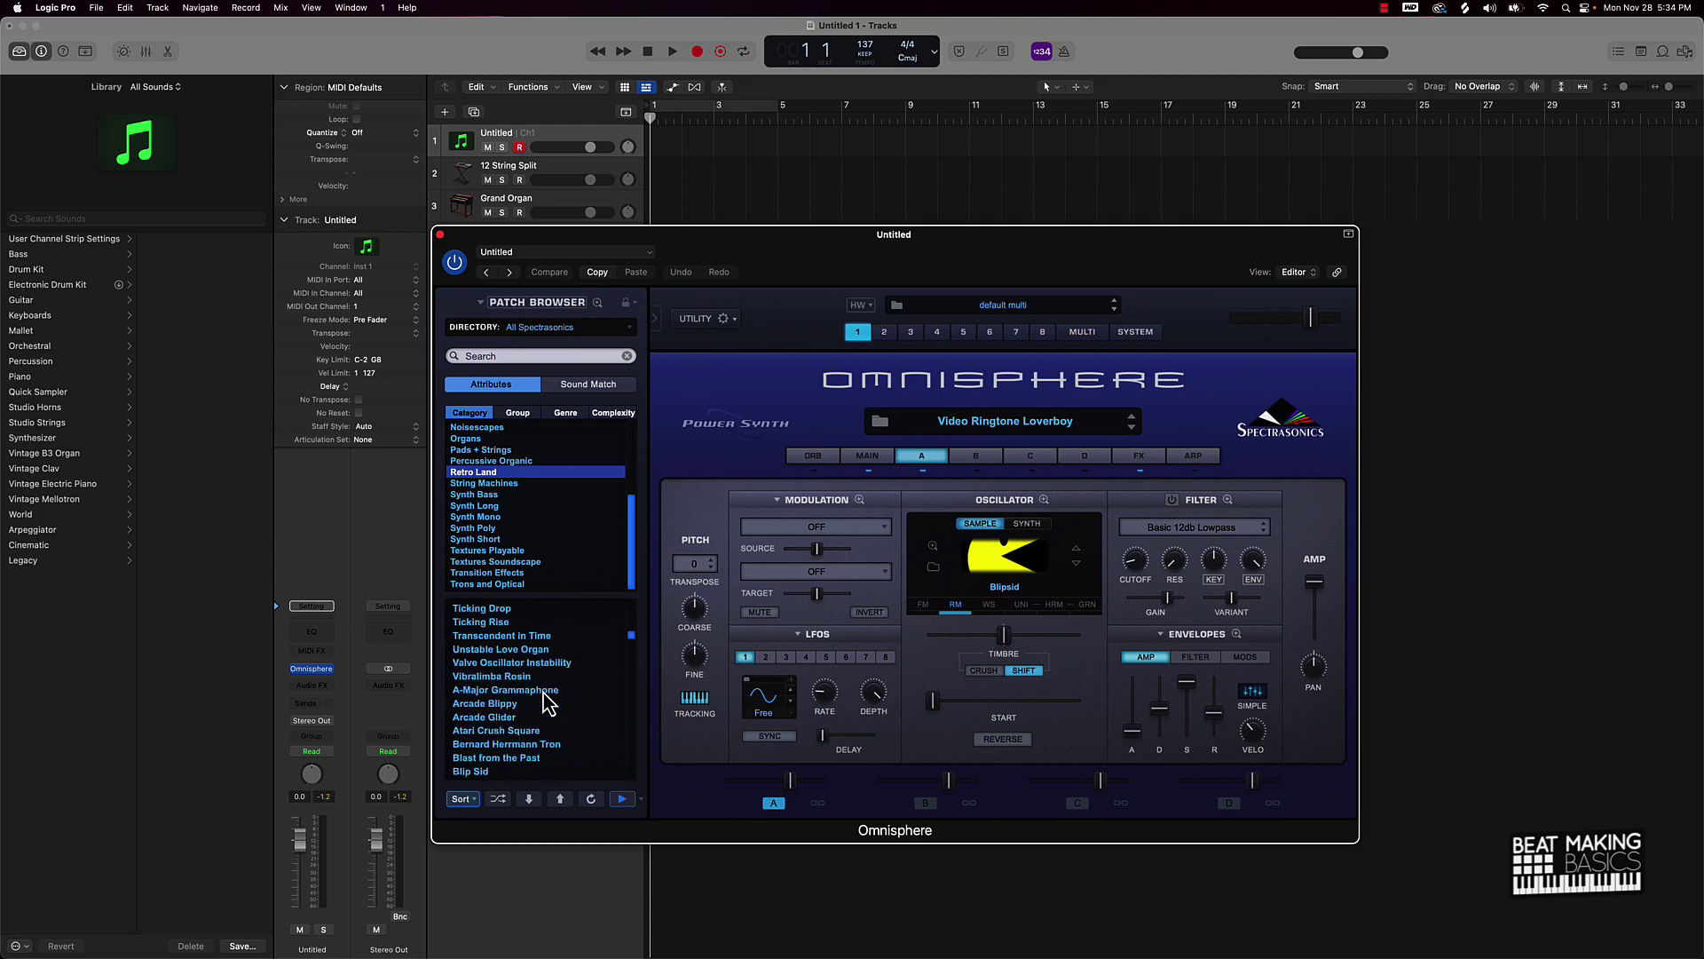
scroll(497, 460, "up", 5)
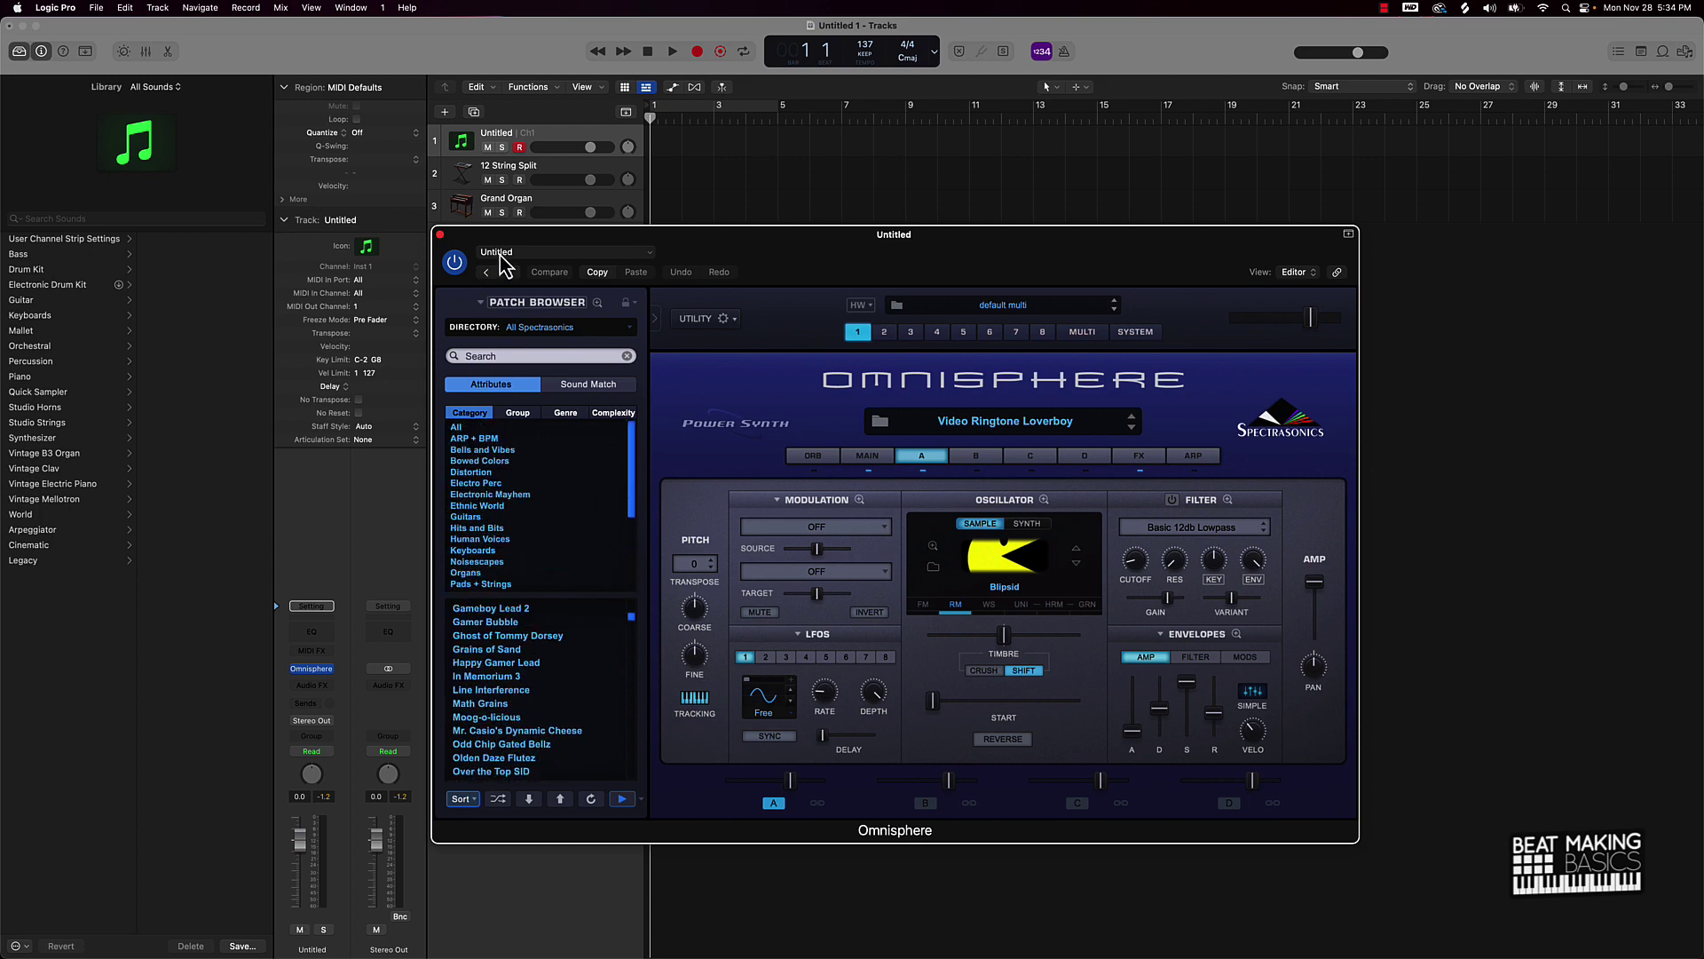
- Move the Omnisphere window aside and open Alchemy on the 12 String Split track
left_click_drag(522, 238, 879, 173)
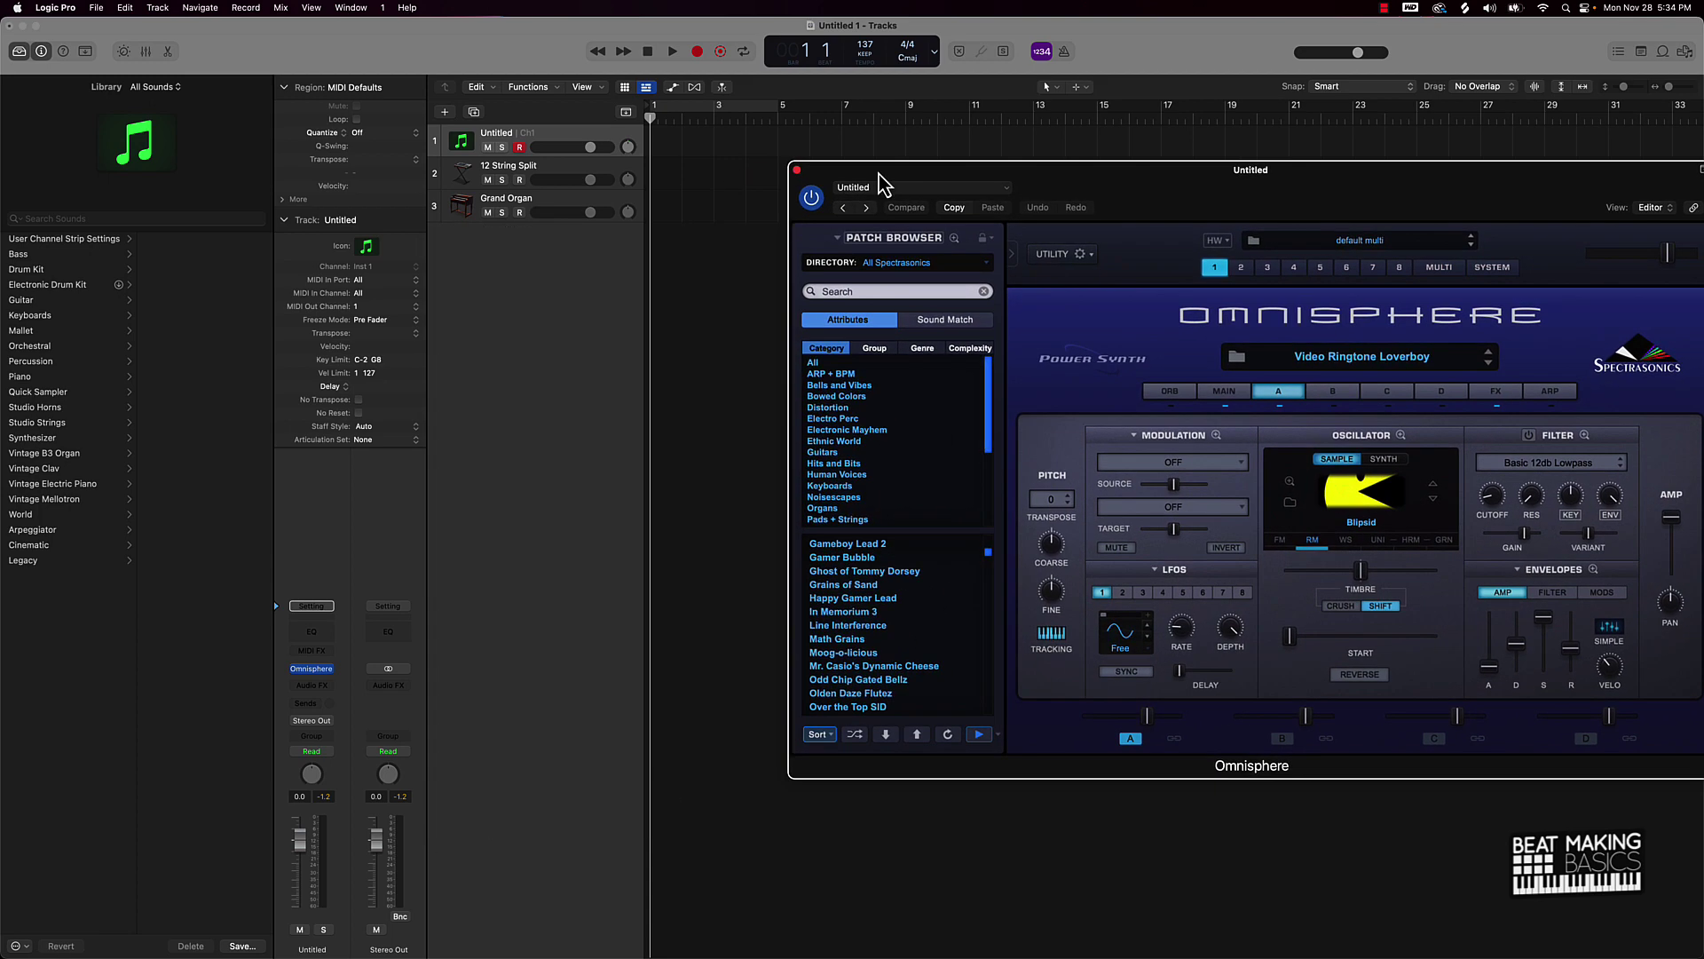
left_click(463, 176)
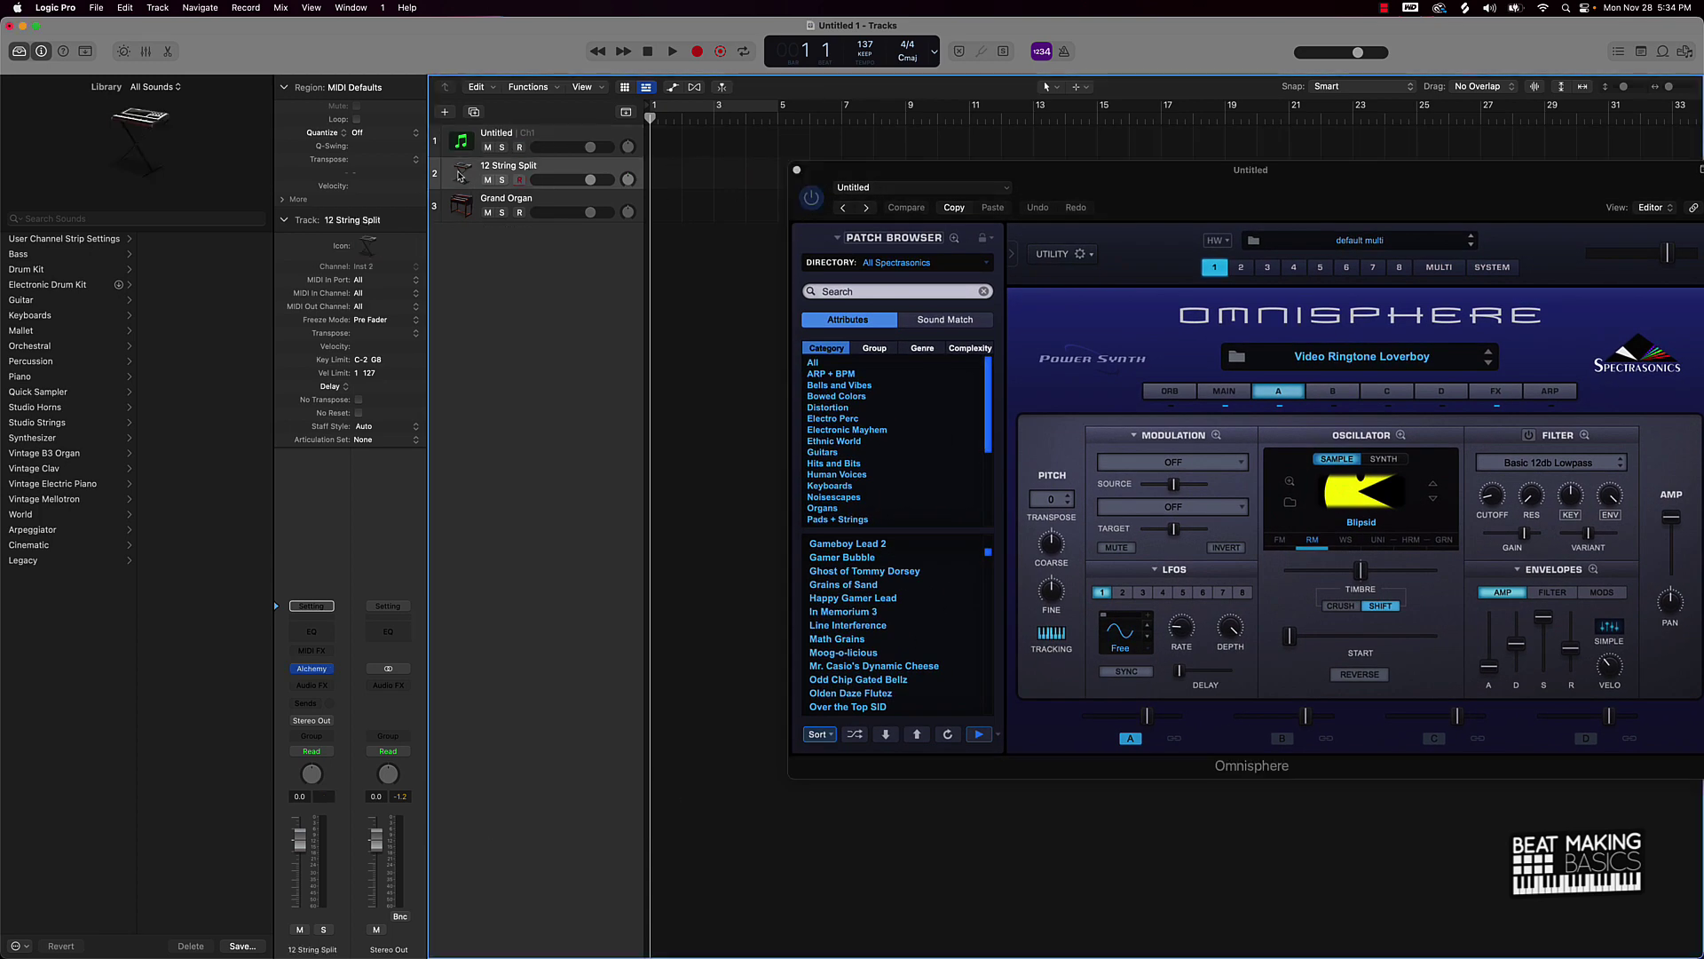
left_click(318, 669)
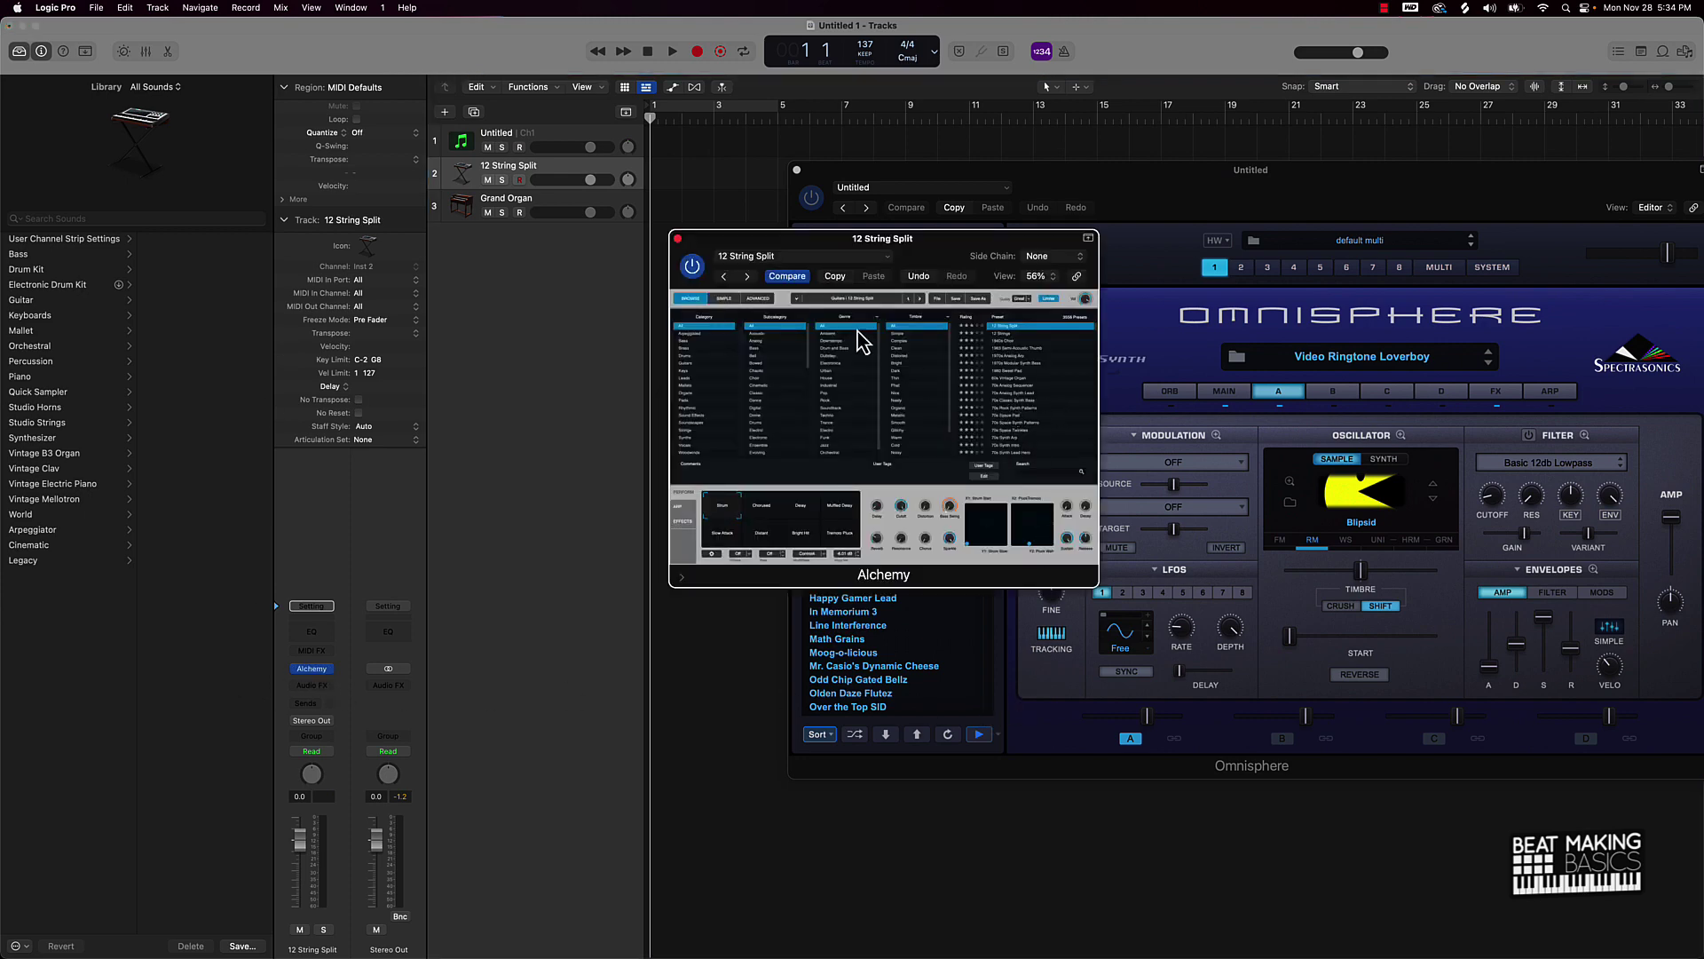
- Browse the Alchemy preset list, load Air and Water, and replace it with Analog Dark Lead
scroll(1029, 435, "down", 5)
scroll(1030, 435, "down", 10)
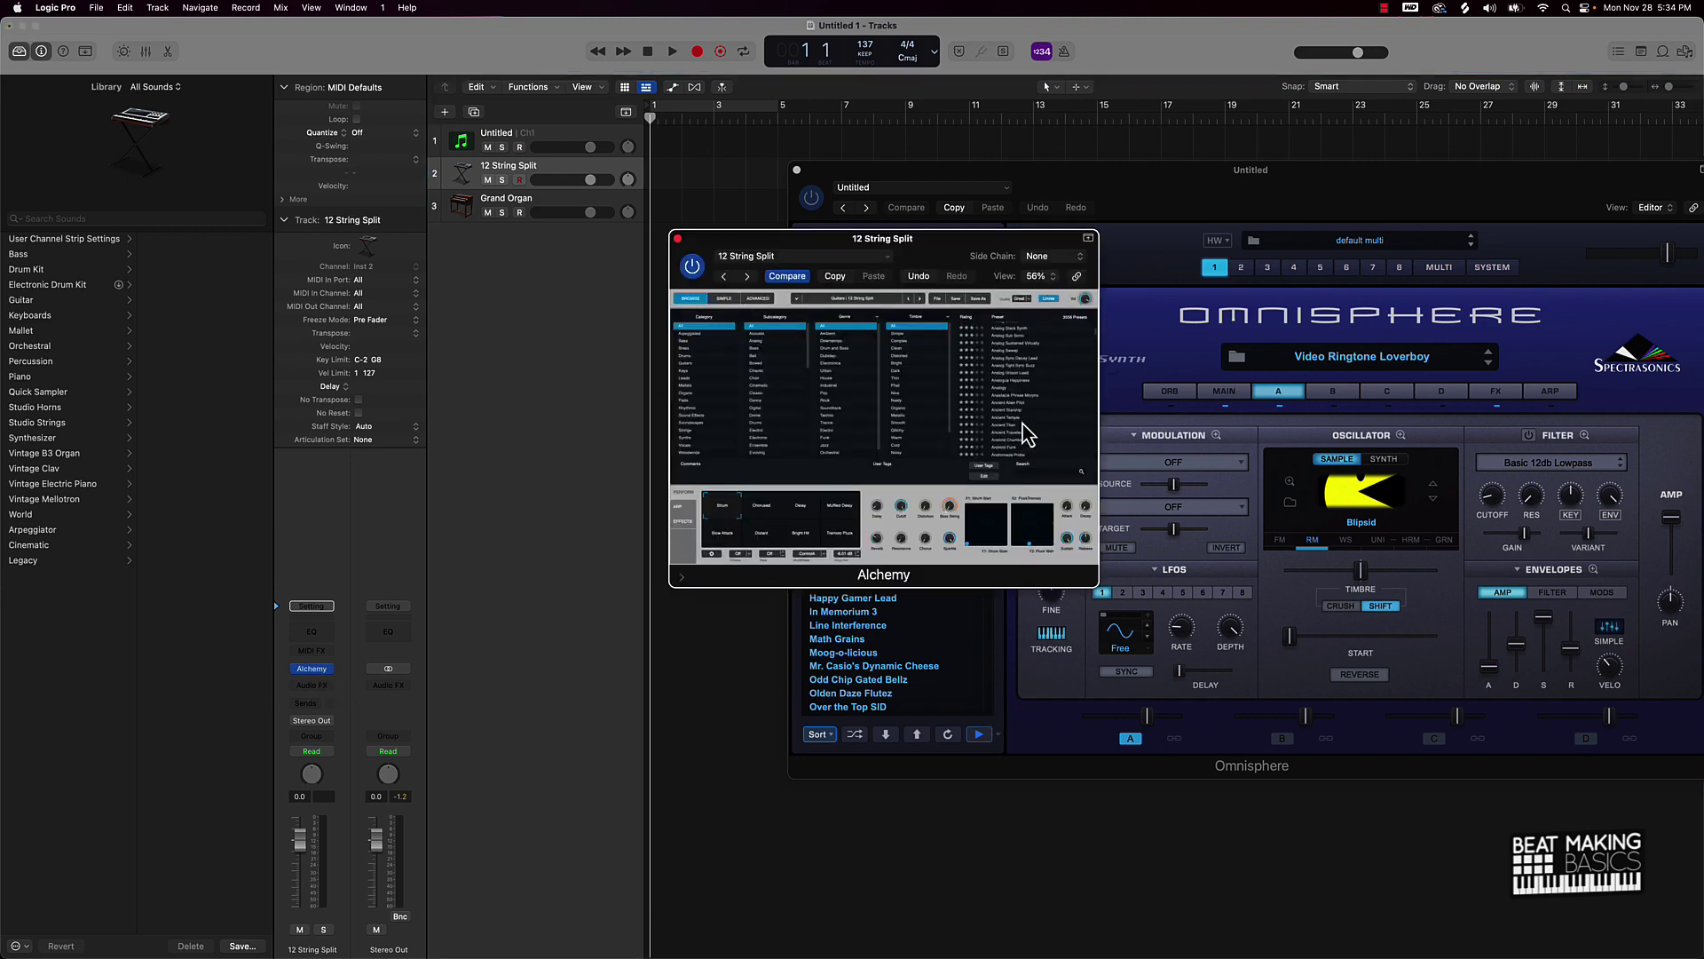
scroll(1025, 431, "up", 5)
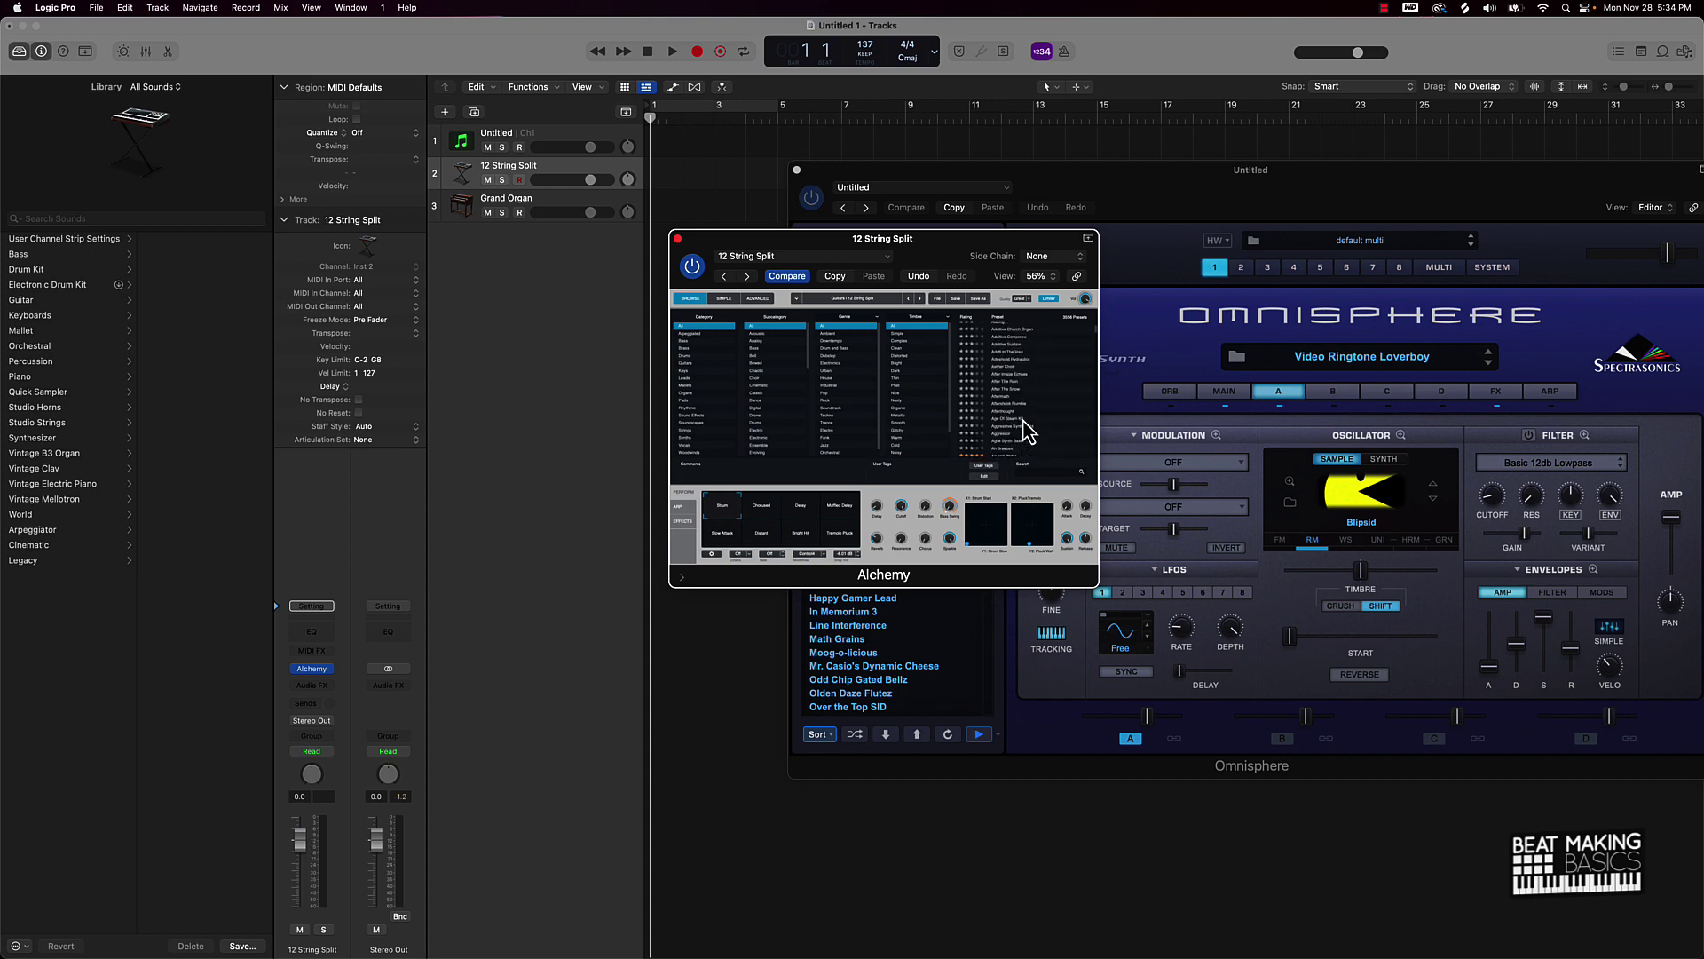
left_click(1018, 420)
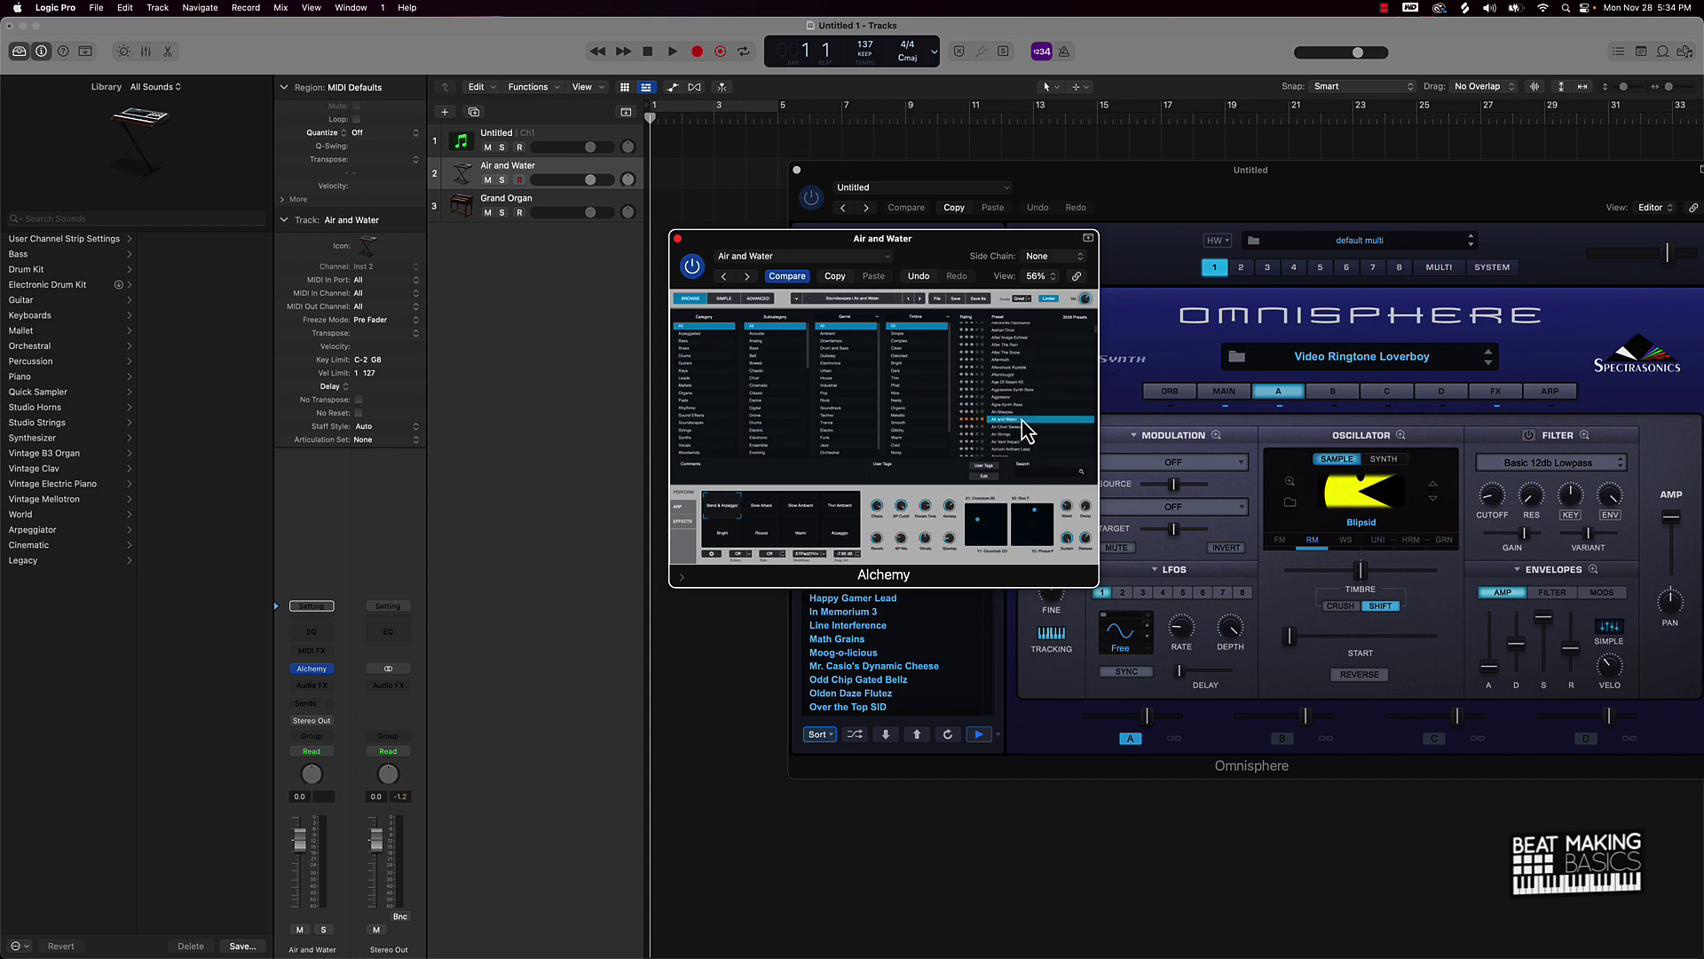
scroll(1027, 433, "down", 5)
left_click(1021, 416)
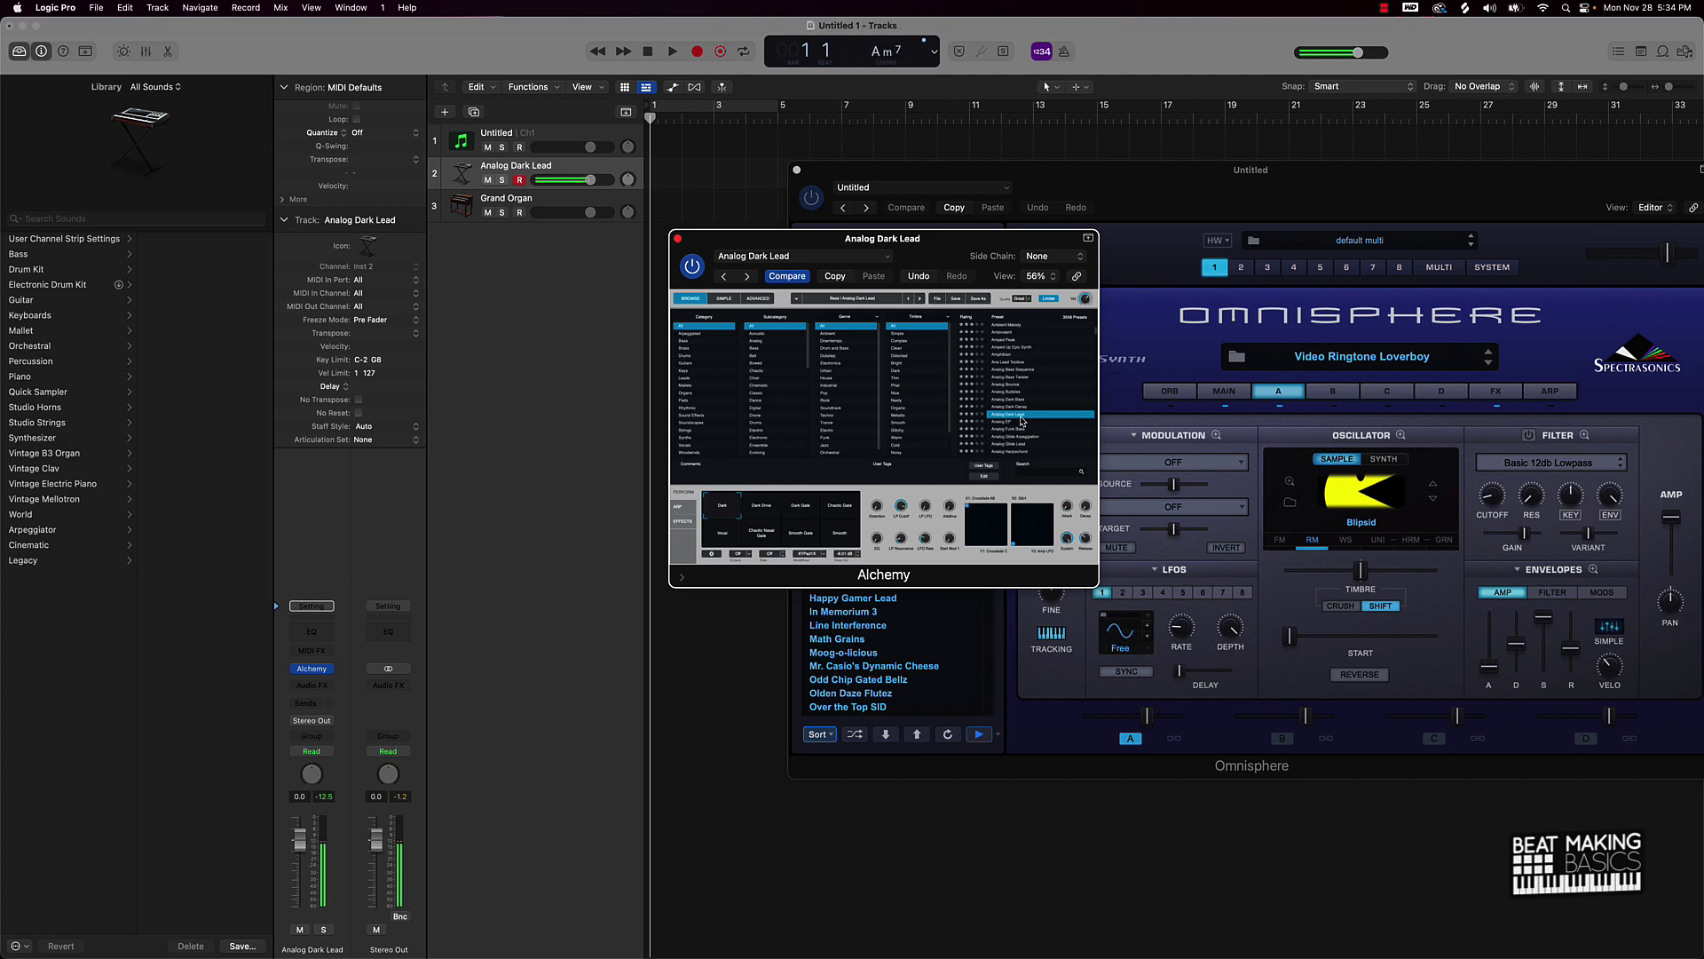
- Return to the Omnisphere window, filter the patches by the Keyboards category, and load Plucked Dream Piano
left_click(1144, 220)
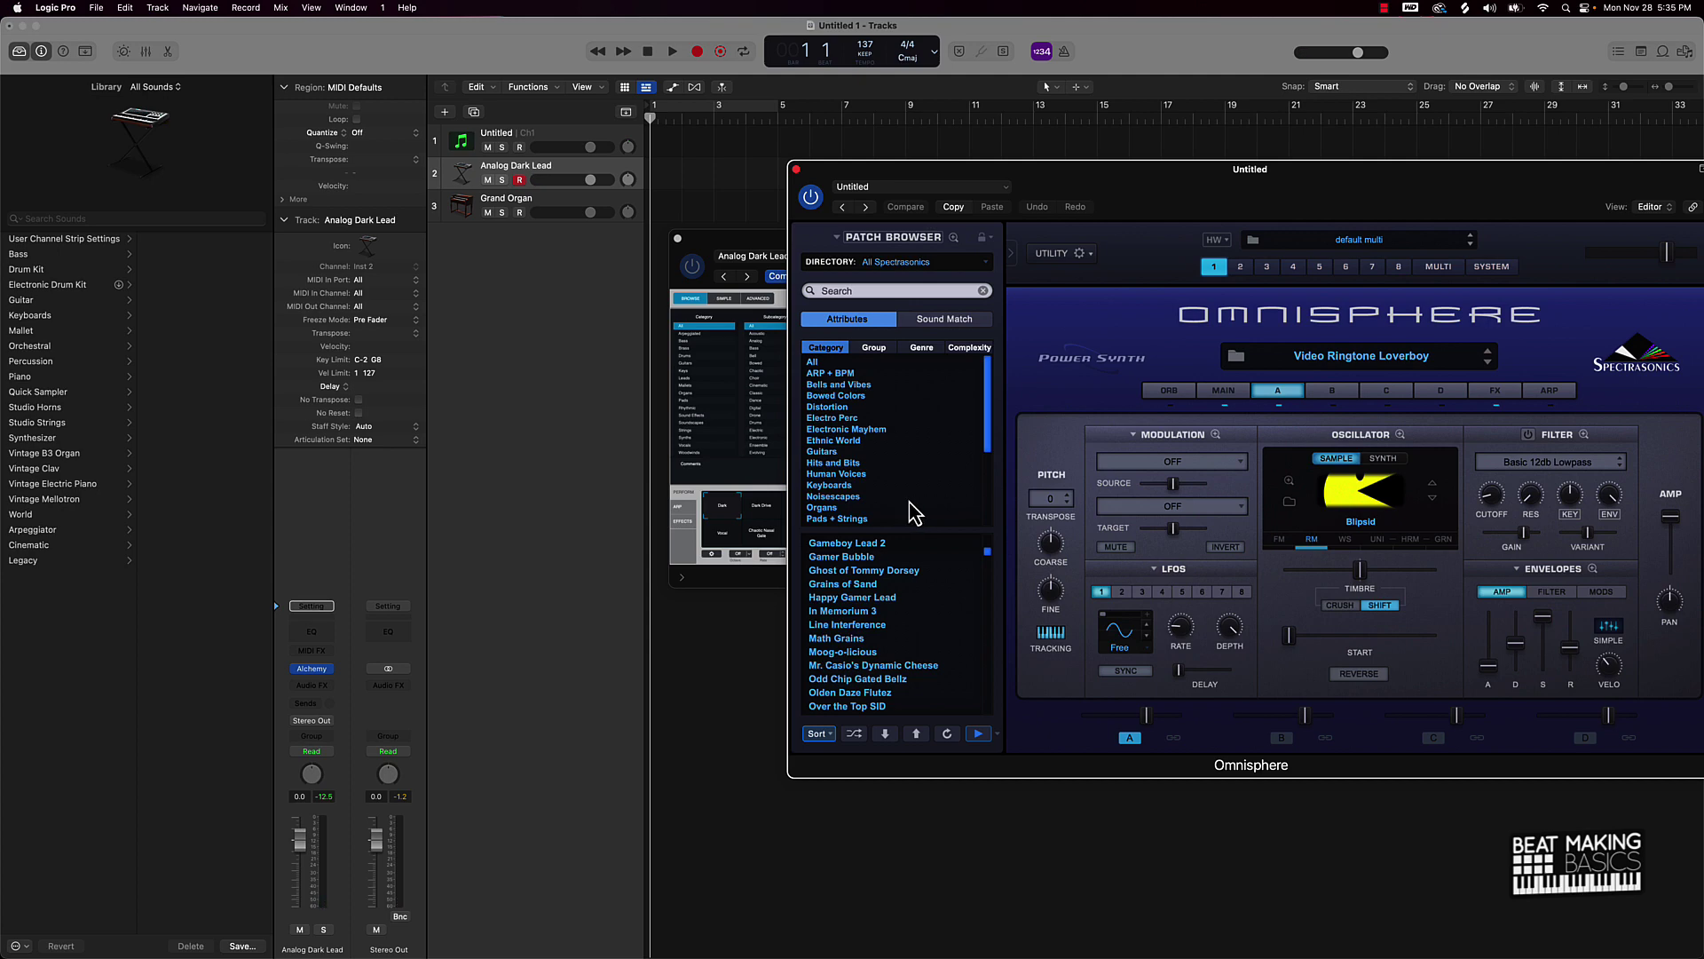
left_click(835, 486)
scroll(865, 621, "down", 5)
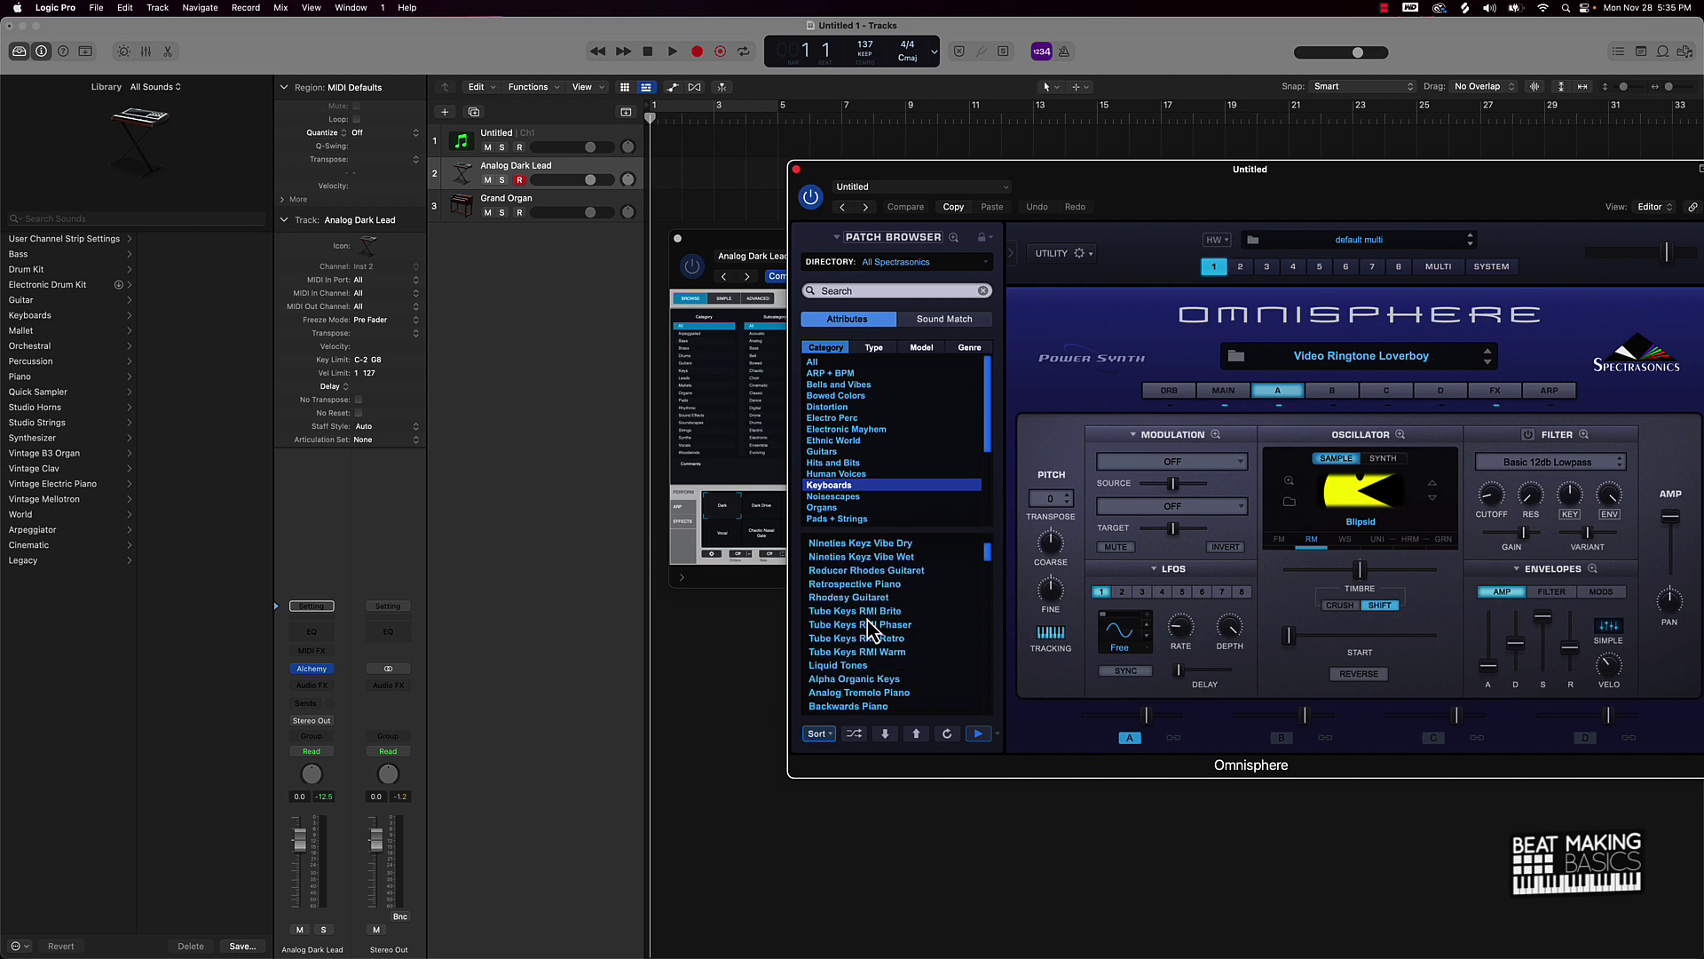
scroll(874, 629, "down", 5)
left_click(856, 543)
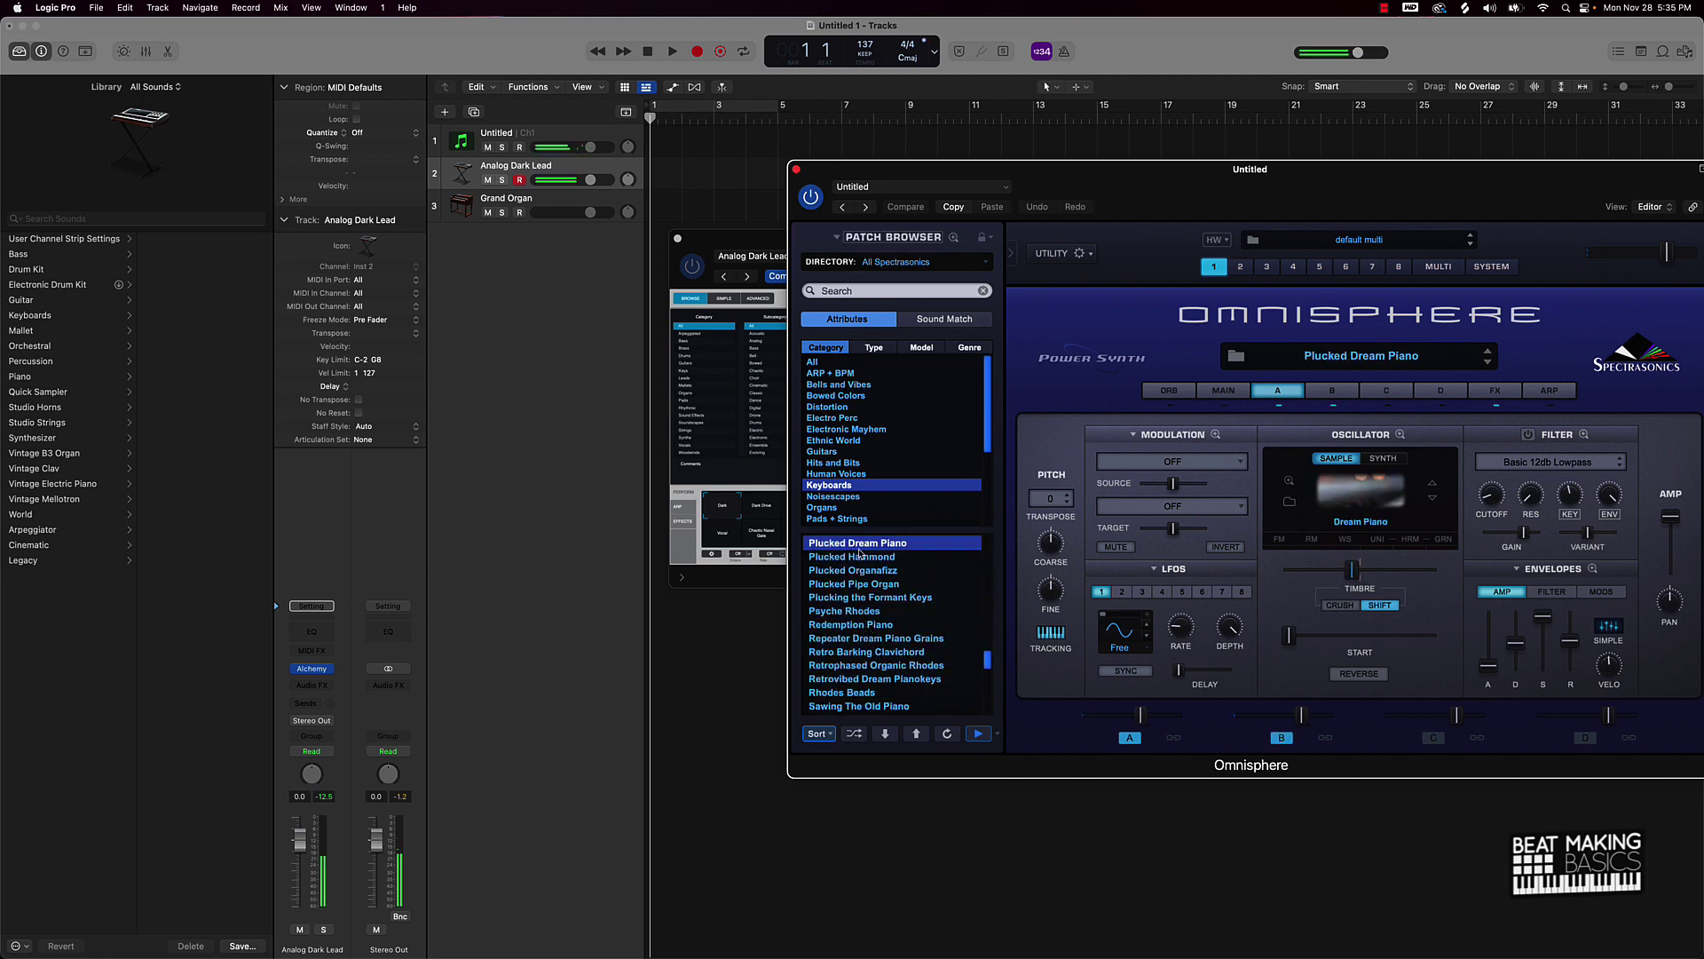
scroll(861, 560, "down", 1)
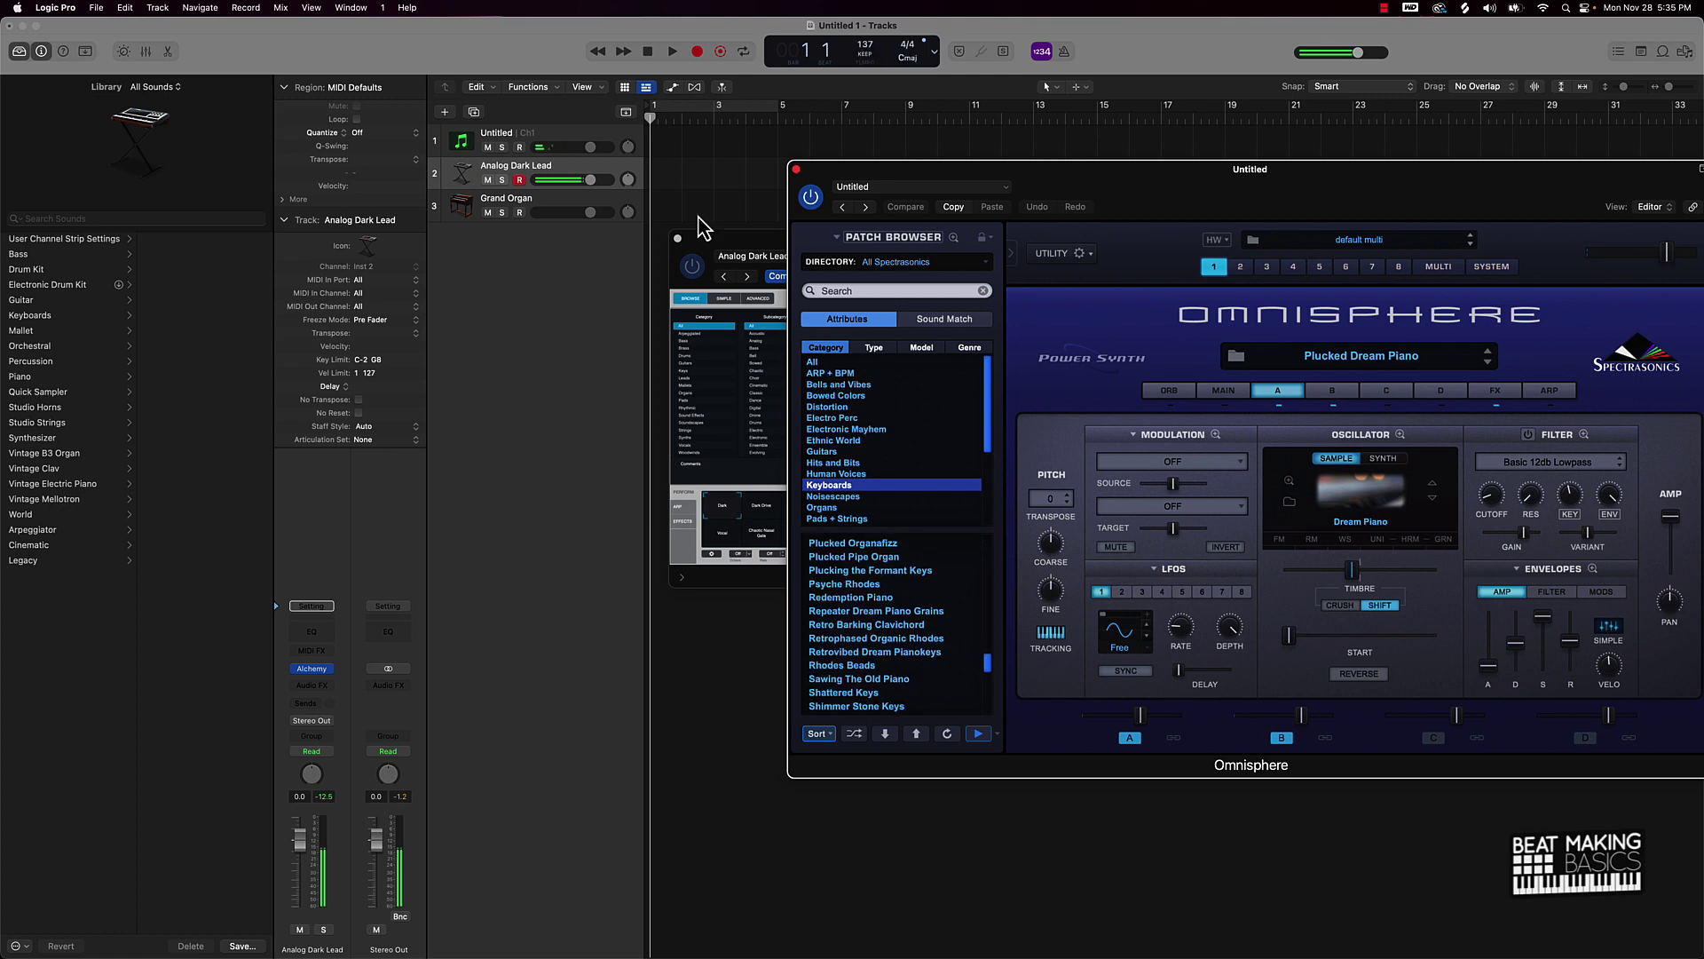
- Select the Untitled track and close both the Omnisphere and Alchemy windows
left_click(592, 149)
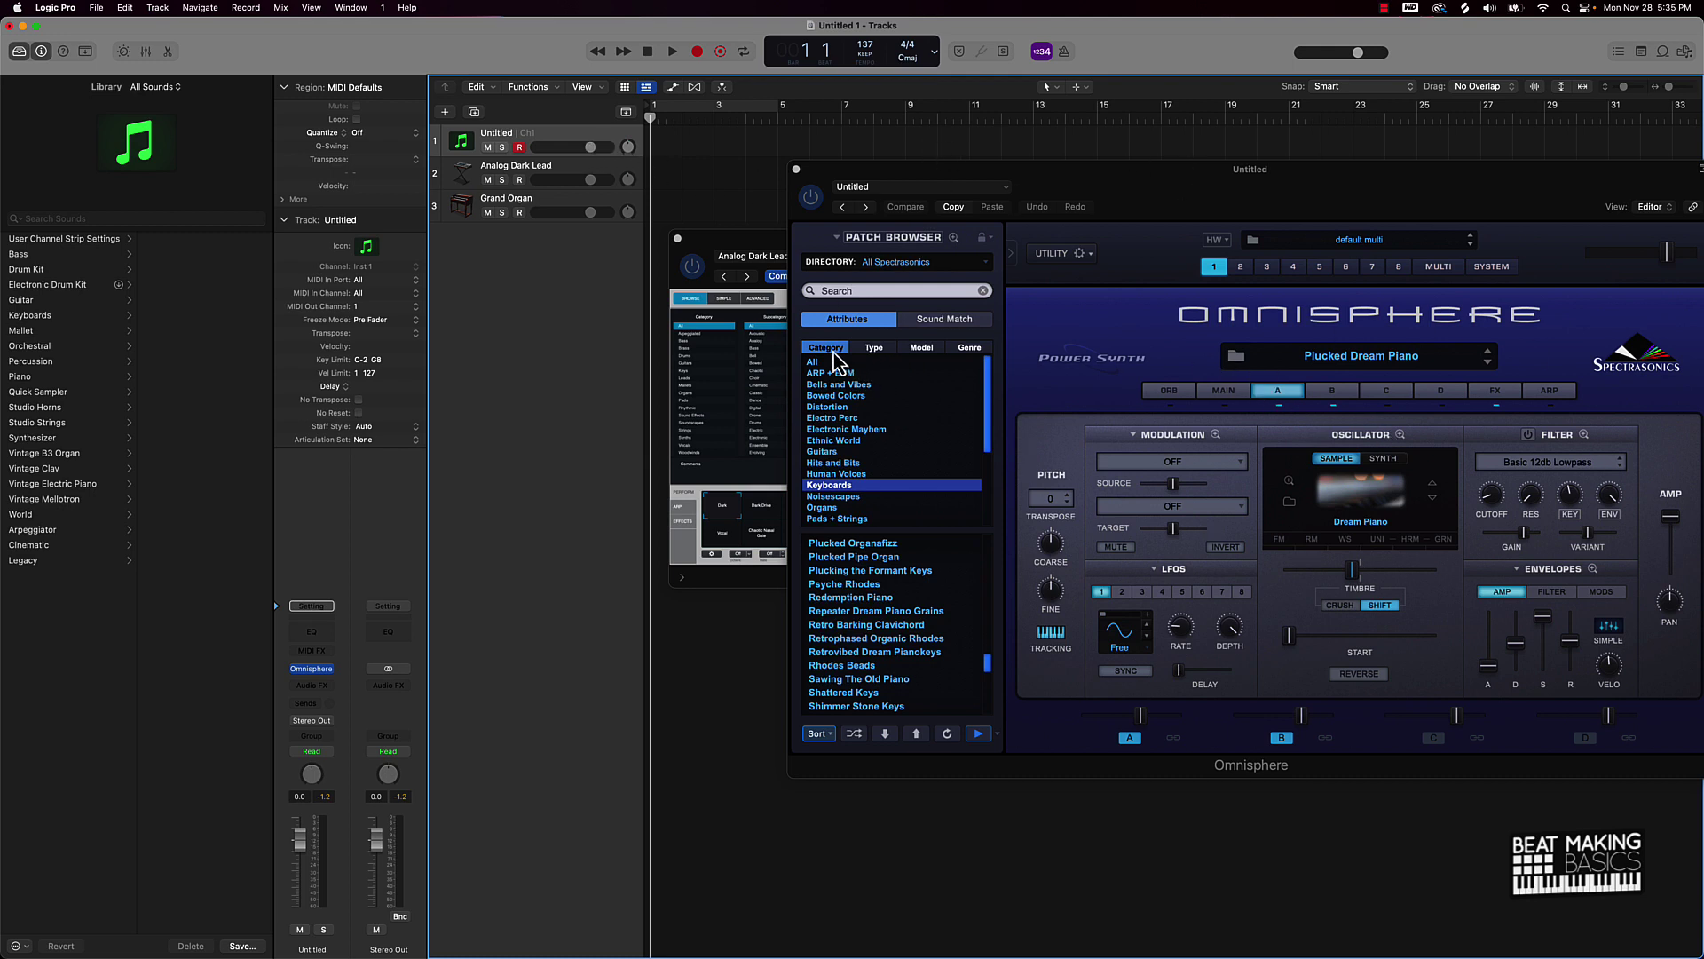
left_click(796, 168)
left_click(678, 238)
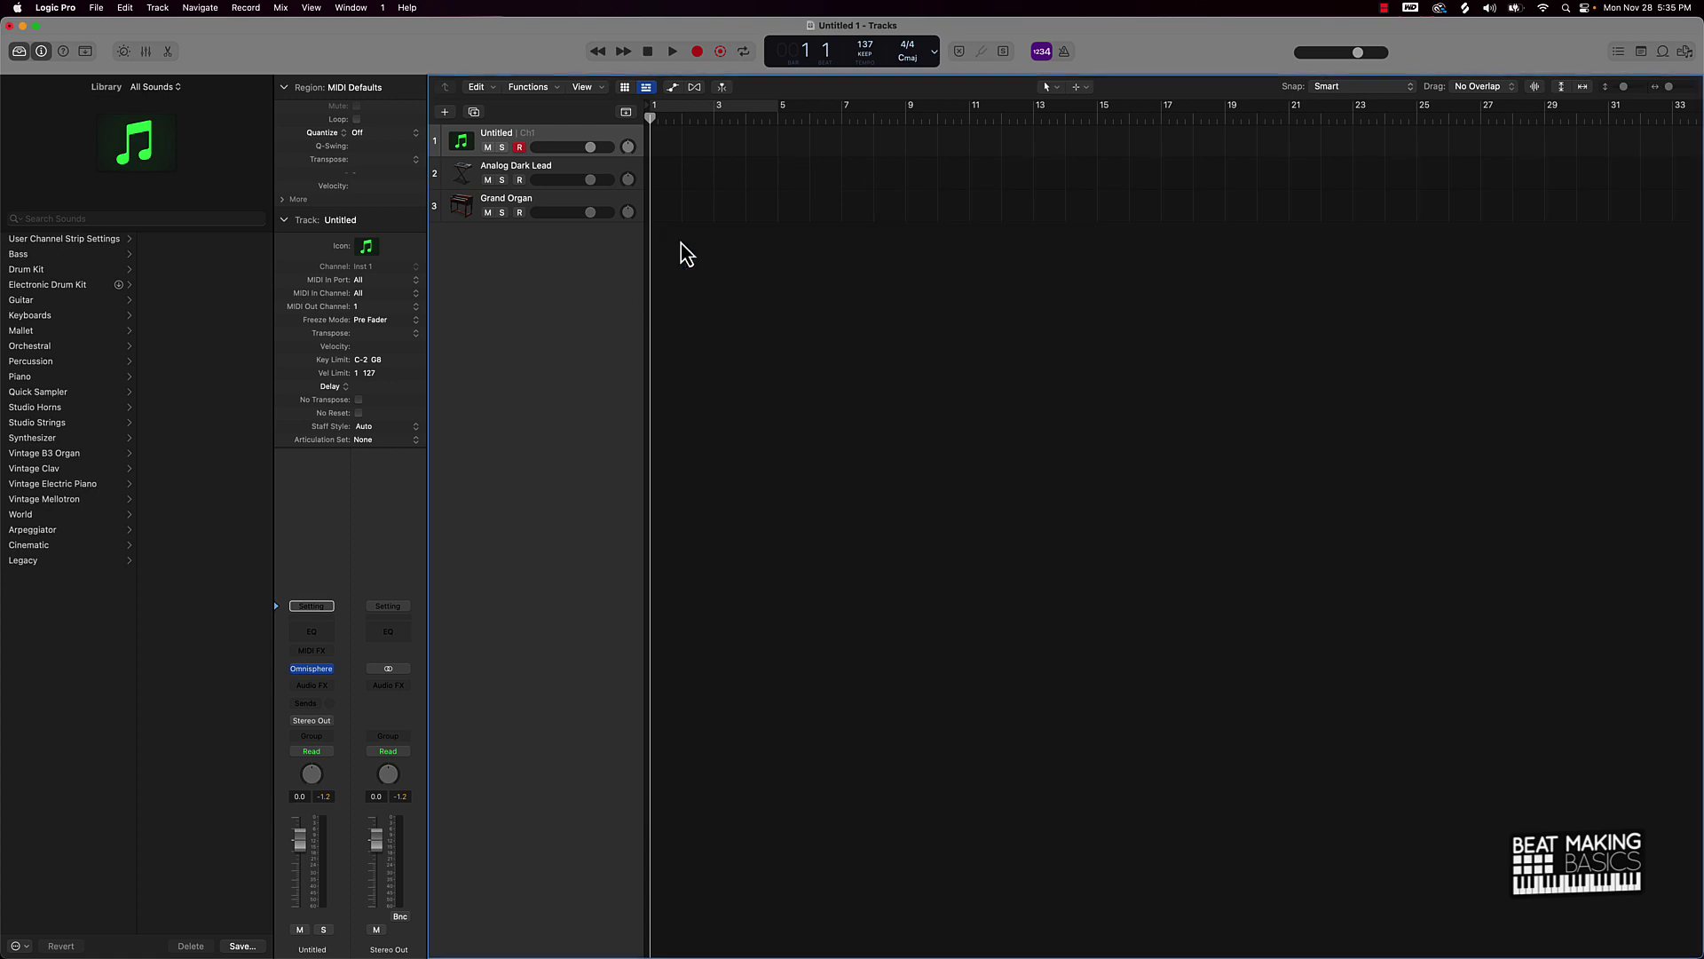